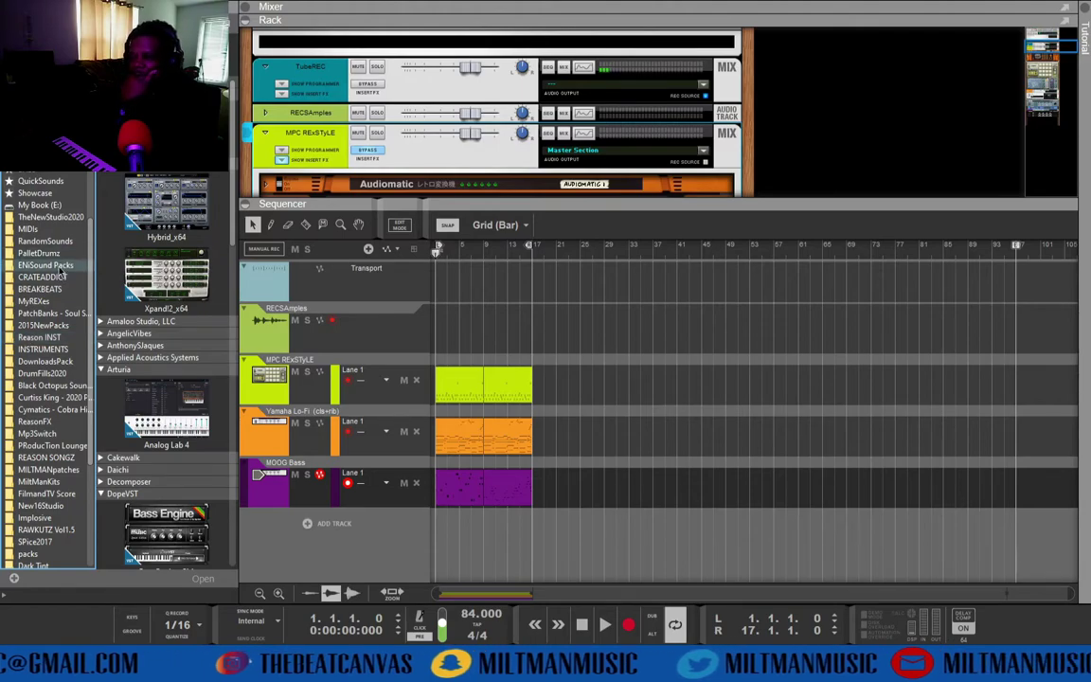
Browse the ONDaG0DRUMZ folder in ENiSound Packs and audition samples such as Drixxle kick_snare.wav, Innovative Hip-Hop & Trap_kick2.wav and QuickVINE_rip_3.wav
{"action": "left_click", "coordinate": [58, 267]}
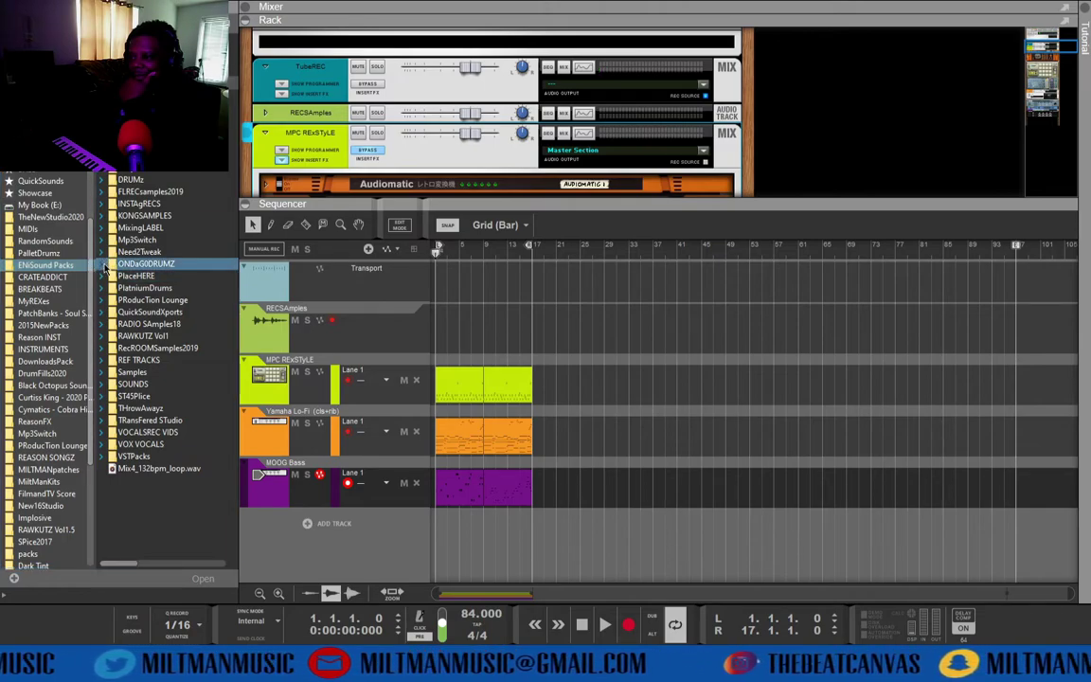
{"action": "double_click", "coordinate": [133, 265]}
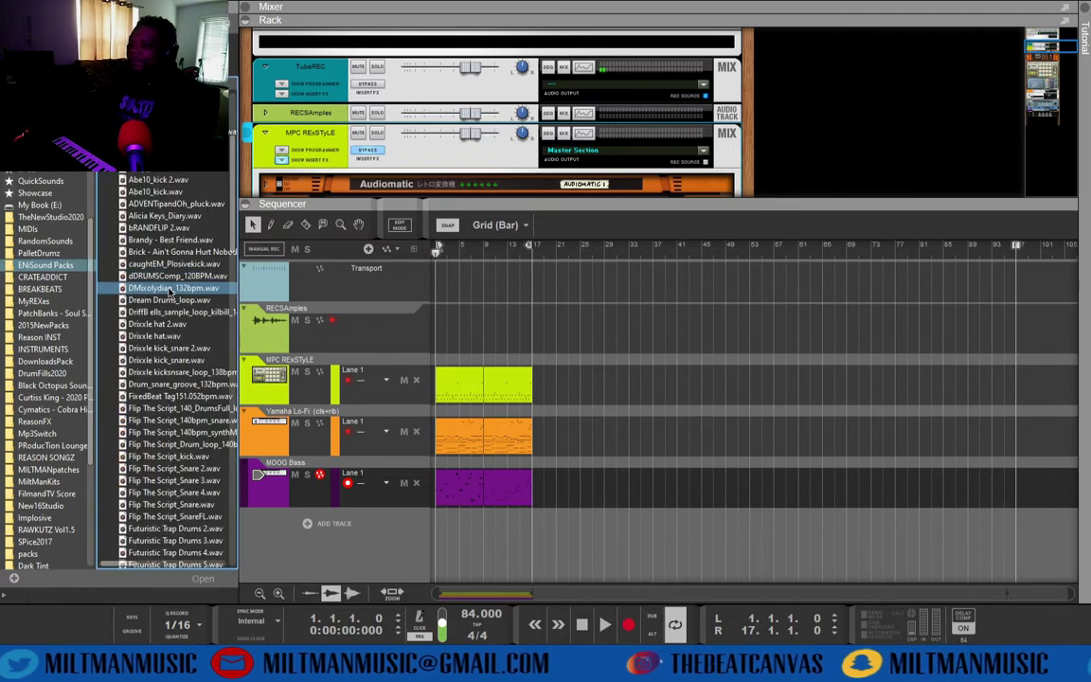
{"action": "scroll", "coordinate": [170, 331], "scroll_direction": "down", "scroll_amount": 1}
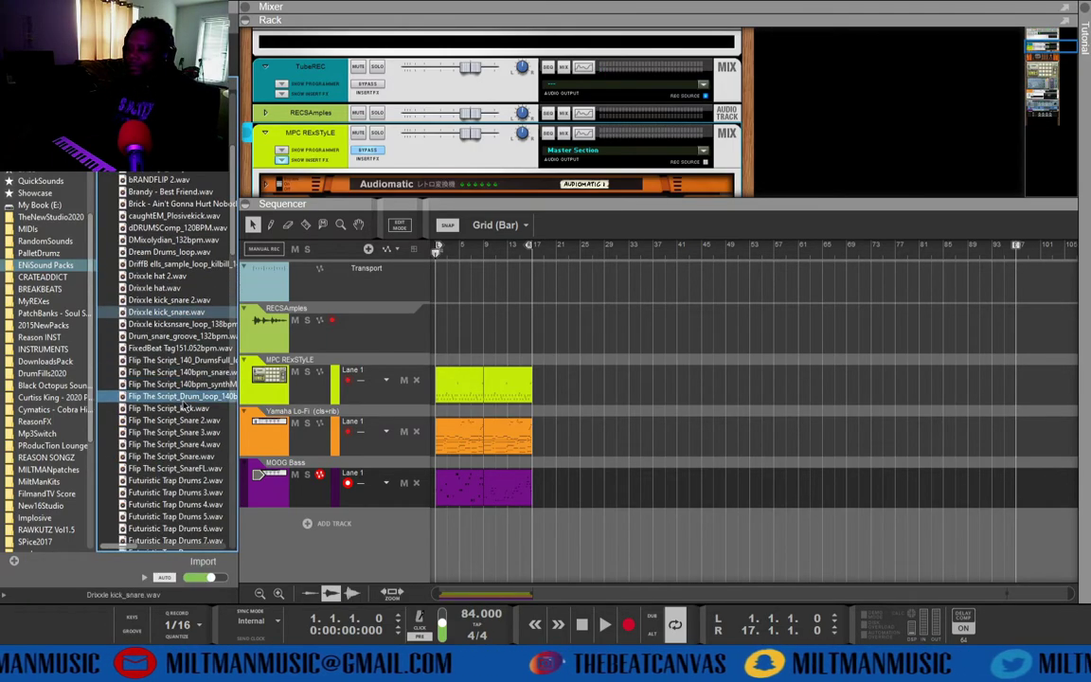
{"action": "left_click", "coordinate": [185, 397]}
{"action": "scroll", "coordinate": [185, 398], "scroll_direction": "down", "scroll_amount": 4}
{"action": "scroll", "coordinate": [185, 400], "scroll_direction": "down", "scroll_amount": 3}
{"action": "left_click", "coordinate": [171, 413]}
{"action": "scroll", "coordinate": [166, 413], "scroll_direction": "down", "scroll_amount": 2}
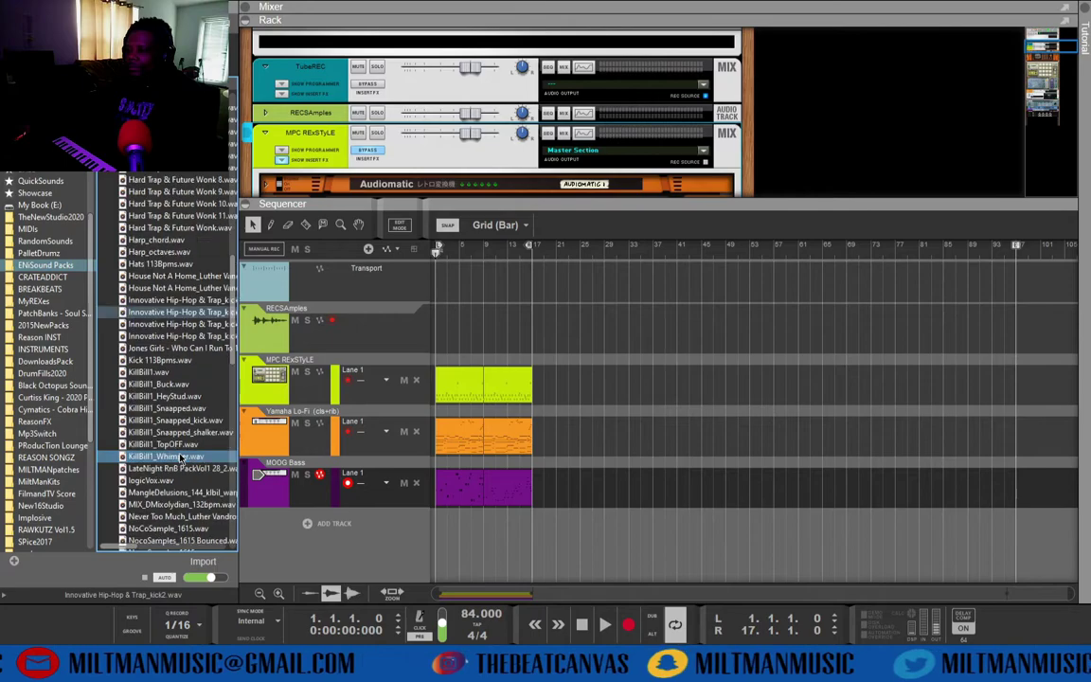
{"action": "left_click", "coordinate": [179, 468]}
{"action": "scroll", "coordinate": [178, 446], "scroll_direction": "down", "scroll_amount": 2}
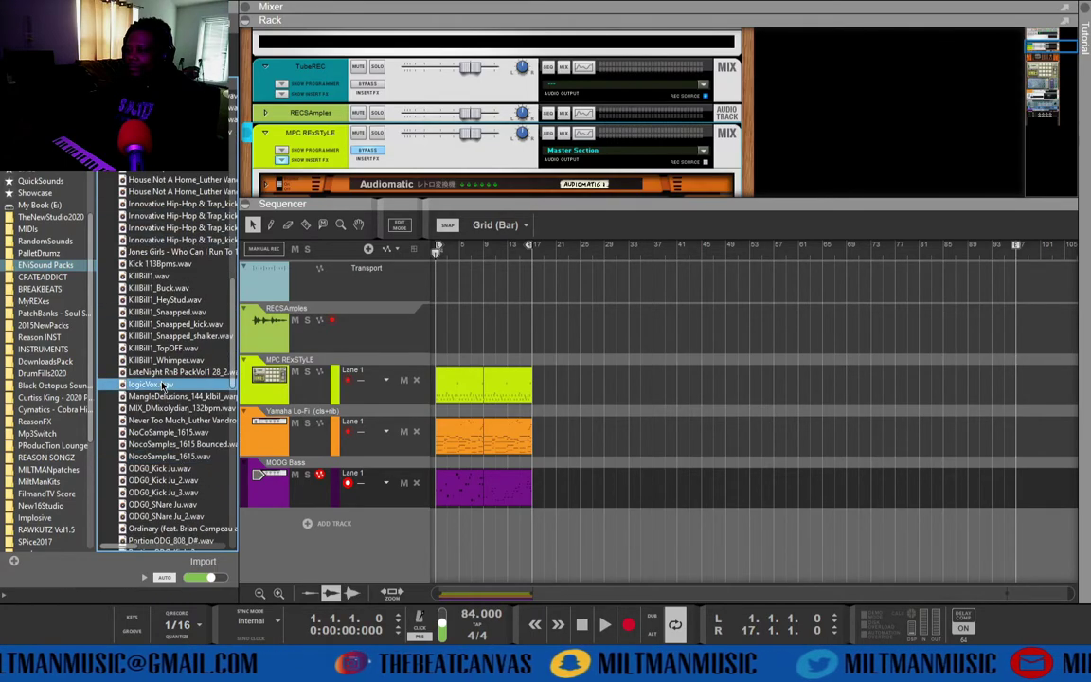
{"action": "scroll", "coordinate": [176, 403], "scroll_direction": "down", "scroll_amount": 2}
{"action": "left_click", "coordinate": [171, 373]}
{"action": "scroll", "coordinate": [168, 426], "scroll_direction": "down", "scroll_amount": 2}
{"action": "left_click", "coordinate": [154, 384]}
{"action": "scroll", "coordinate": [150, 377], "scroll_direction": "down", "scroll_amount": 2}
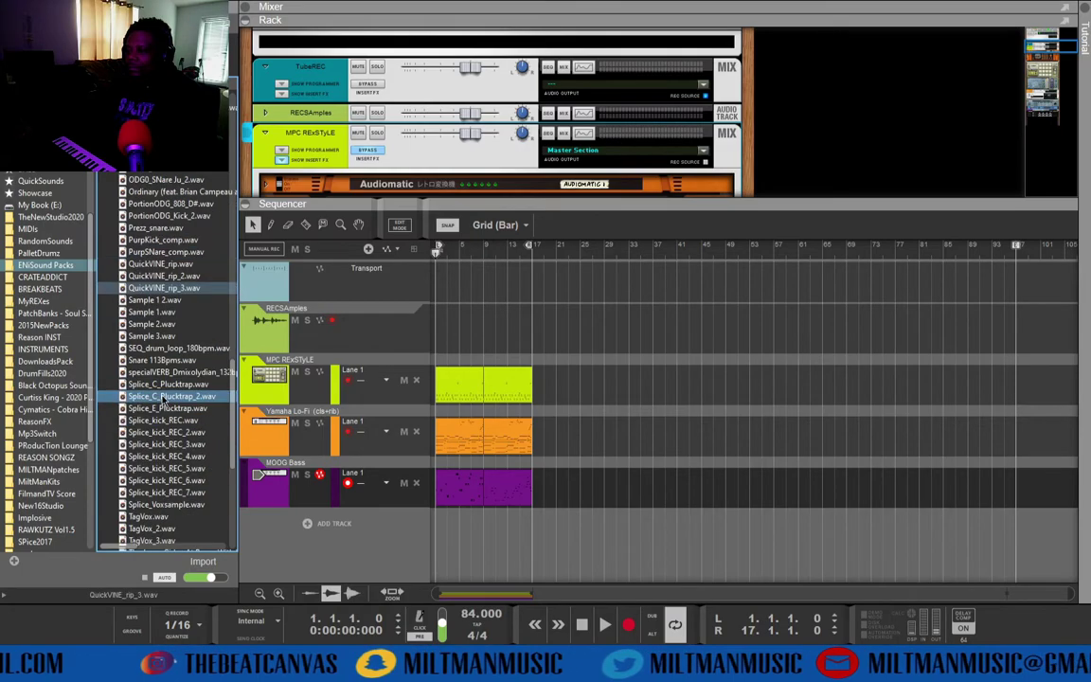
Audition Snare 113Bpms.wav, XGspl_Snarefill_138bpm.wav and Windows warning.wav from the same sample folder
{"action": "left_click", "coordinate": [152, 362]}
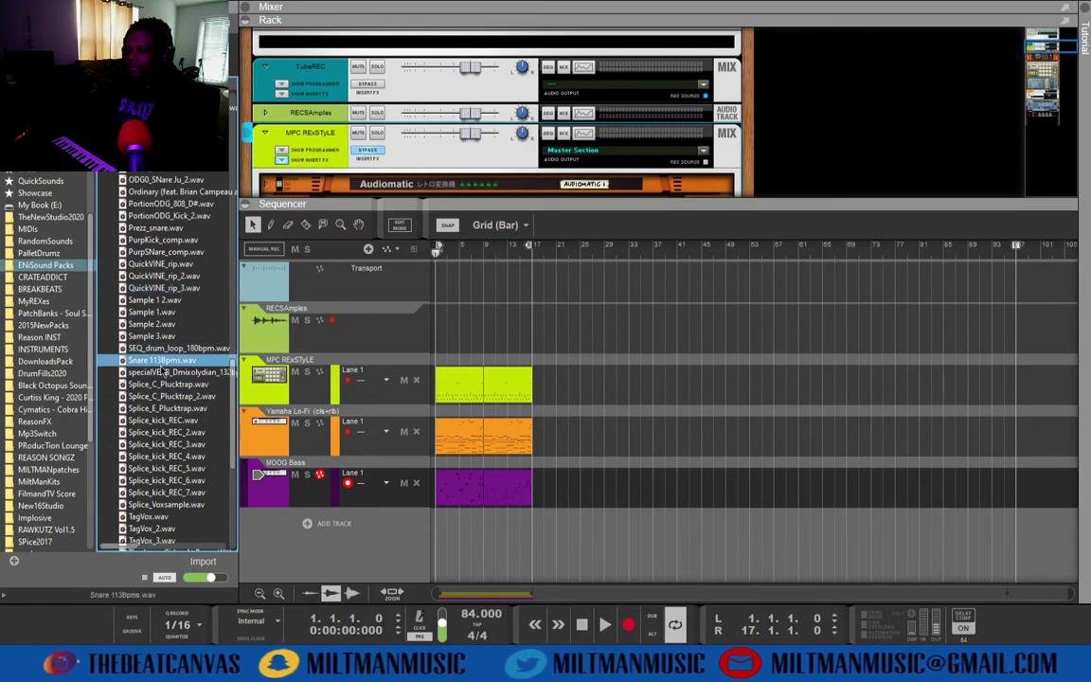
{"action": "scroll", "coordinate": [157, 398], "scroll_direction": "down", "scroll_amount": 3}
{"action": "scroll", "coordinate": [163, 434], "scroll_direction": "down", "scroll_amount": 2}
{"action": "left_click", "coordinate": [156, 348]}
{"action": "left_click", "coordinate": [171, 361]}
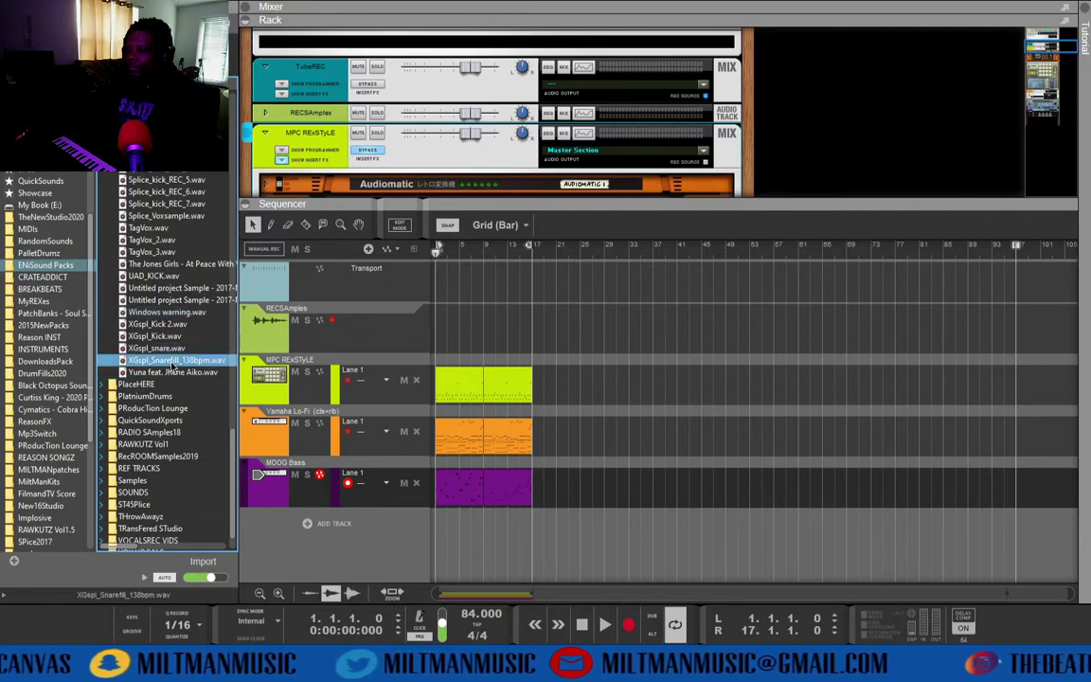
{"action": "left_click", "coordinate": [166, 324]}
{"action": "left_click", "coordinate": [174, 312]}
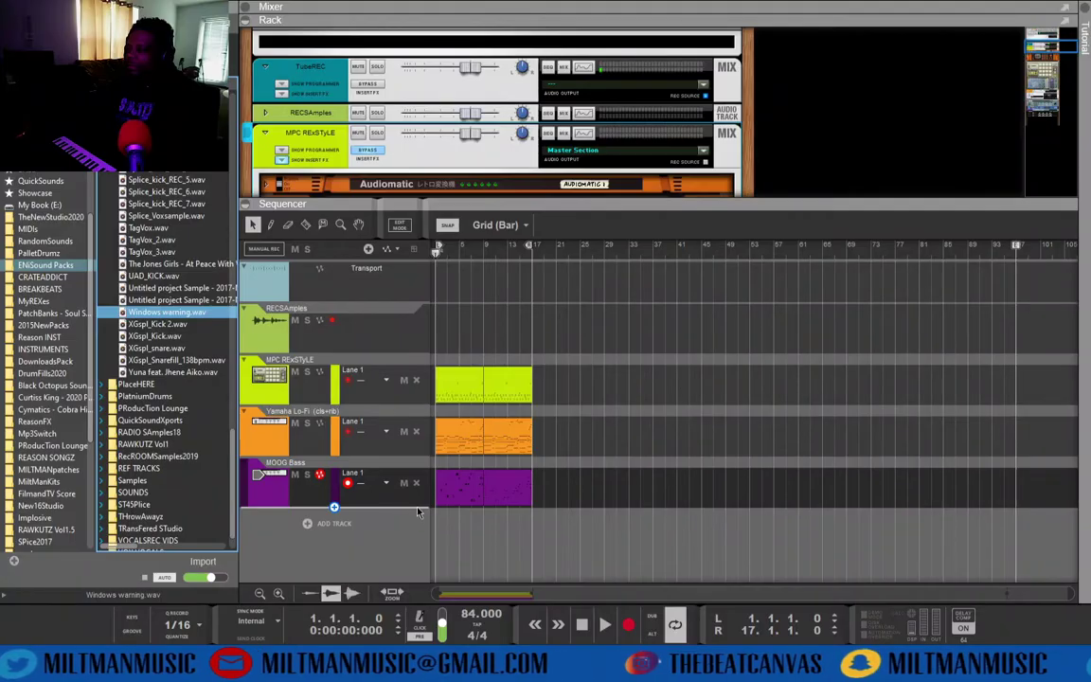
Place Windows warning.wav on a new audio track at bar 1, solo that track and play it back
{"action": "left_click_drag", "start_coordinate": [375, 456], "coordinate": [439, 531]}
{"action": "scroll", "coordinate": [454, 550], "scroll_direction": "up", "scroll_amount": 2}
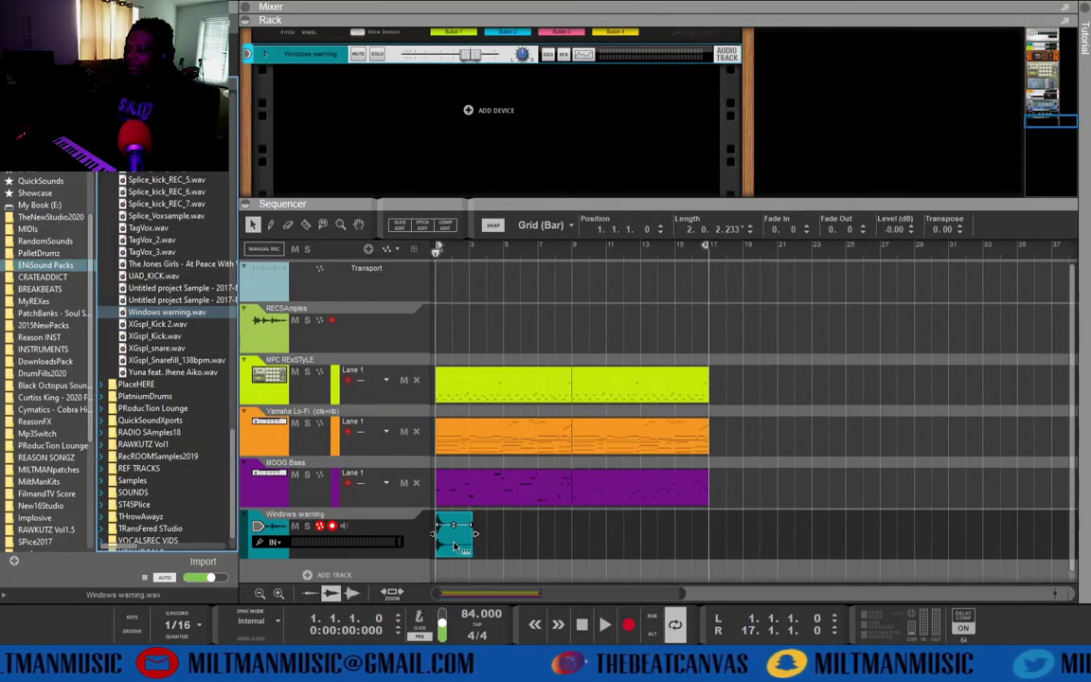
{"action": "left_click", "coordinate": [308, 527]}
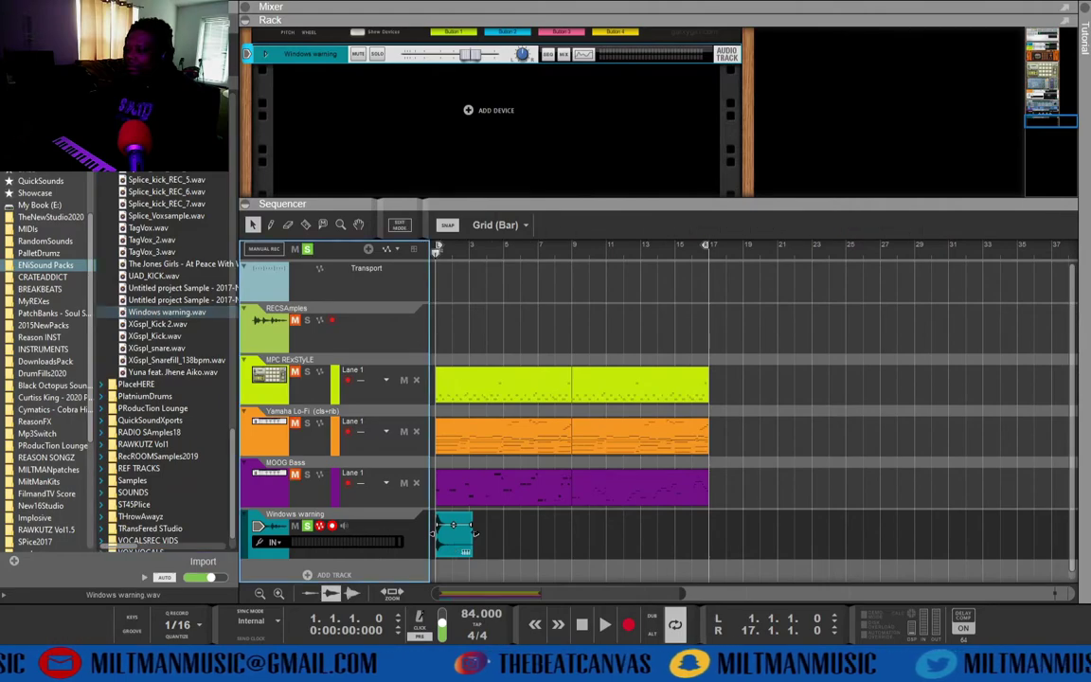
{"action": "scroll", "coordinate": [462, 551], "scroll_direction": "up", "scroll_amount": 3}
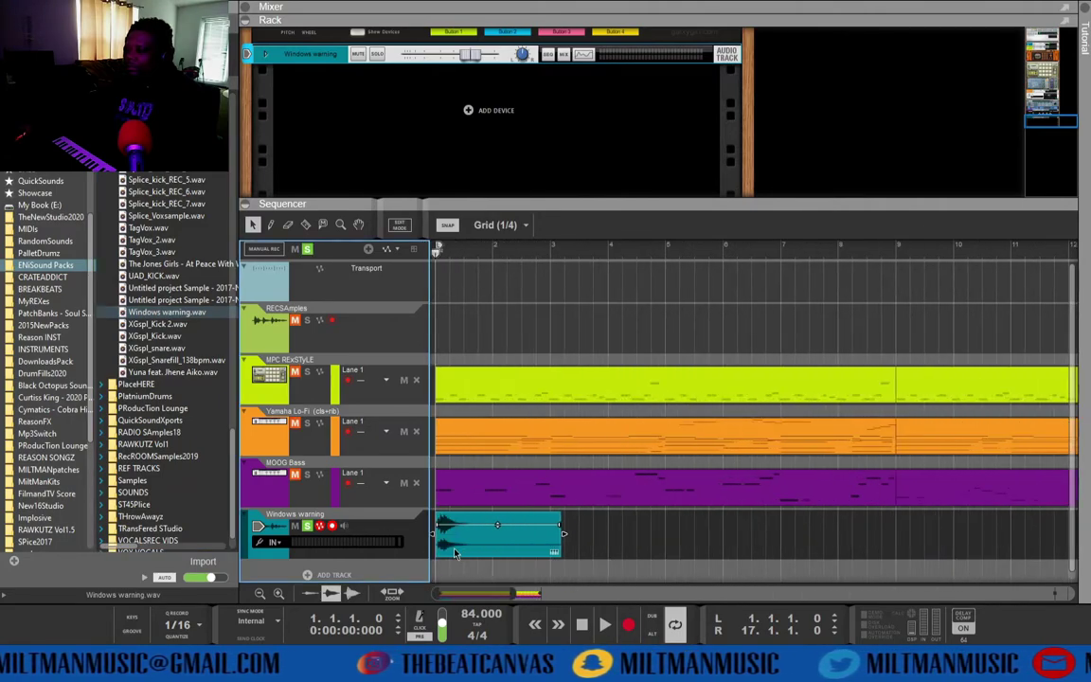
{"action": "key", "text": "space"}
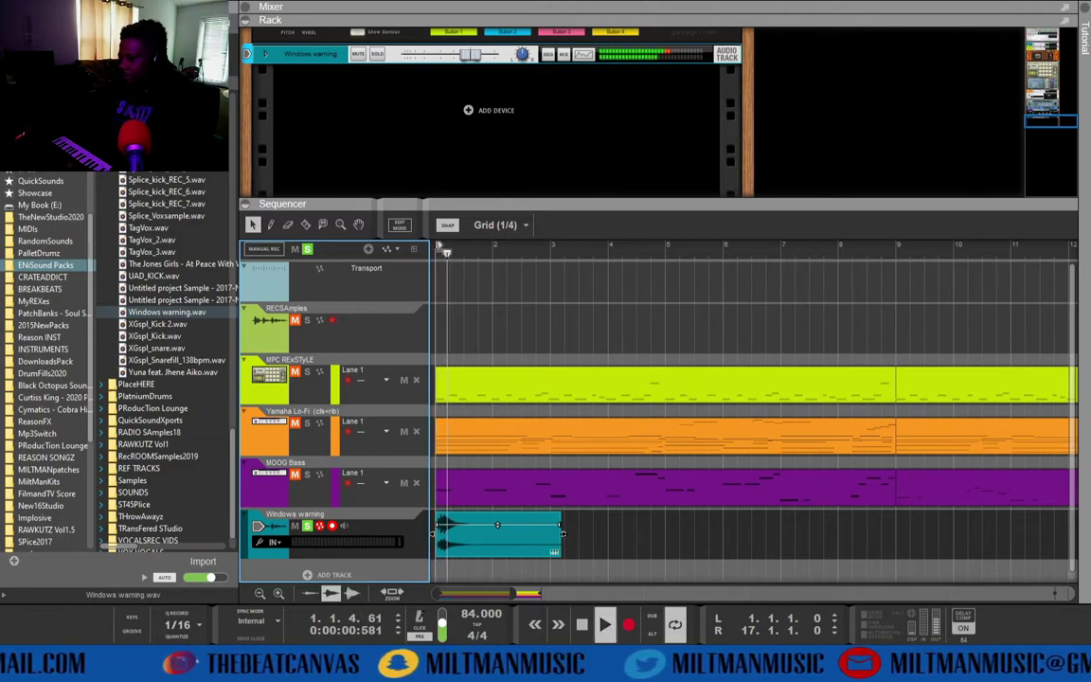
Set the Windows warning clip's length to 1.2.0 by time-stretching it, and play it back
{"action": "key", "text": "ctrl+z"}
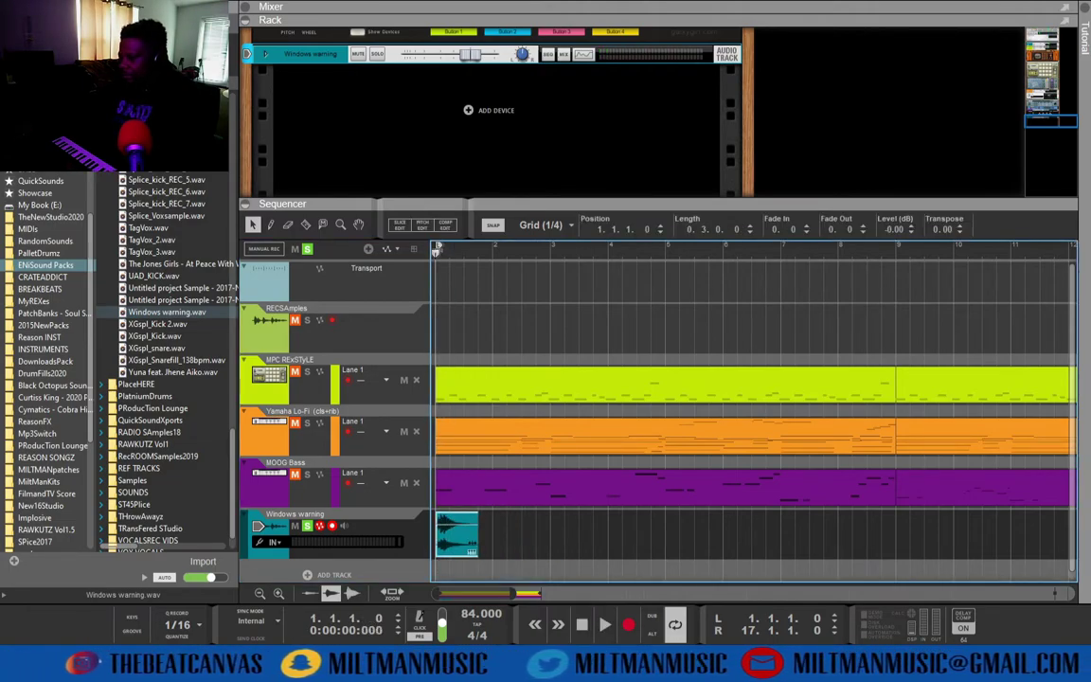
{"action": "left_click_drag", "start_coordinate": [485, 540], "coordinate": [517, 538]}
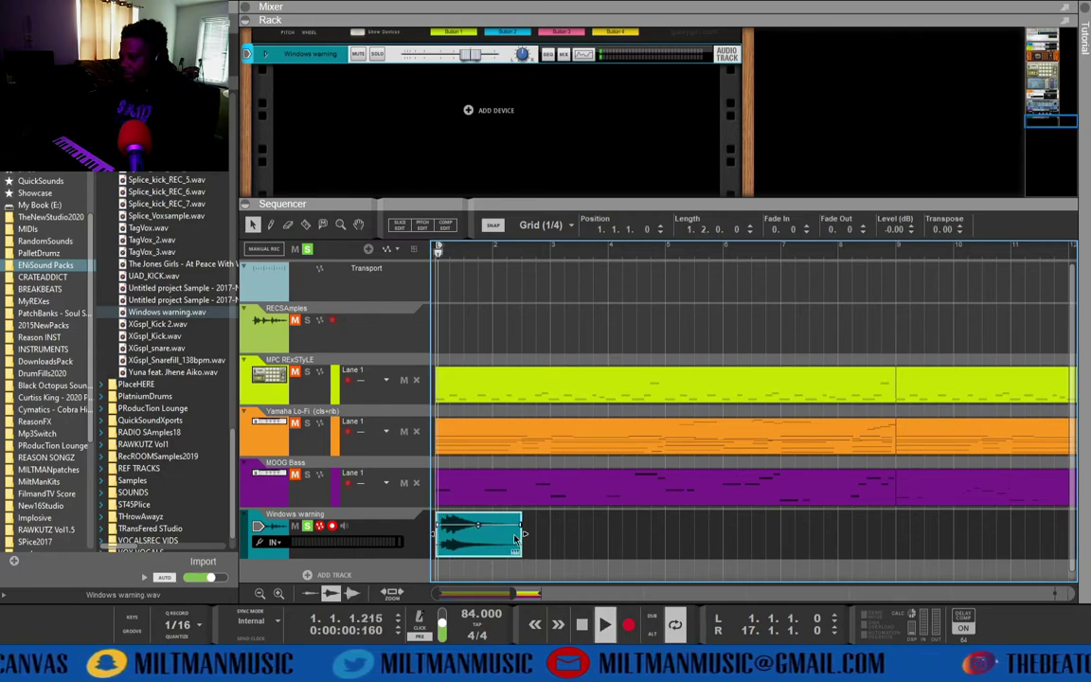
{"action": "key", "text": "space"}
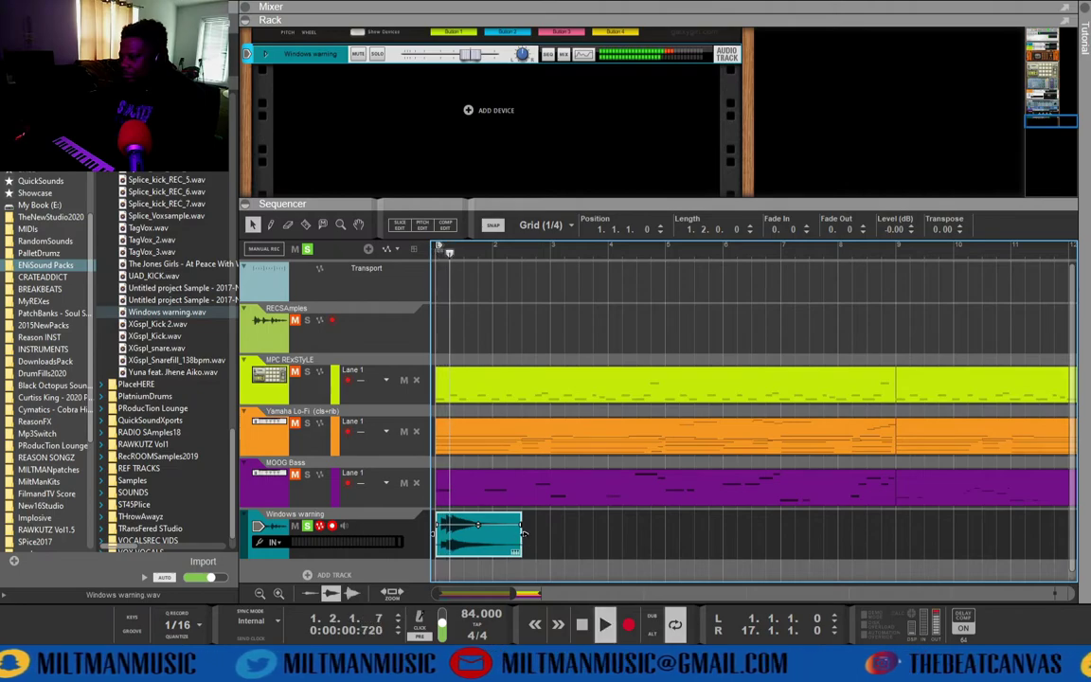
{"action": "key", "text": "space"}
{"action": "key", "text": "space"}
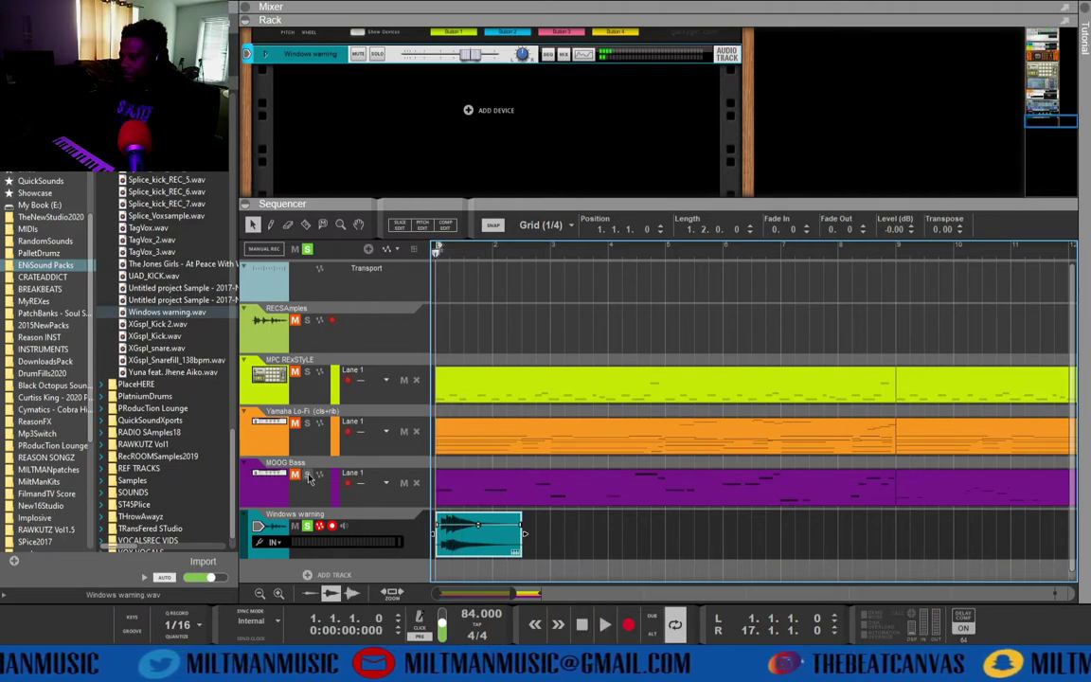
Solo the MOOG Bass track as well and play it together with the Windows warning clip
{"action": "left_click", "coordinate": [405, 519]}
{"action": "key", "text": "space"}
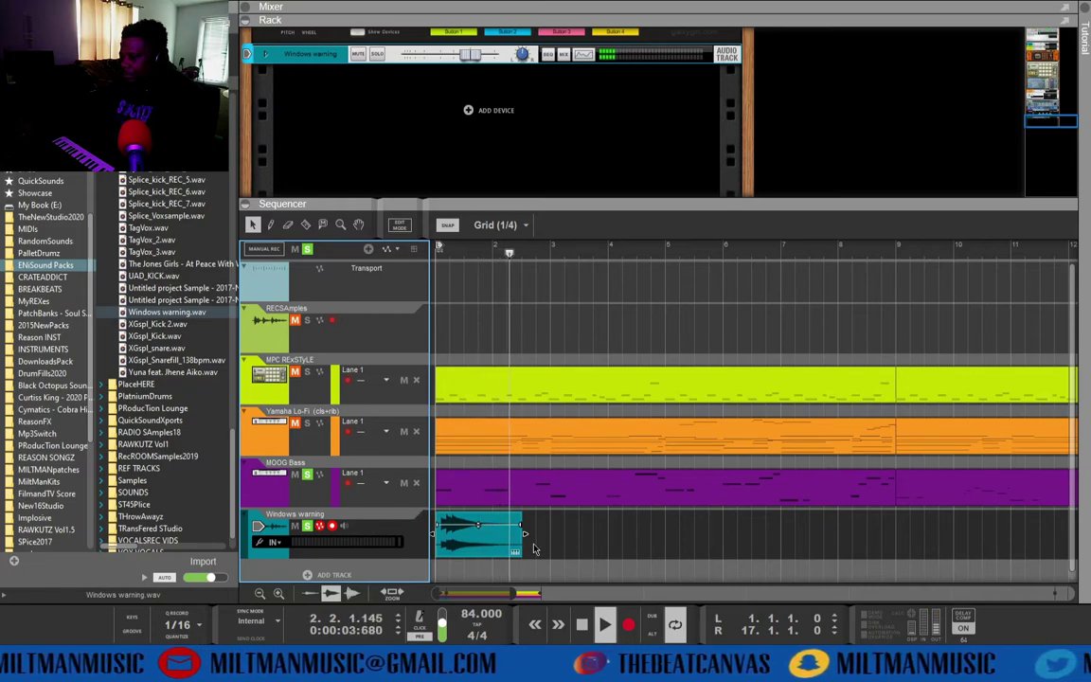
{"action": "key", "text": "space"}
Duplicate the Windows warning clip to position 2.3.1 and transpose the copy to -3 semitones, playing back the result
{"action": "left_click_drag", "start_coordinate": [470, 546], "coordinate": [539, 550]}
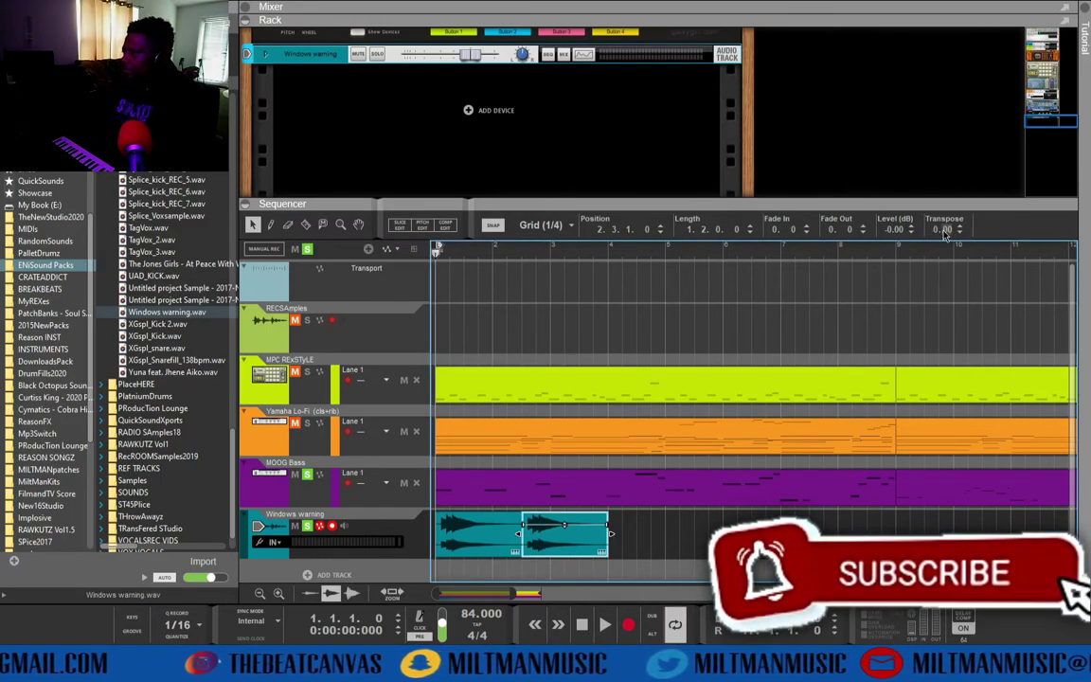
{"action": "left_click_drag", "start_coordinate": [936, 240], "coordinate": [936, 249]}
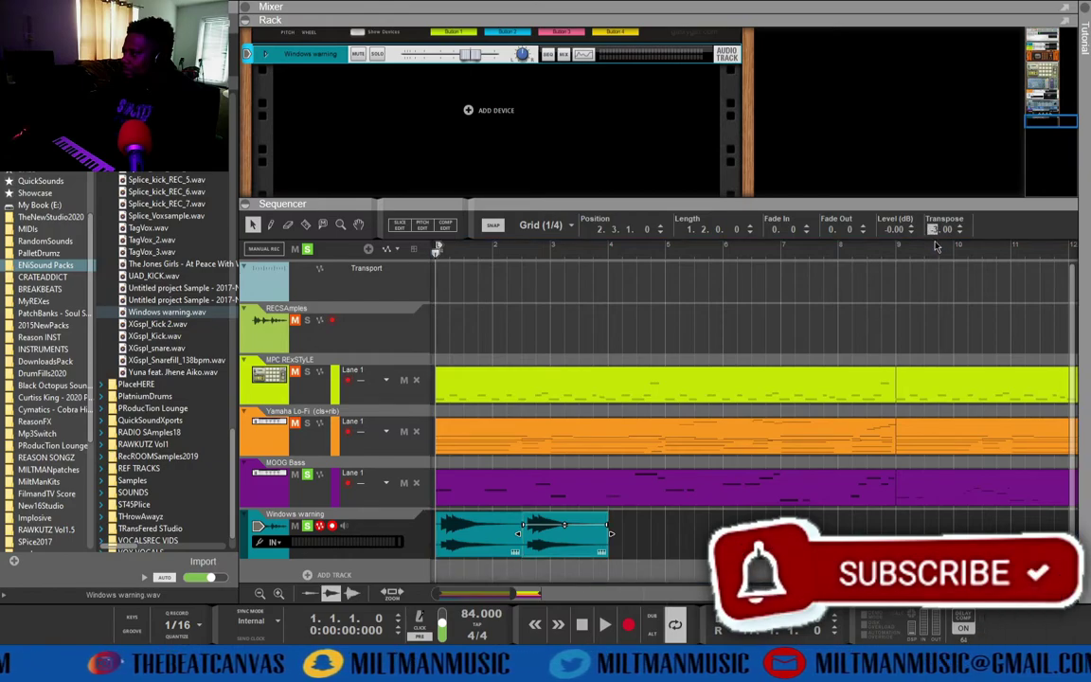
{"action": "key", "text": "space"}
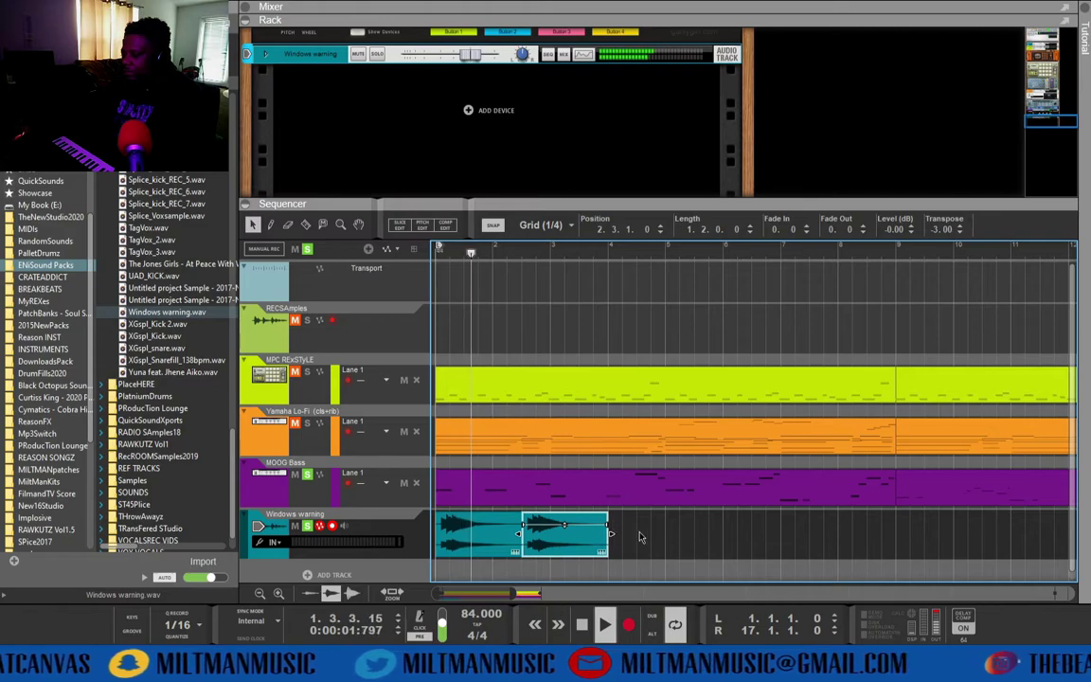
Select both Windows warning clips, lower their level to -4.44 dB and restart playback
{"action": "left_click_drag", "start_coordinate": [635, 536], "coordinate": [522, 533]}
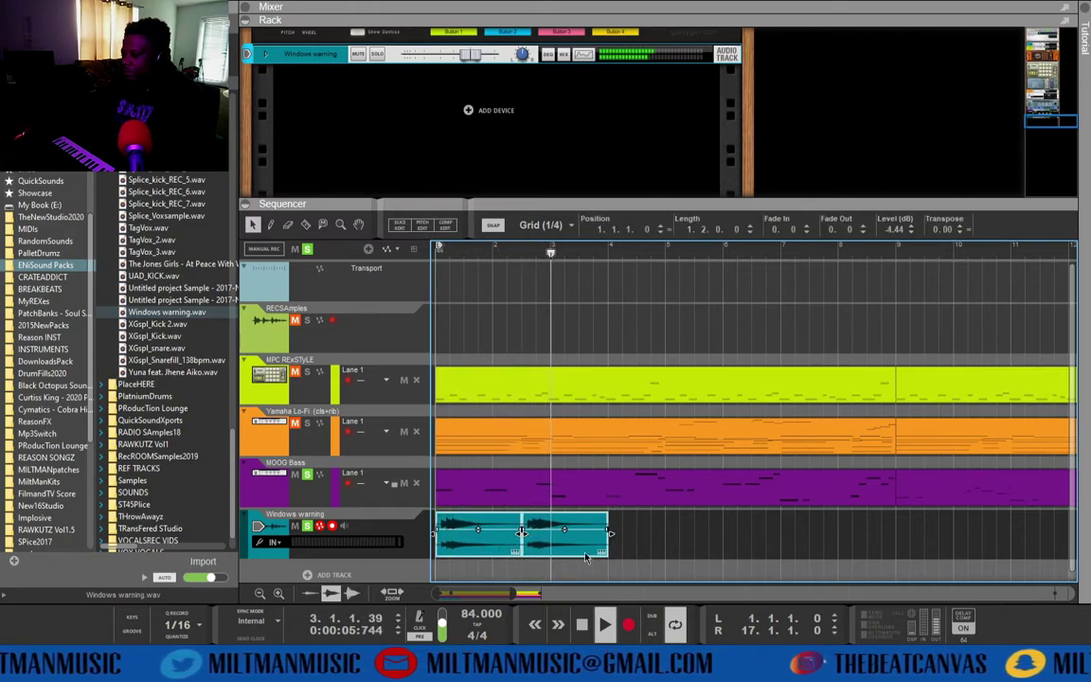
{"action": "key", "text": "space"}
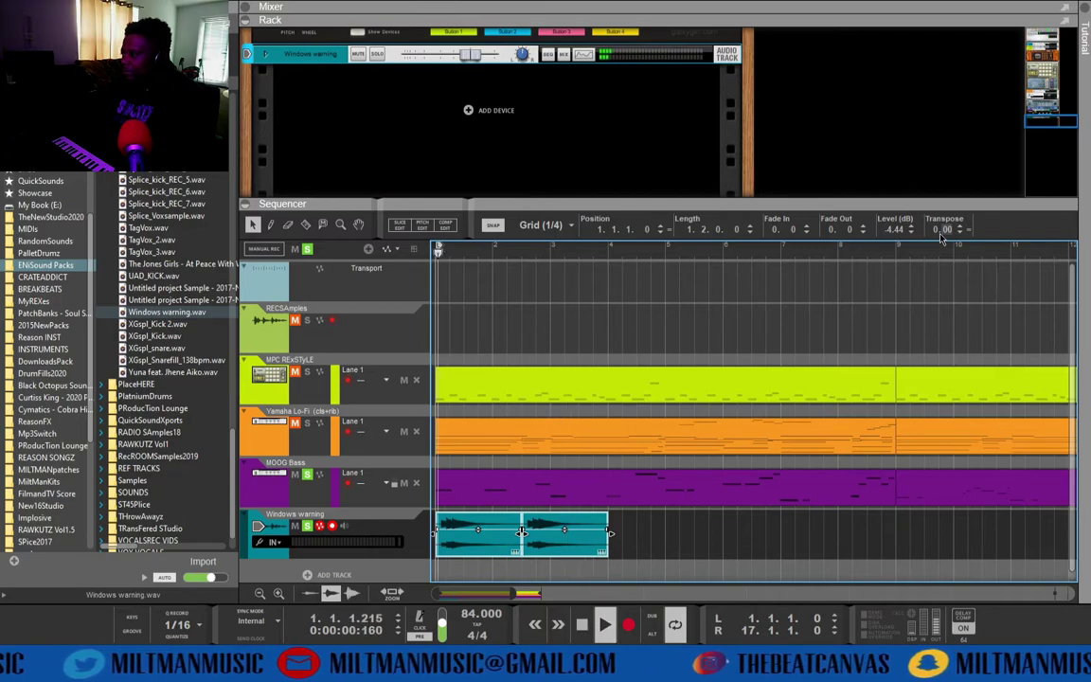
Transpose the second Windows warning clip to -2 semitones, comparing other pitches against the bass during playback
{"action": "left_click", "coordinate": [554, 545]}
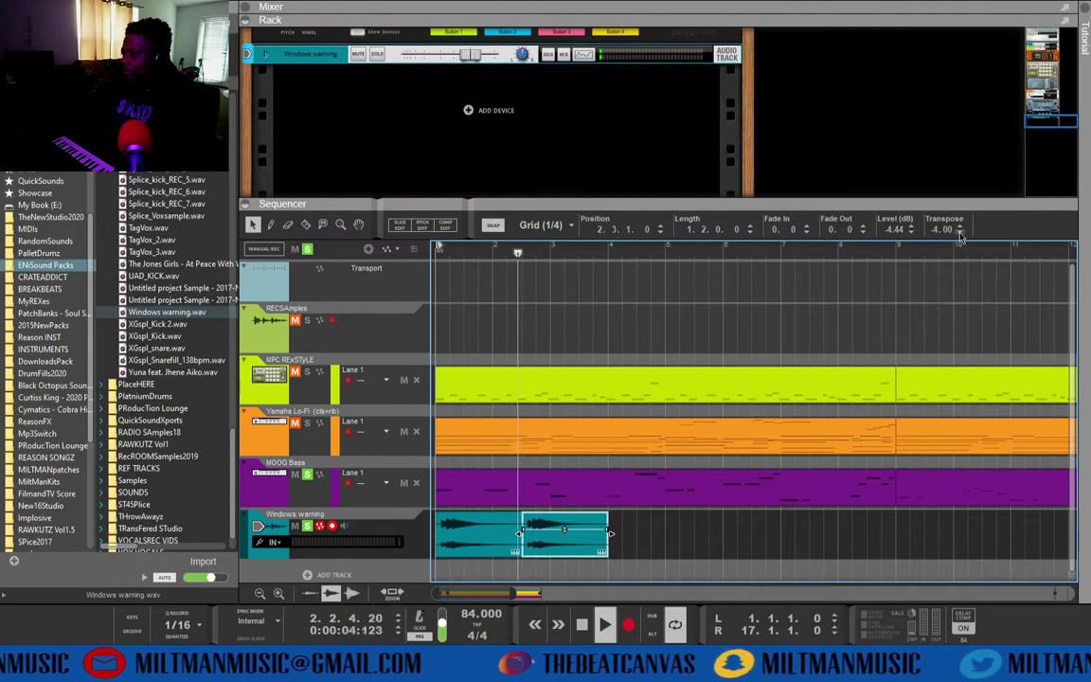
{"action": "left_click", "coordinate": [960, 232]}
{"action": "key", "text": "space"}
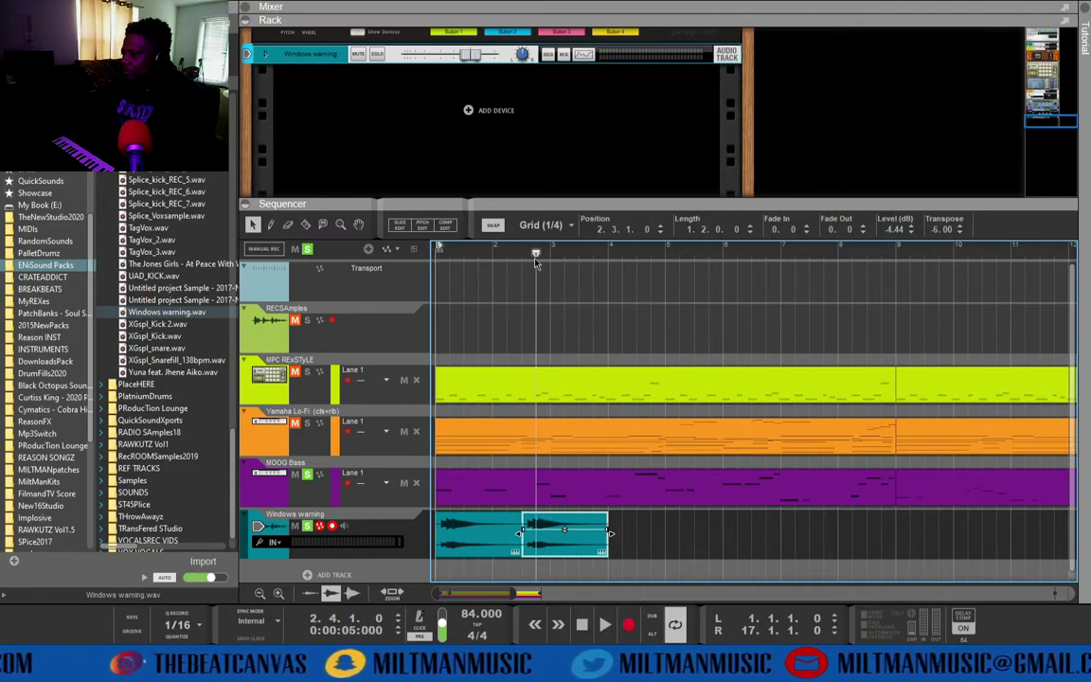
{"action": "key", "text": "space"}
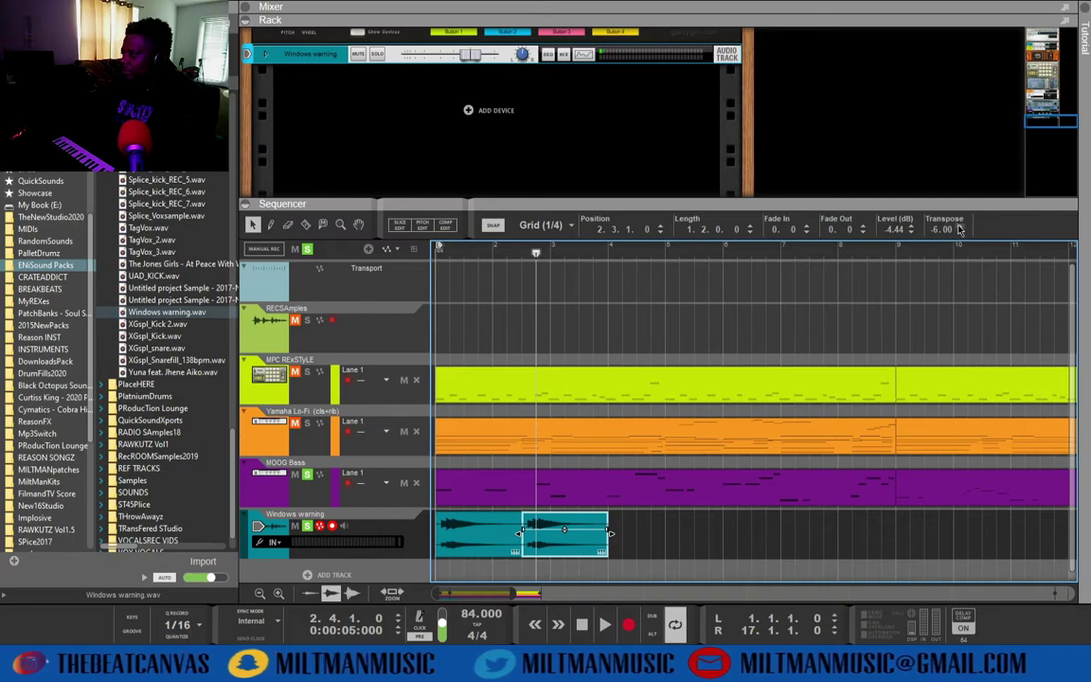
{"action": "key", "text": "space"}
{"action": "left_click", "coordinate": [960, 225]}
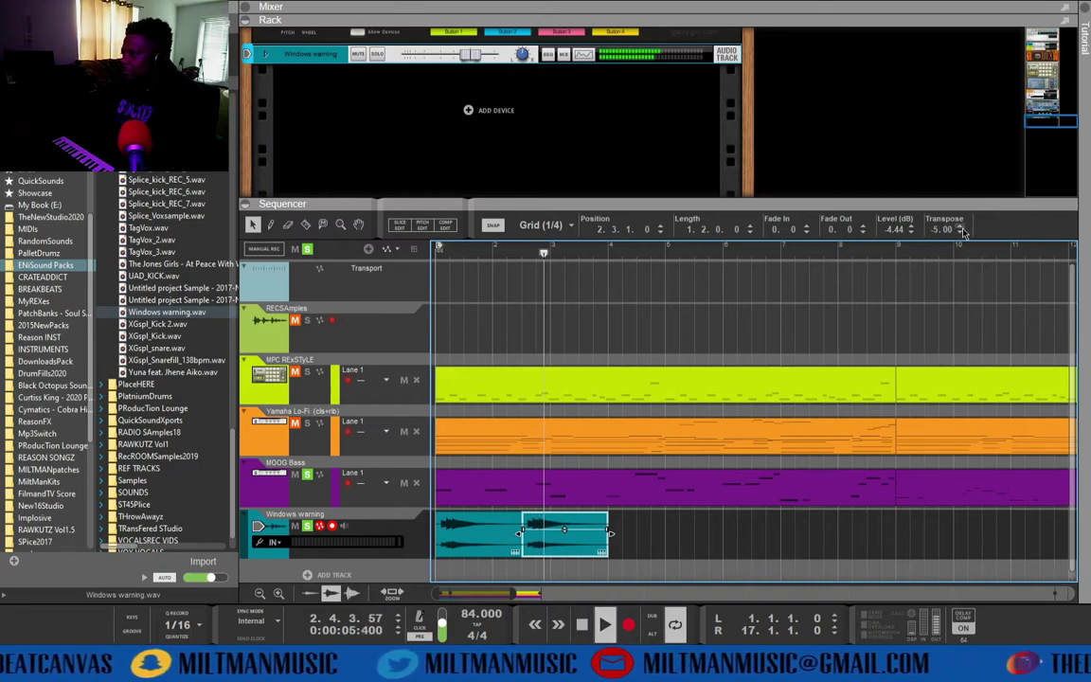
{"action": "left_click", "coordinate": [960, 226]}
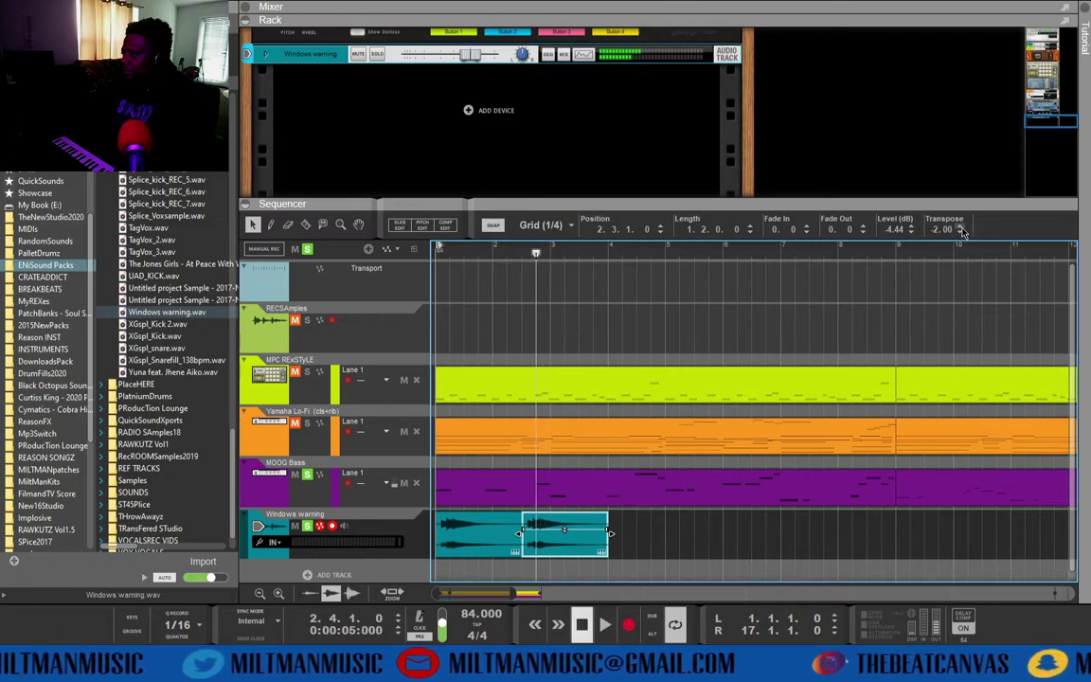
{"action": "key", "text": "space"}
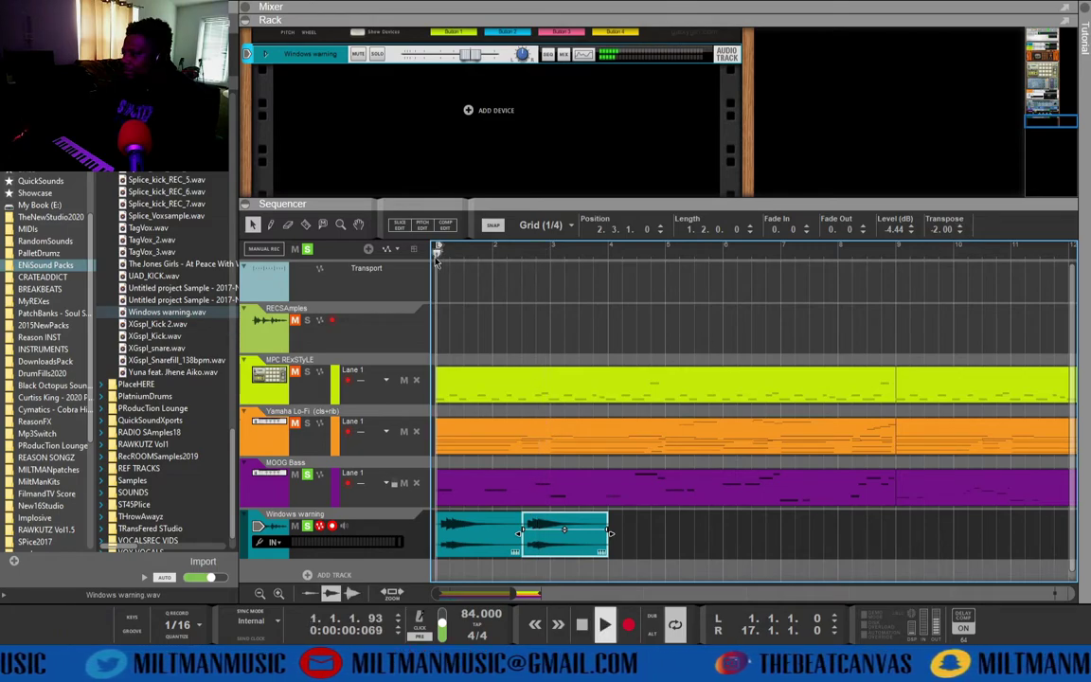
Solo the Yamaha Lo-Fi track too and play it with the bass and the two Windows warning clips
{"action": "left_click", "coordinate": [306, 374]}
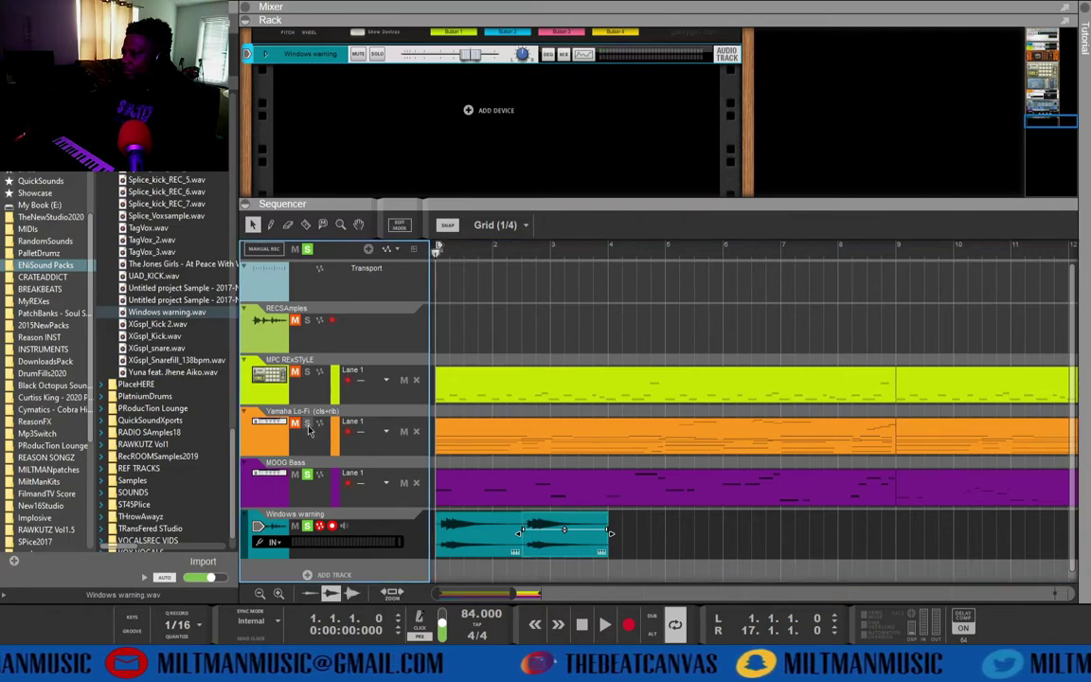
{"action": "key", "text": "space"}
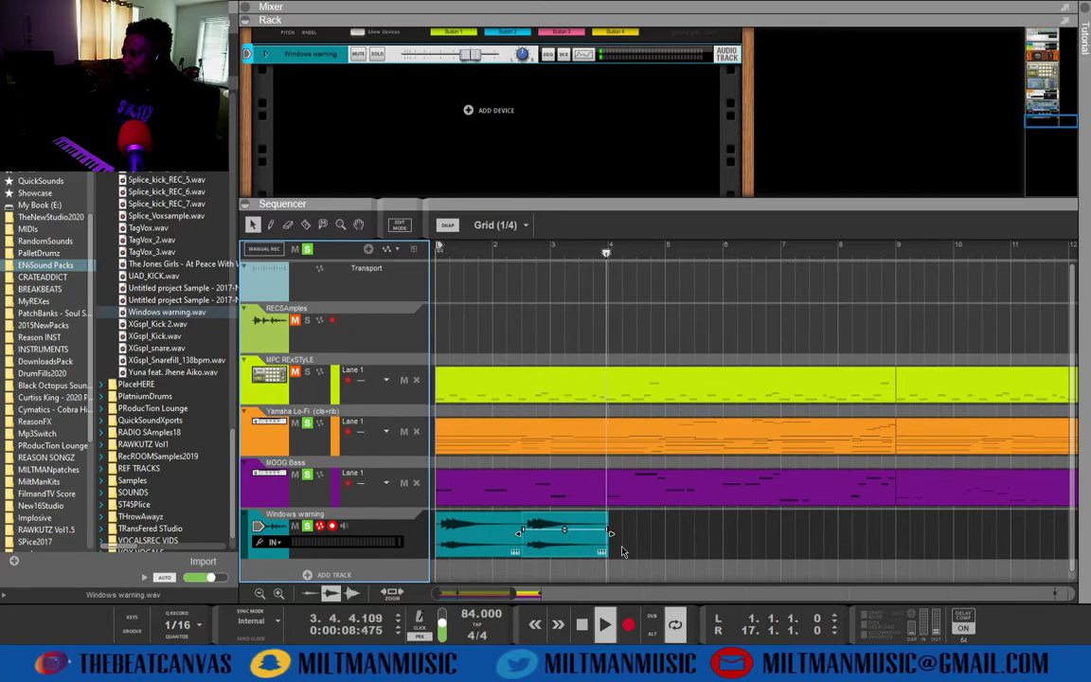
{"action": "key", "text": "space"}
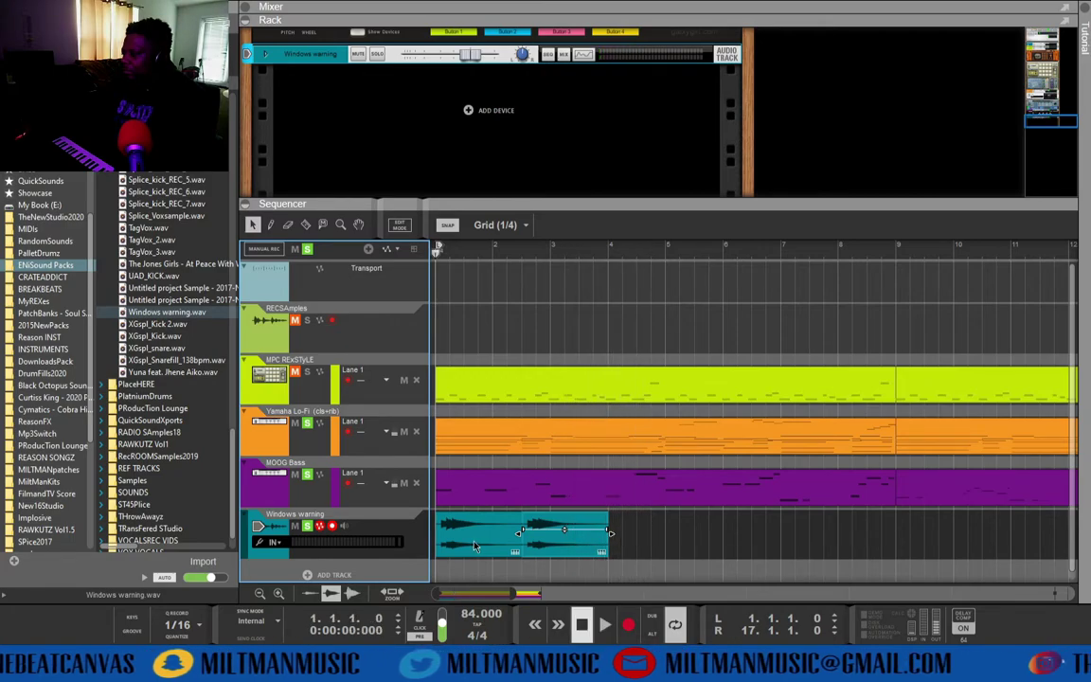
Copy the first Windows warning clip to position 4.3.1, stretch the copy to a length of 2.2.0 and play it back
{"action": "left_click", "coordinate": [558, 547]}
{"action": "left_click_drag", "start_coordinate": [658, 549], "coordinate": [752, 541]}
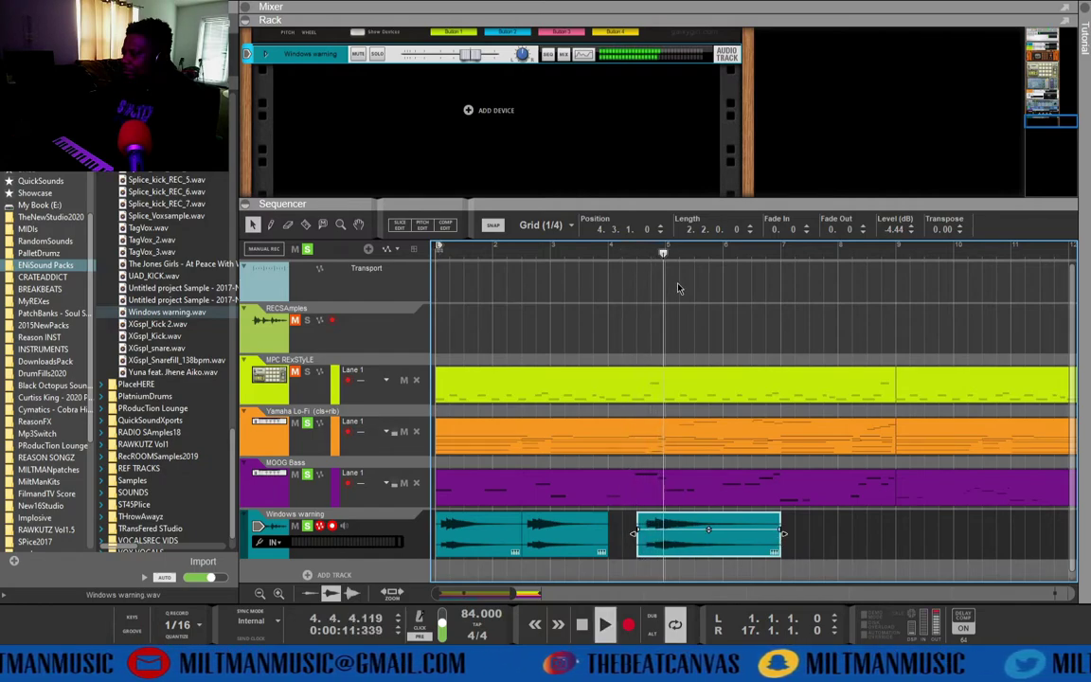
{"action": "key", "text": "space"}
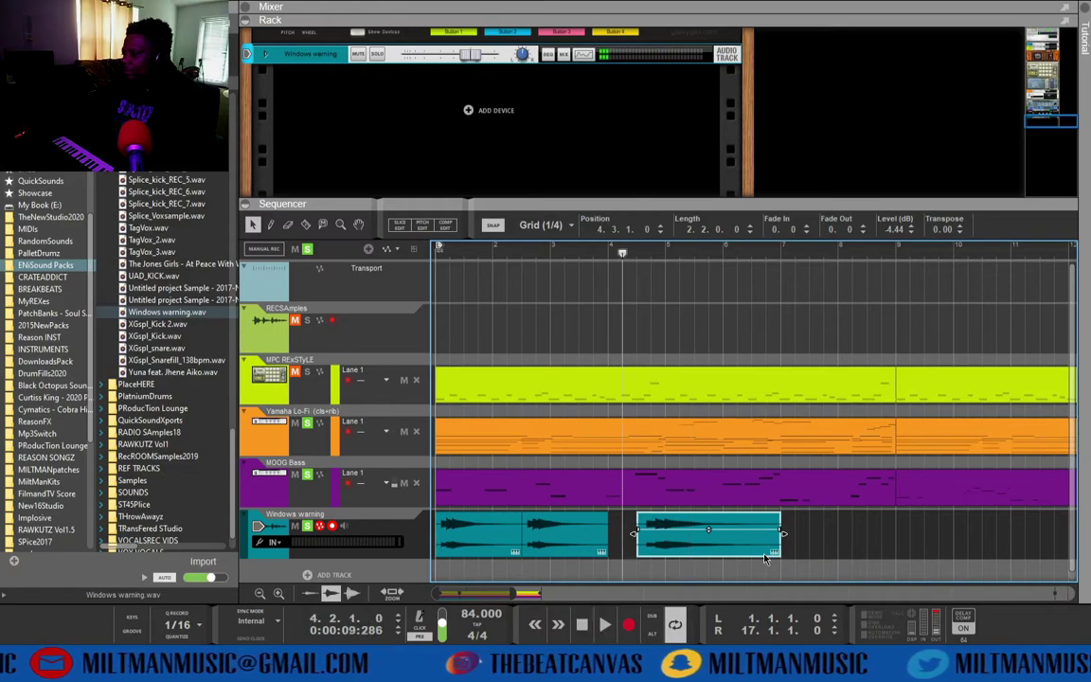
{"action": "key", "text": "space"}
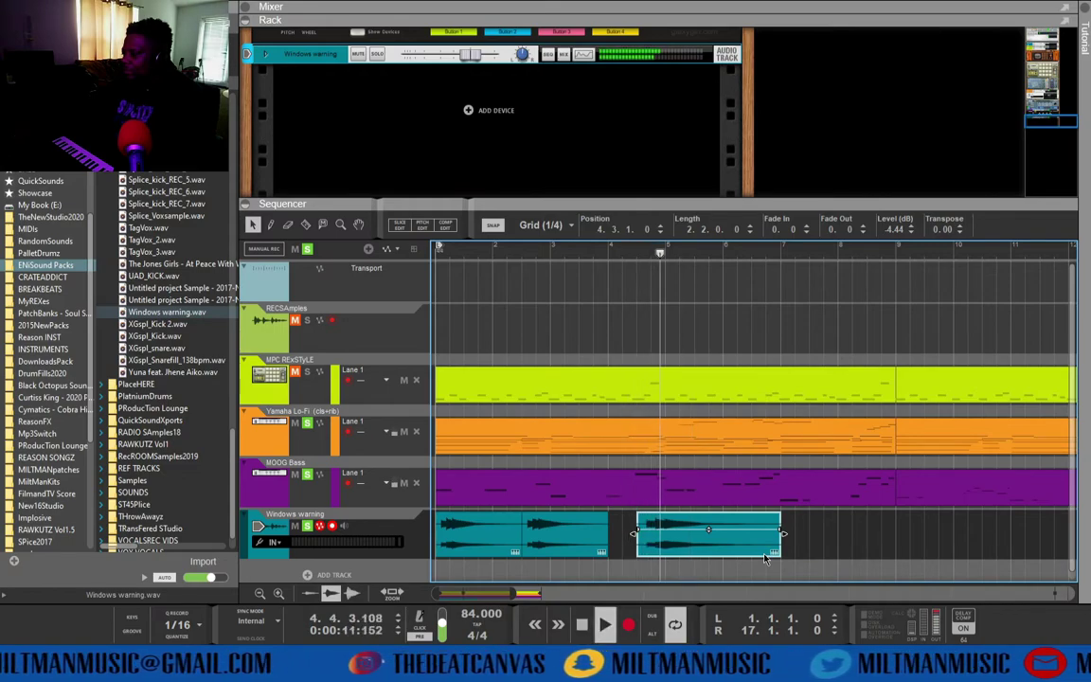
Transpose the third Windows warning clip to -4 semitones and play it against the bass
{"action": "key", "text": "space"}
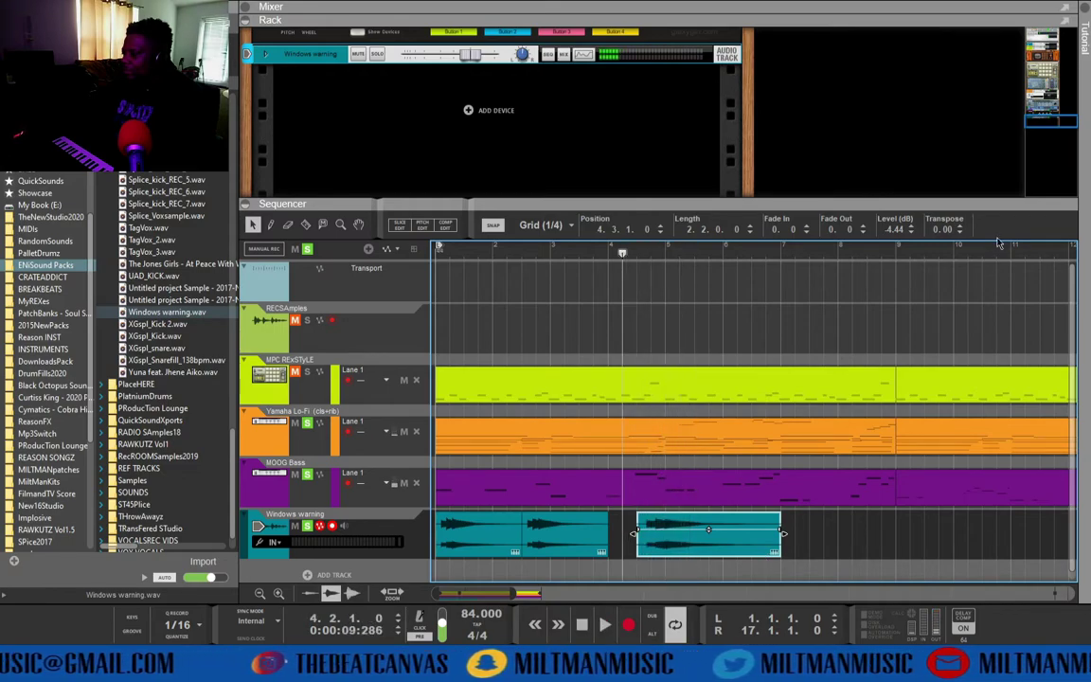
{"action": "left_click_drag", "start_coordinate": [938, 234], "coordinate": [940, 239]}
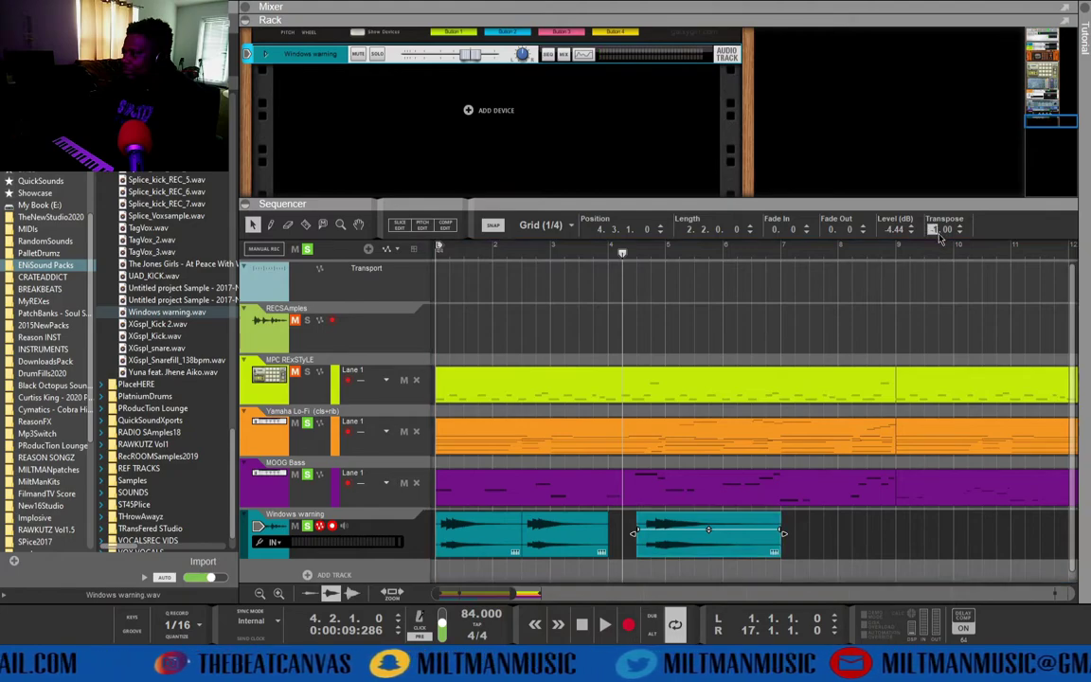
{"action": "key", "text": "space"}
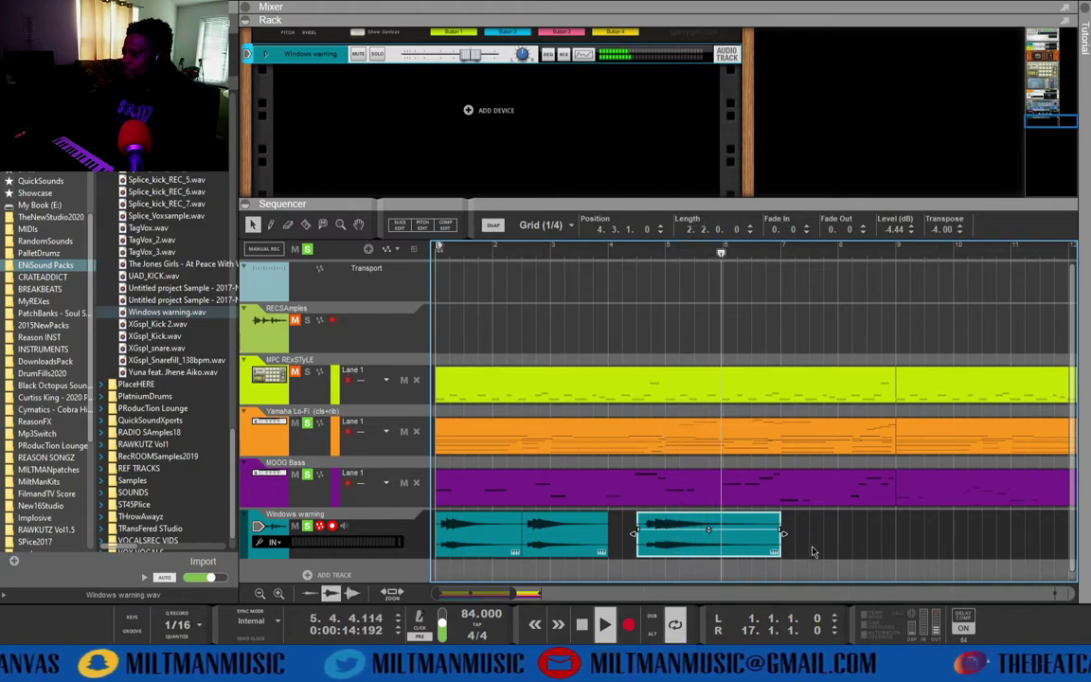
Copy the second Windows warning clip to position 6.2.1, keep the copy's length at 0.3.0 and play it back
{"action": "left_click_drag", "start_coordinate": [547, 540], "coordinate": [773, 549]}
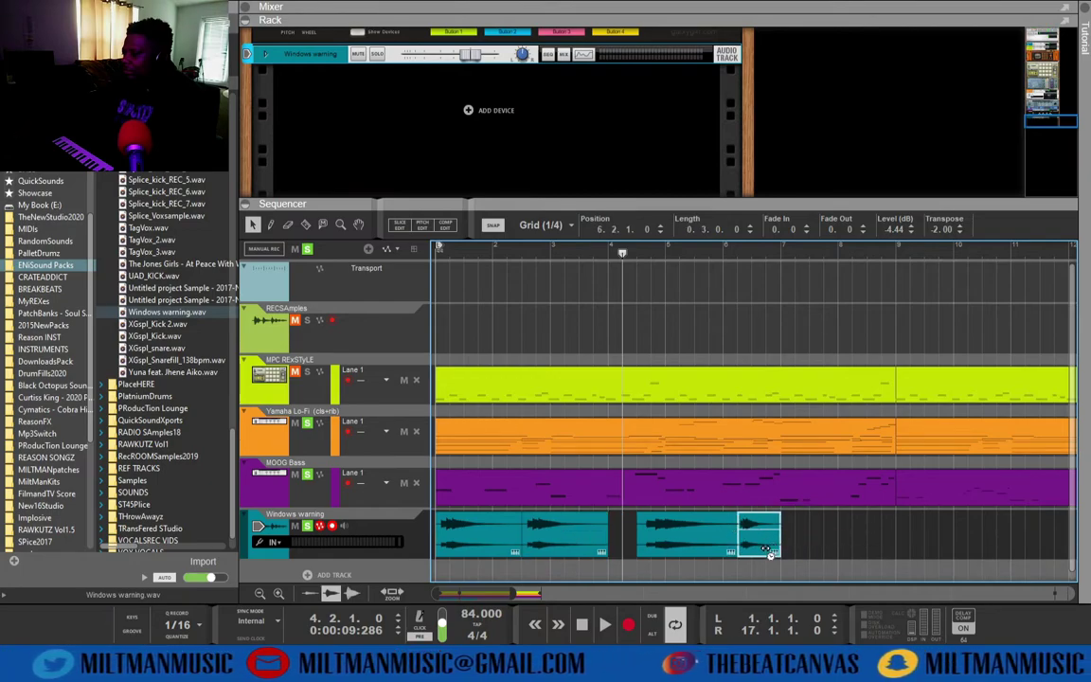
{"action": "left_click", "coordinate": [735, 248]}
{"action": "key", "text": "space"}
{"action": "left_click", "coordinate": [674, 252]}
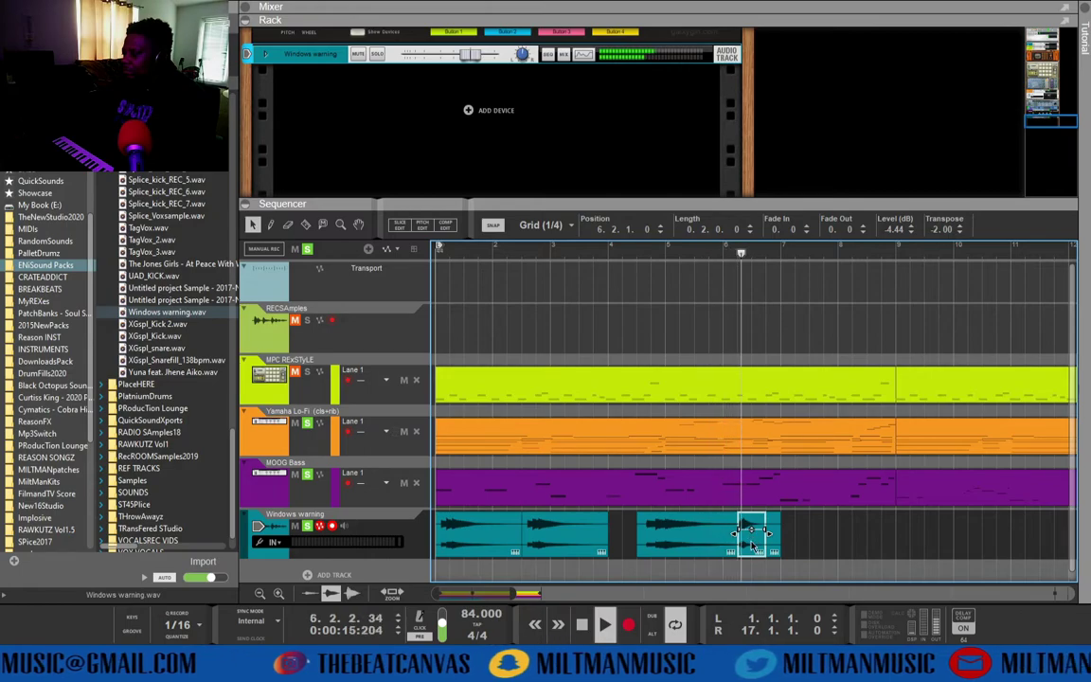
{"action": "key", "text": "space"}
{"action": "left_click_drag", "start_coordinate": [766, 538], "coordinate": [784, 540]}
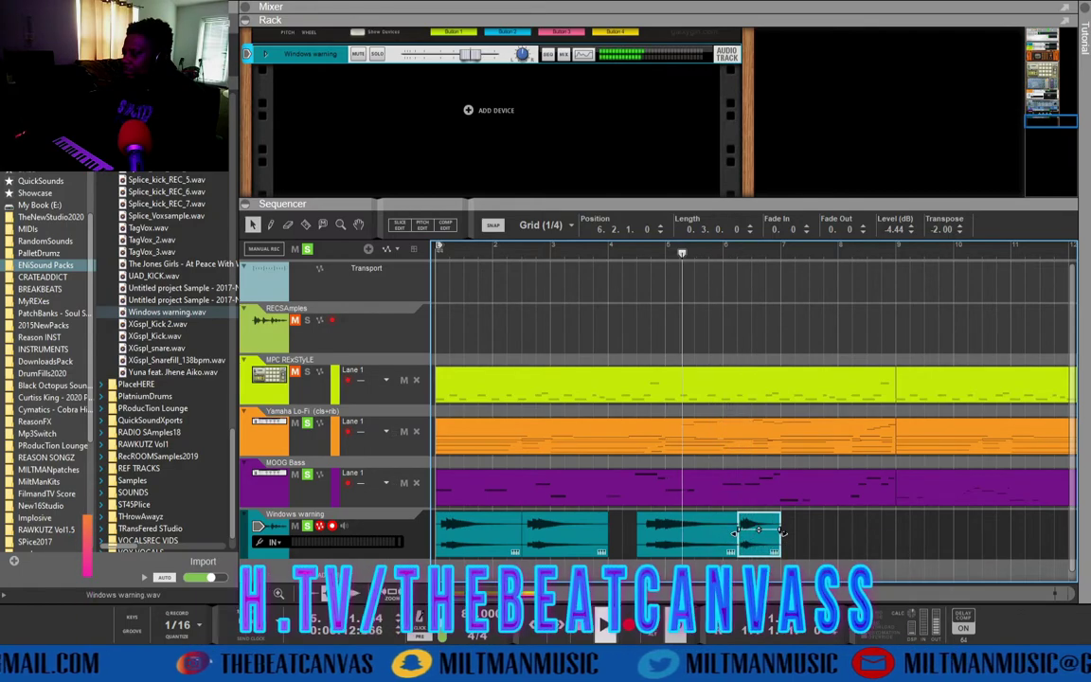
{"action": "key", "text": "space"}
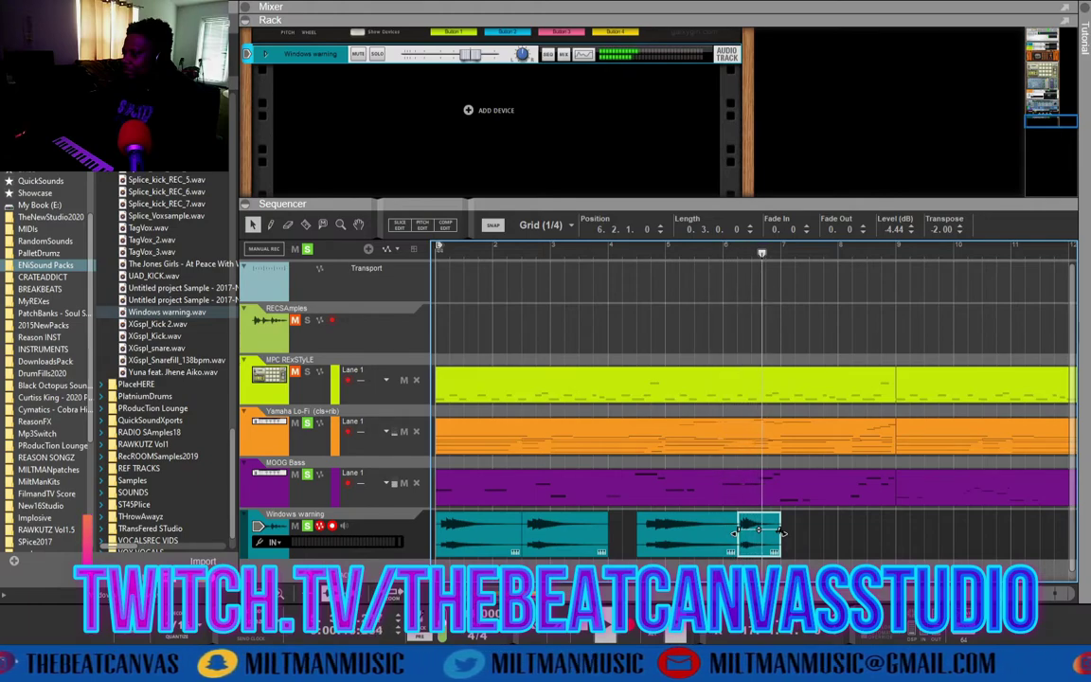
Transpose the short clip at 6.2.1 to 1 semitone, checking the pitch during playback
{"action": "left_click", "coordinate": [961, 227]}
{"action": "left_click", "coordinate": [960, 228]}
{"action": "key", "text": "space"}
{"action": "left_click", "coordinate": [960, 227]}
{"action": "key", "text": "space"}
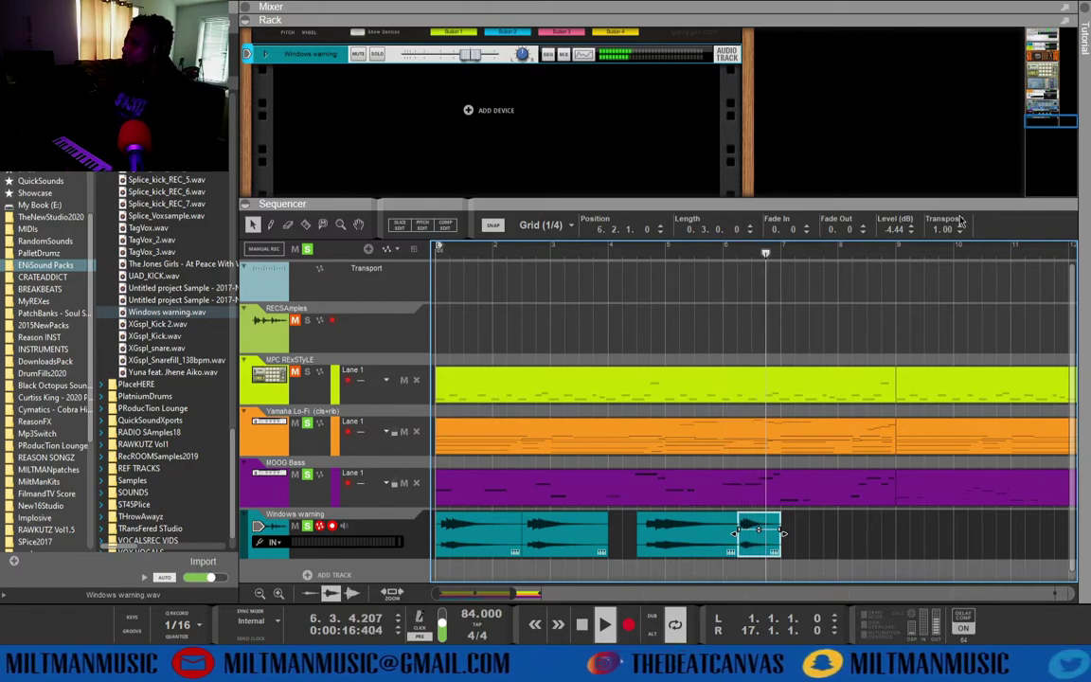
Copy the four Windows warning clips so the copies start at 7.1.1, and return playback to the song start
{"action": "key", "text": "space"}
{"action": "left_click_drag", "start_coordinate": [791, 551], "coordinate": [802, 507]}
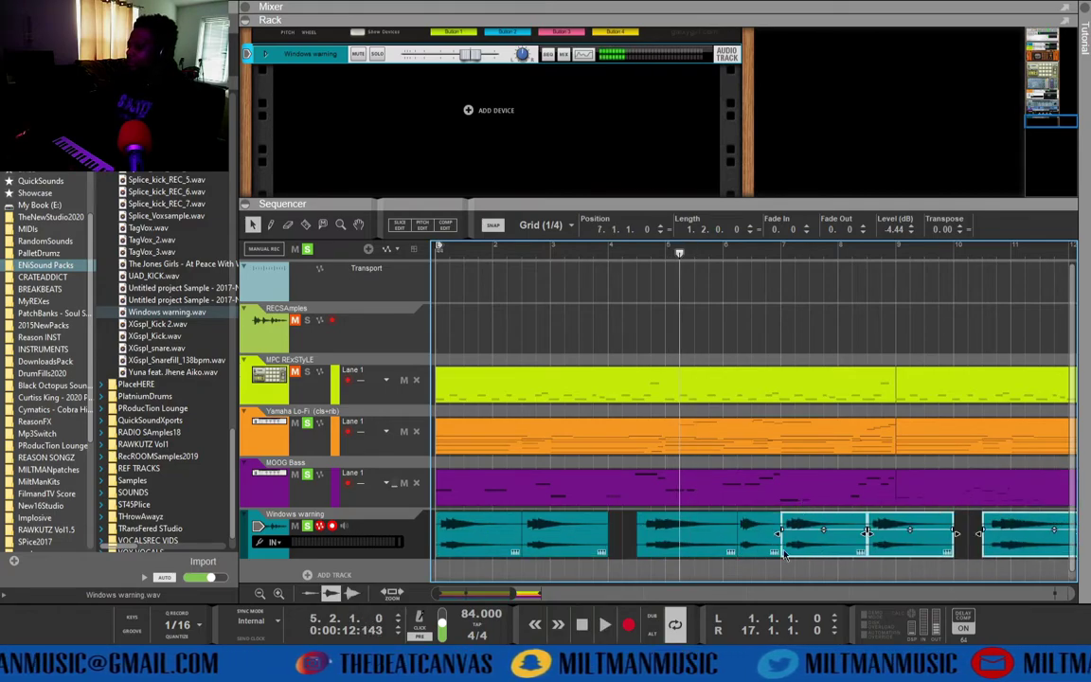
{"action": "left_click", "coordinate": [582, 627]}
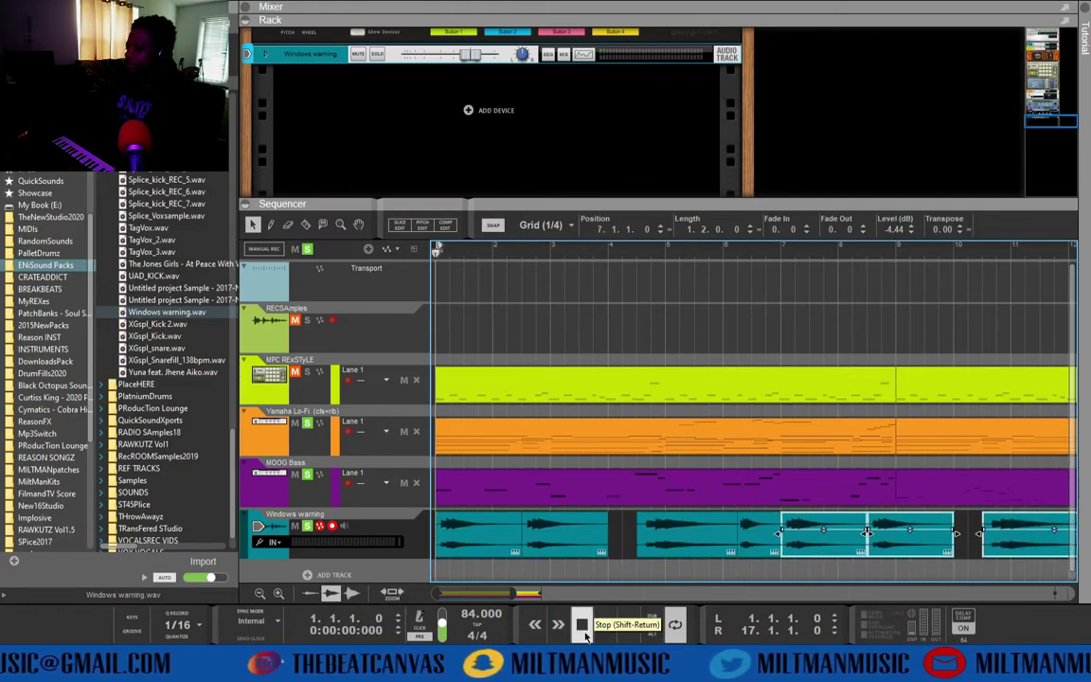
Copy the short 1-semitone clip to position 4.1.1 to fill the gap before the third clip, and play the result
{"action": "left_click", "coordinate": [464, 539]}
{"action": "left_click", "coordinate": [761, 541]}
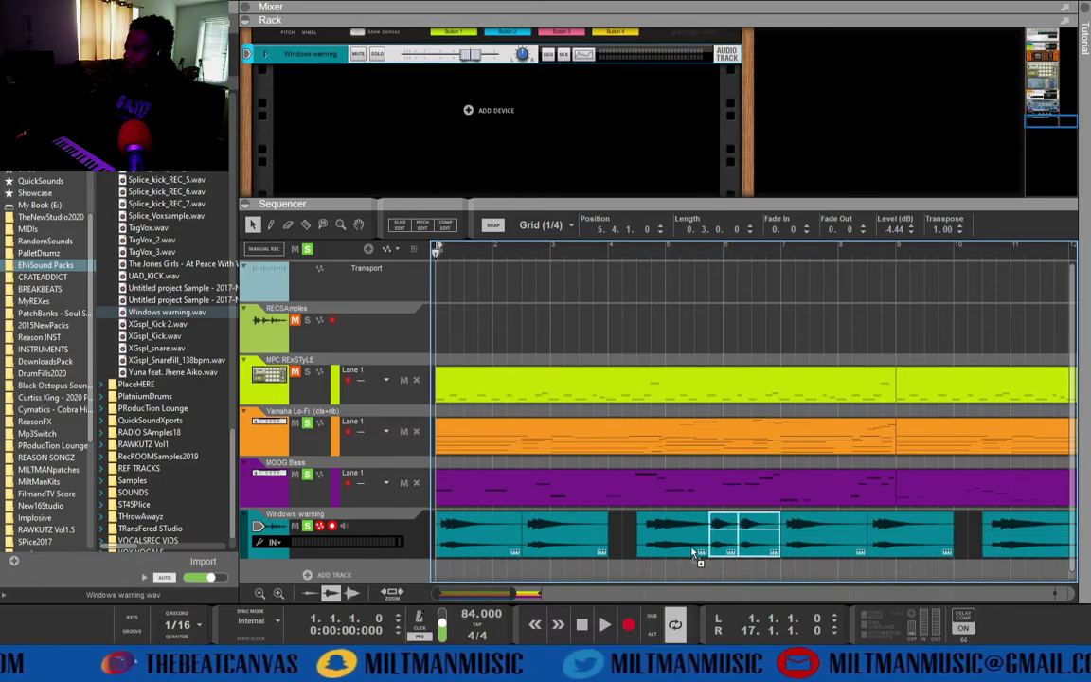
{"action": "left_click_drag", "start_coordinate": [699, 551], "coordinate": [625, 561]}
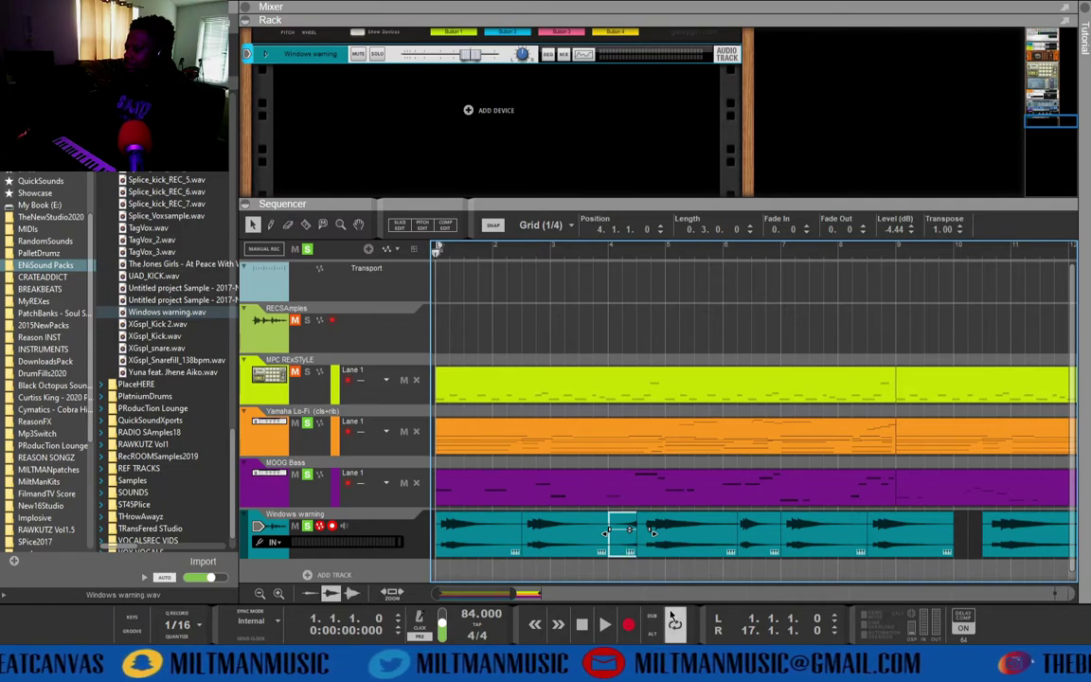
{"action": "key", "text": "space"}
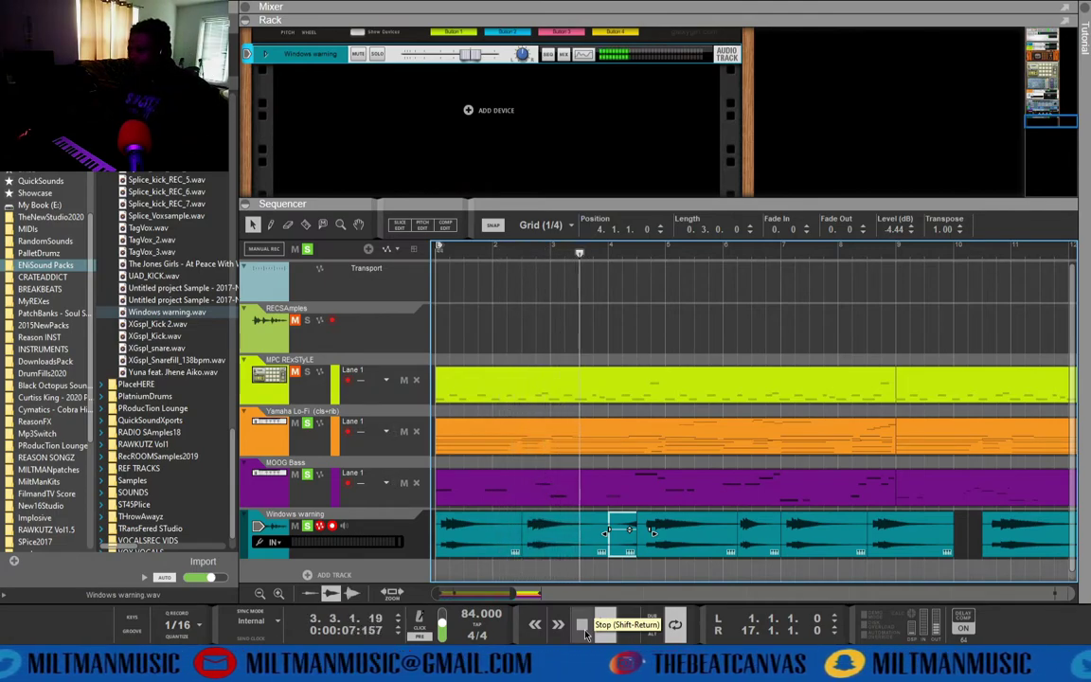
{"action": "left_click", "coordinate": [585, 631]}
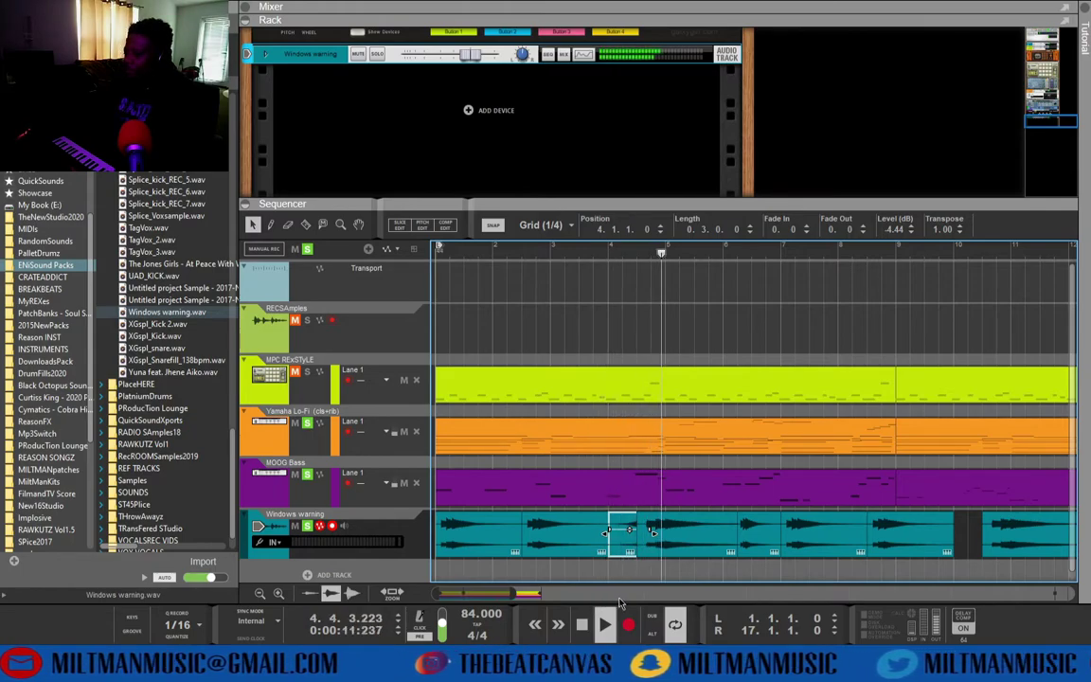
Trim the start of the -4 semitone clip at 4.3.1 to position 4.3.4, leaving a length of 2.1.1
{"action": "left_click", "coordinate": [660, 537]}
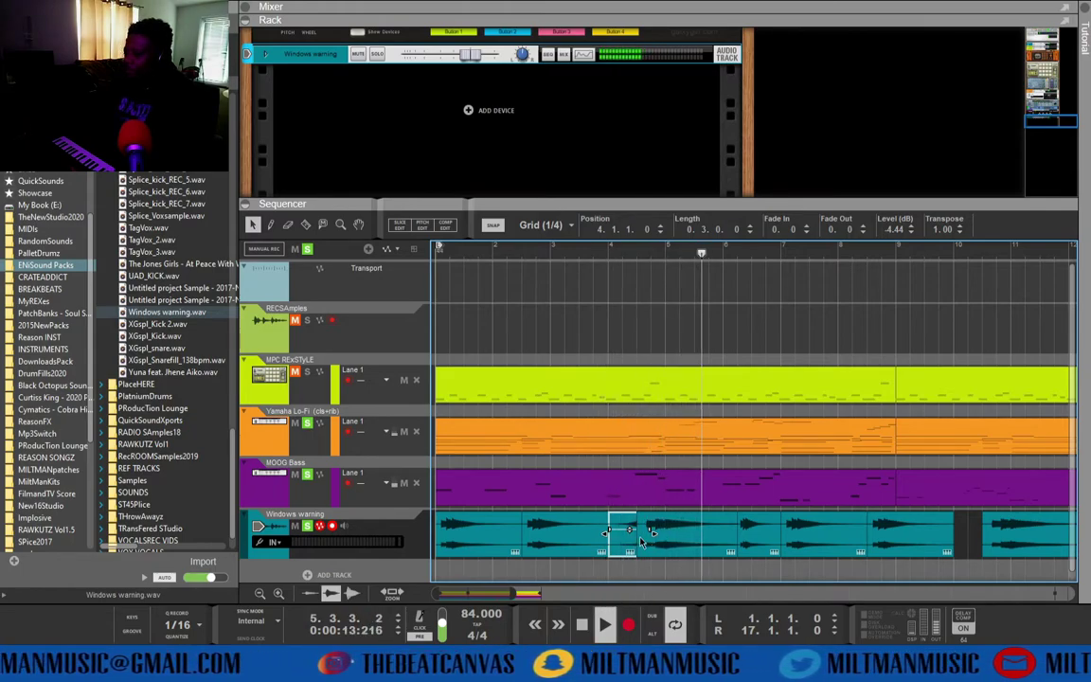
{"action": "scroll", "coordinate": [651, 569], "scroll_direction": "up", "scroll_amount": 3}
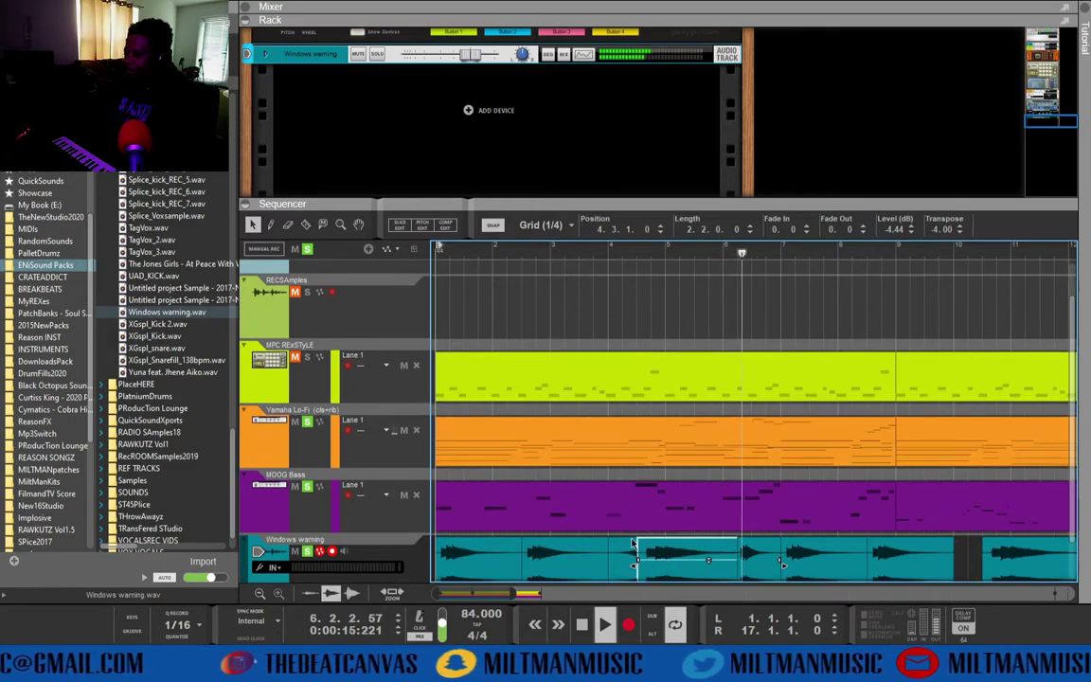
{"action": "scroll", "coordinate": [651, 568], "scroll_direction": "down", "scroll_amount": 2}
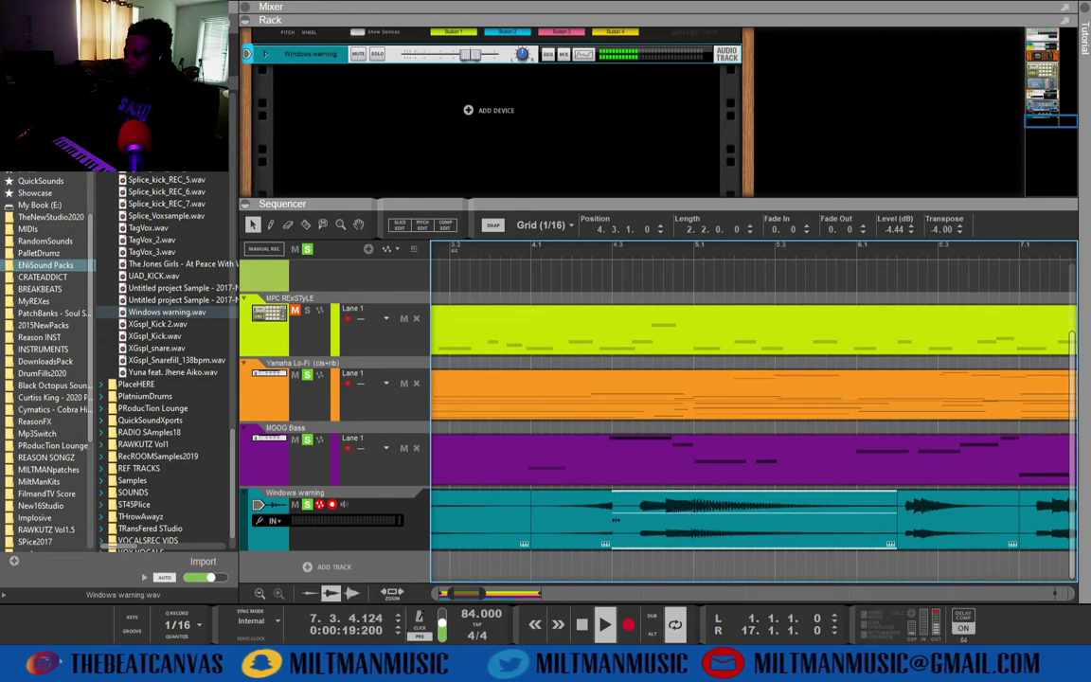
{"action": "left_click_drag", "start_coordinate": [610, 517], "coordinate": [642, 524]}
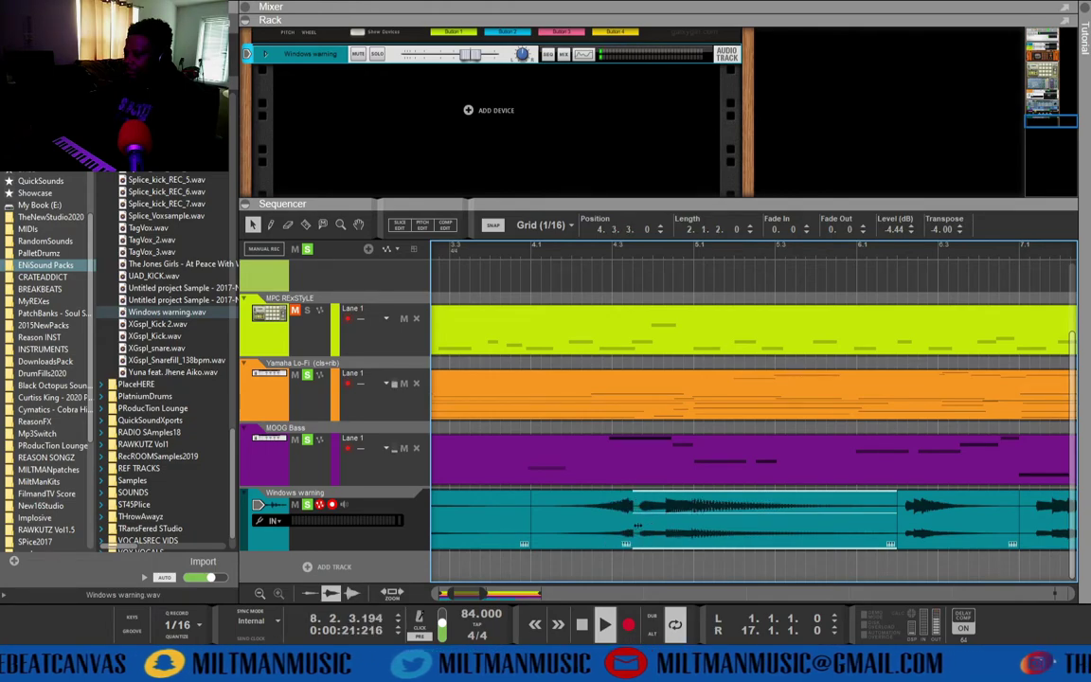
{"action": "scroll", "coordinate": [643, 530], "scroll_direction": "down", "scroll_amount": 6}
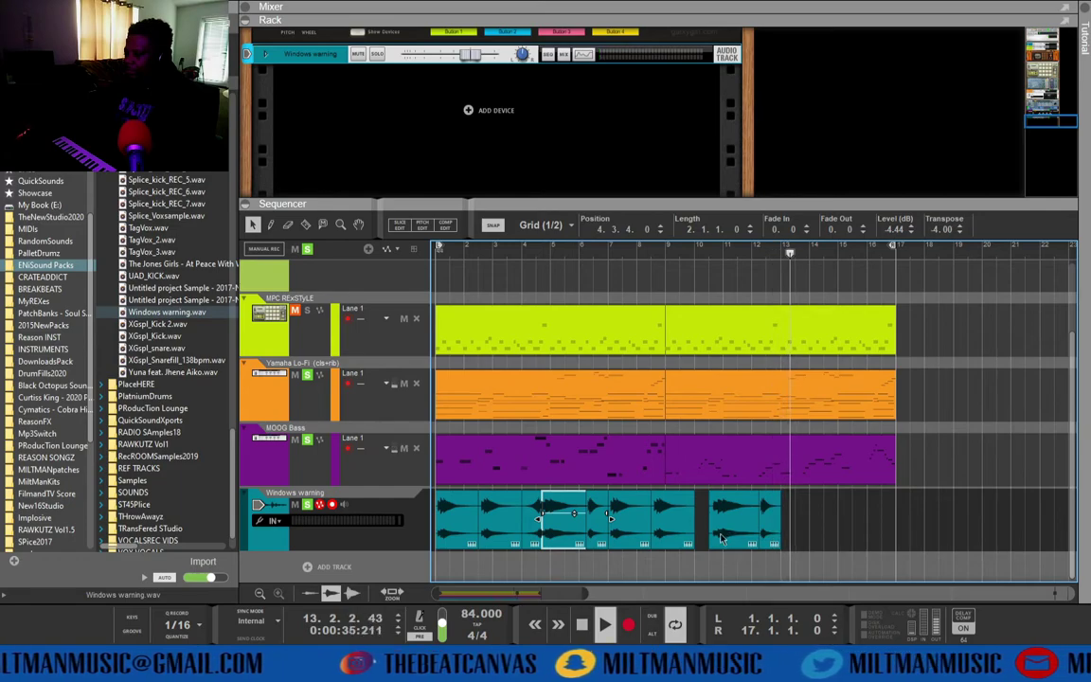
Select all Windows warning clips and copy them so the copies start at position 13.1.1
{"action": "left_click", "coordinate": [398, 520]}
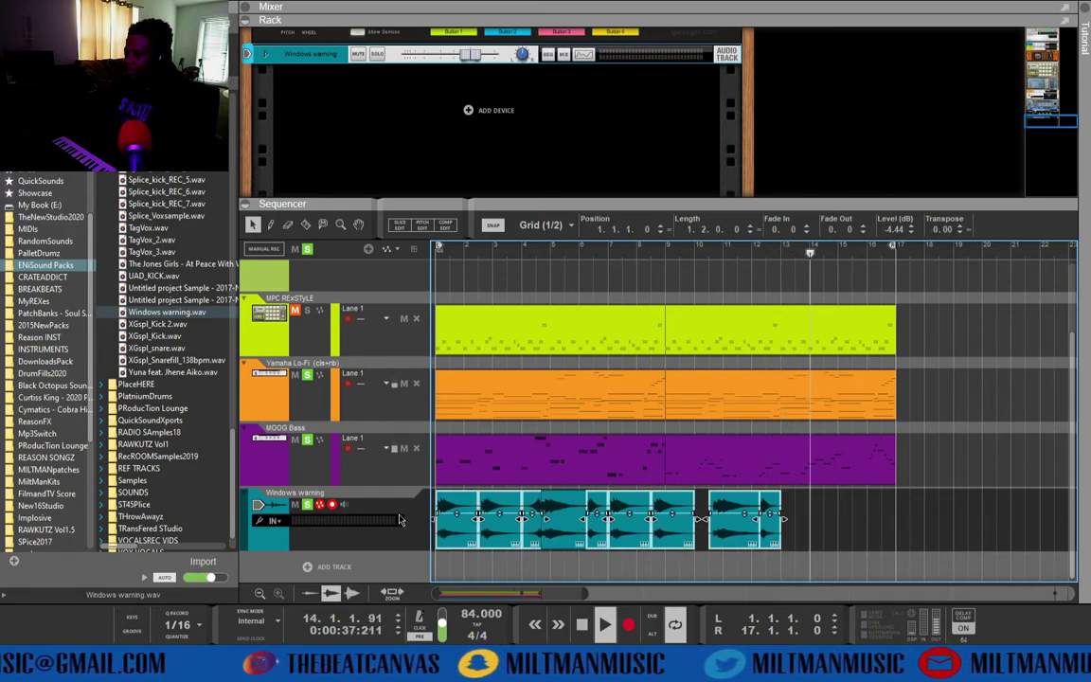
{"action": "left_click", "coordinate": [655, 481]}
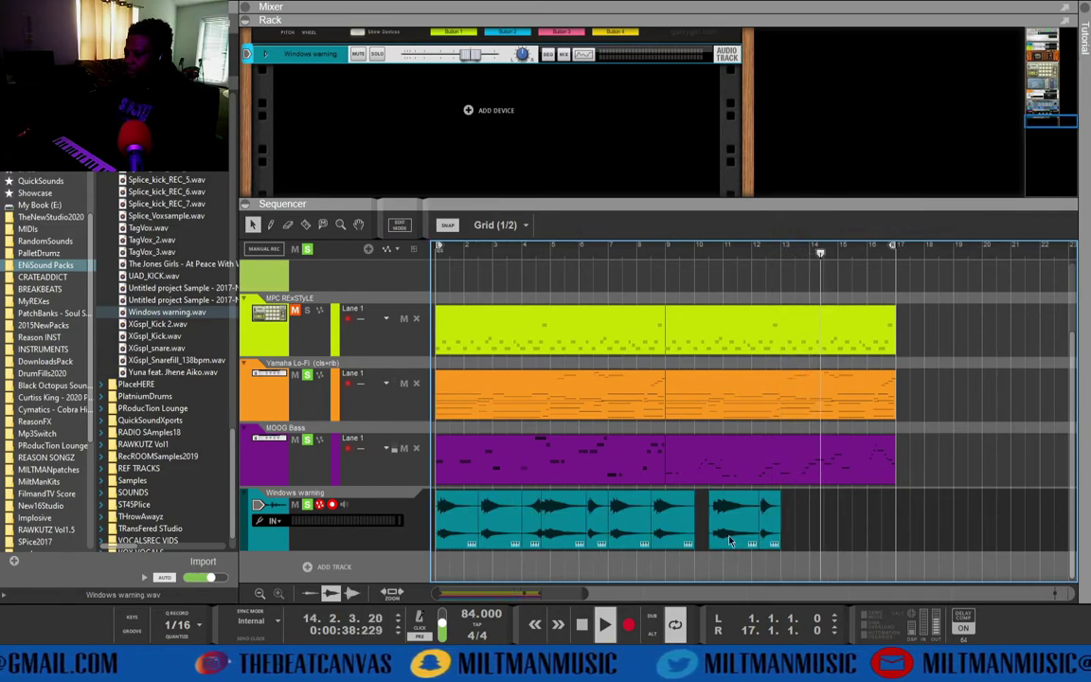
{"action": "left_click", "coordinate": [378, 533]}
{"action": "left_click_drag", "start_coordinate": [478, 530], "coordinate": [808, 545]}
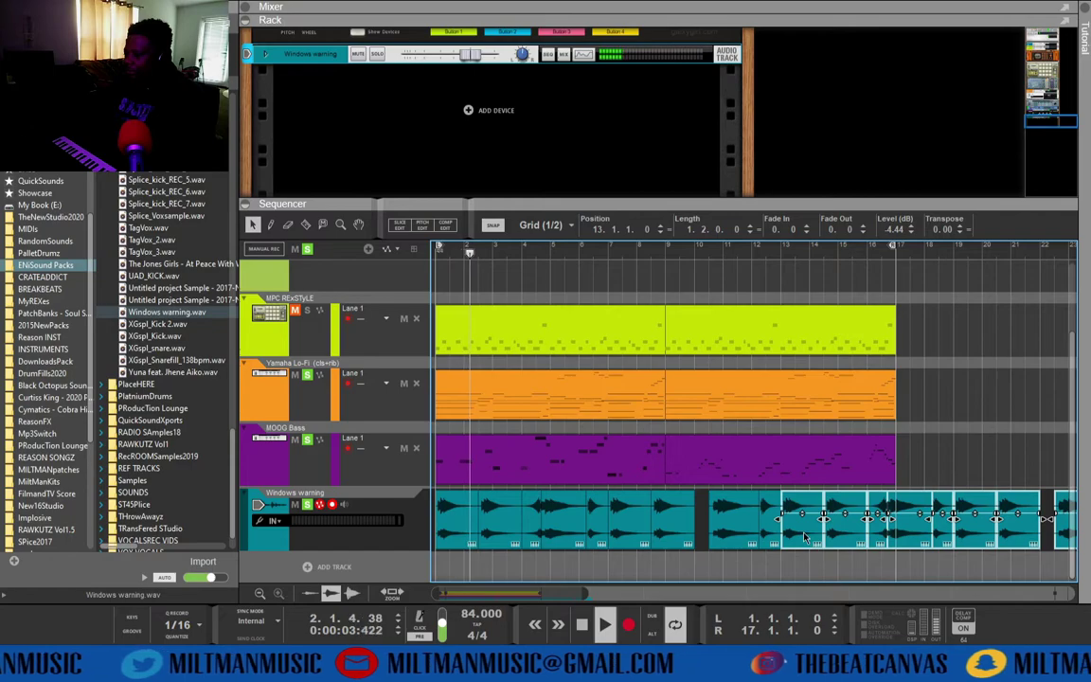
Shift the copied group of clips from bar 13 so that it starts at position 13.2.3
{"action": "left_click_drag", "start_coordinate": [805, 537], "coordinate": [815, 538]}
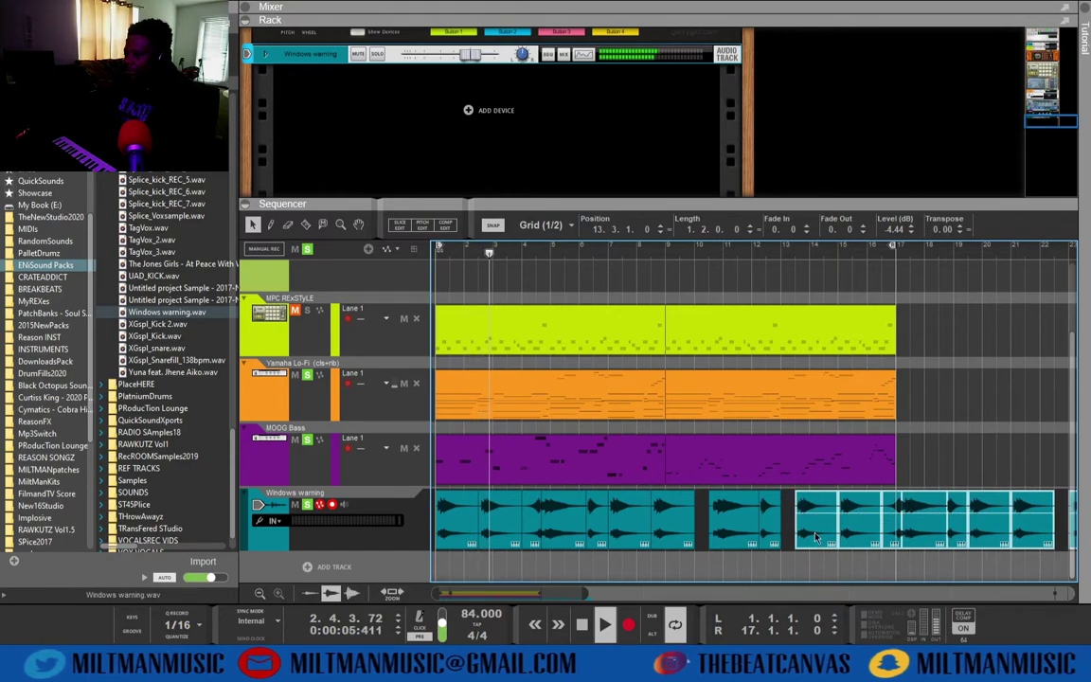
{"action": "scroll", "coordinate": [817, 537], "scroll_direction": "up", "scroll_amount": 3}
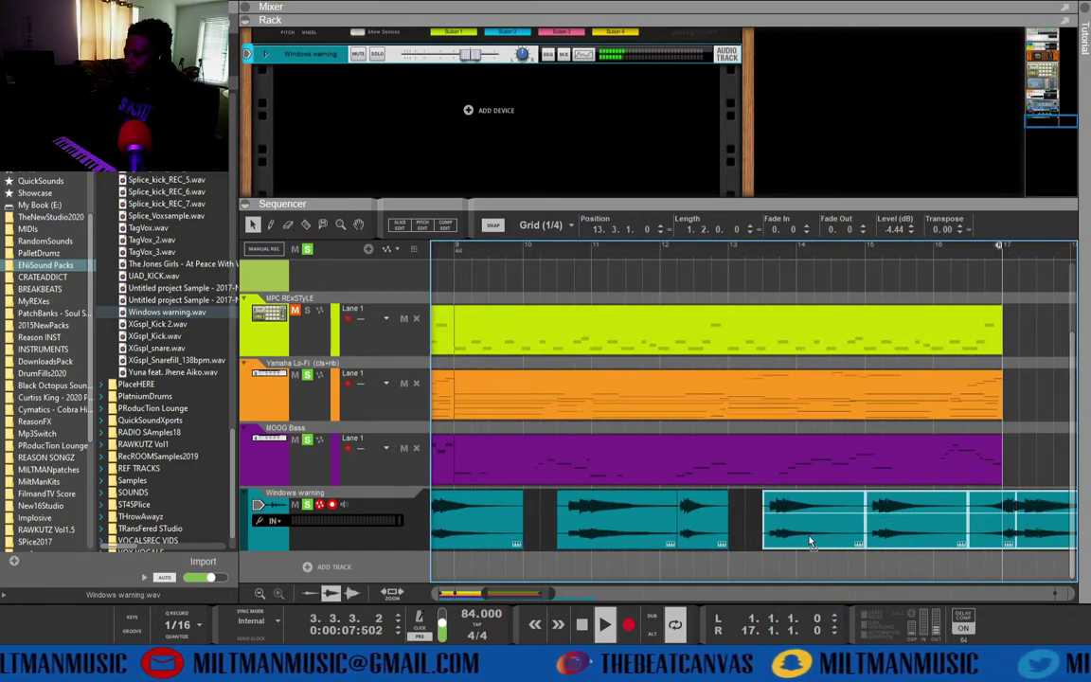
{"action": "left_click_drag", "start_coordinate": [810, 542], "coordinate": [803, 545]}
{"action": "scroll", "coordinate": [800, 547], "scroll_direction": "up", "scroll_amount": 2}
{"action": "scroll", "coordinate": [798, 546], "scroll_direction": "right", "scroll_amount": 1}
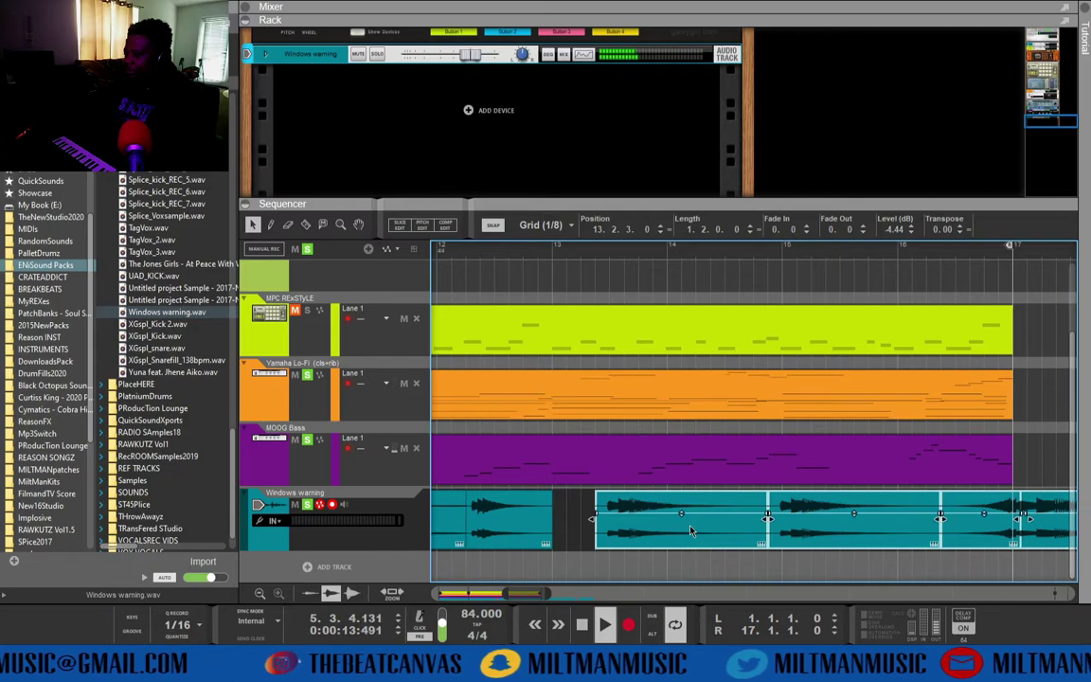
Nudge the copied group slightly earlier on a finer grid so that it starts at 13.2.2.120
{"action": "scroll", "coordinate": [686, 533], "scroll_direction": "up", "scroll_amount": 1}
{"action": "scroll", "coordinate": [690, 532], "scroll_direction": "up", "scroll_amount": 1}
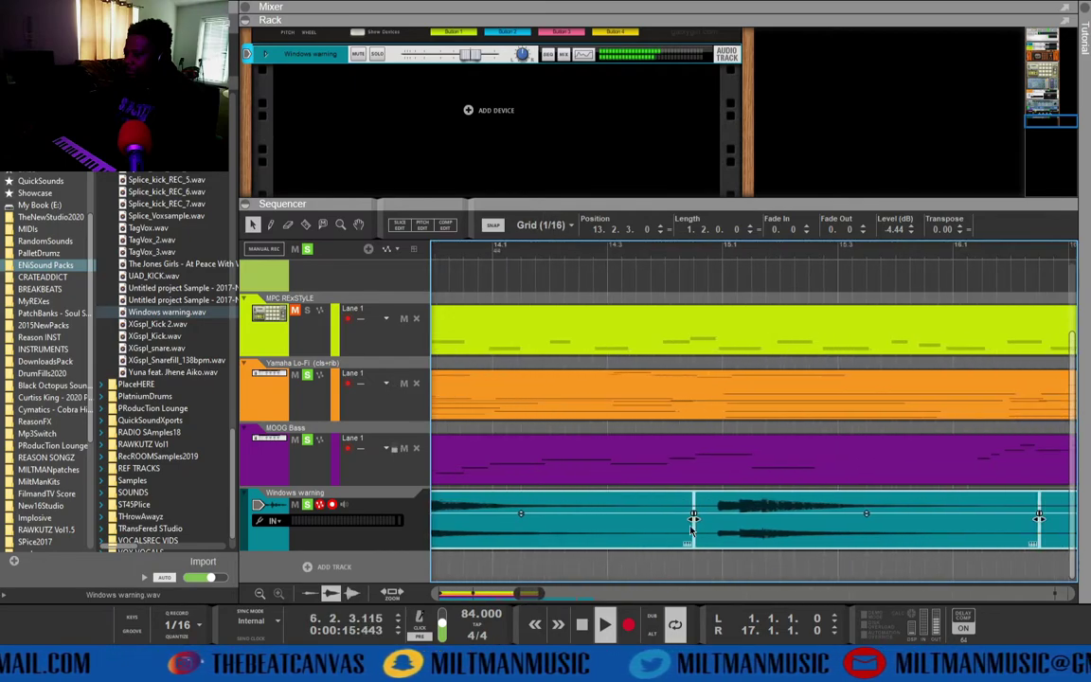
{"action": "scroll", "coordinate": [691, 533], "scroll_direction": "right", "scroll_amount": 3}
{"action": "left_click_drag", "start_coordinate": [690, 537], "coordinate": [759, 542]}
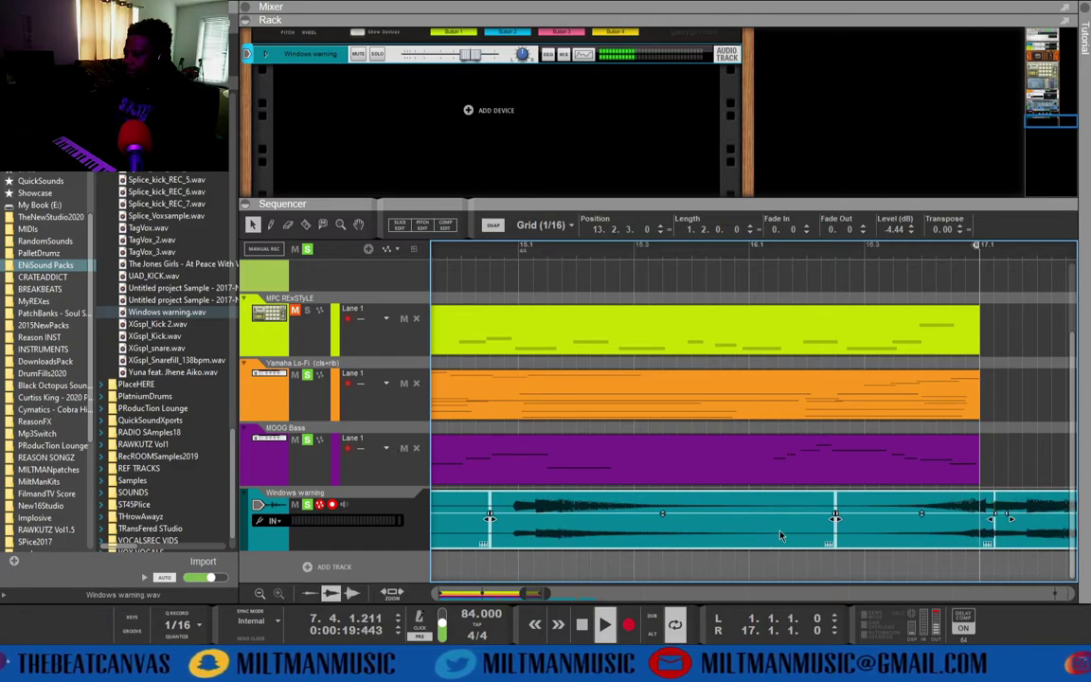
{"action": "scroll", "coordinate": [782, 536], "scroll_direction": "up", "scroll_amount": 2}
{"action": "scroll", "coordinate": [810, 538], "scroll_direction": "right", "scroll_amount": 2}
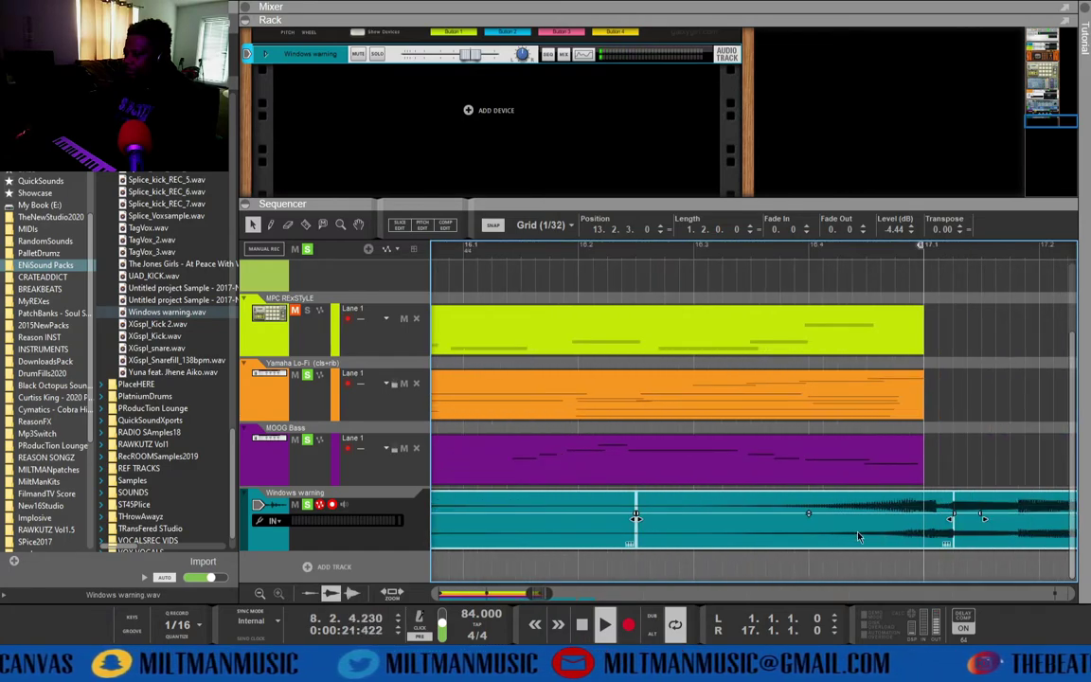
{"action": "scroll", "coordinate": [774, 535], "scroll_direction": "down", "scroll_amount": 5}
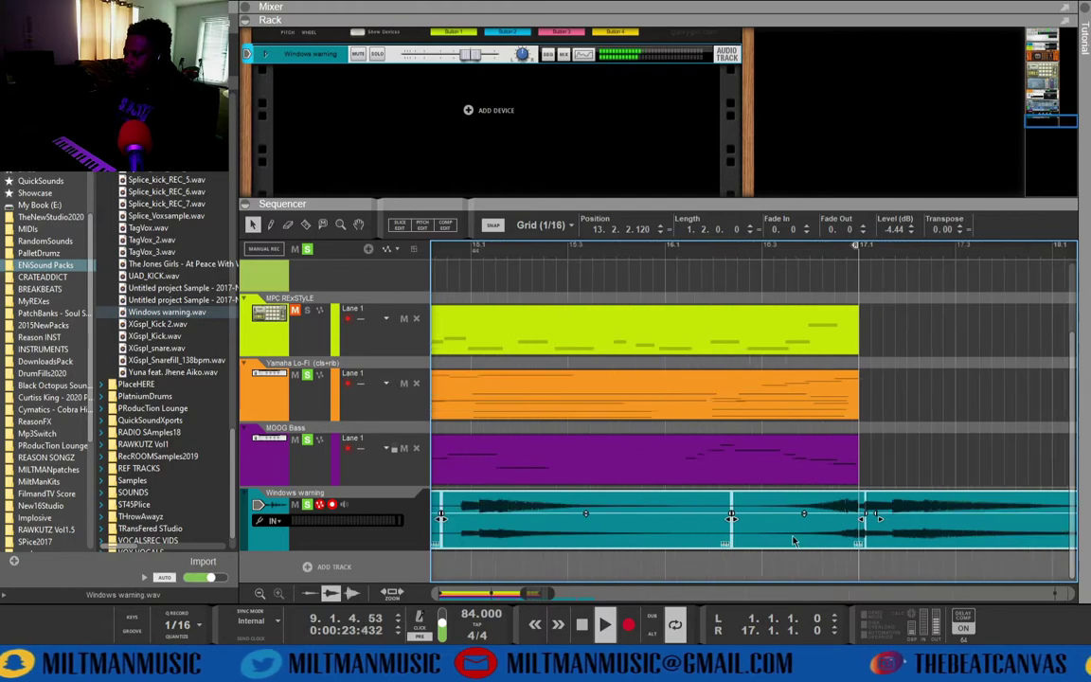
{"action": "scroll", "coordinate": [774, 535], "scroll_direction": "down", "scroll_amount": 2}
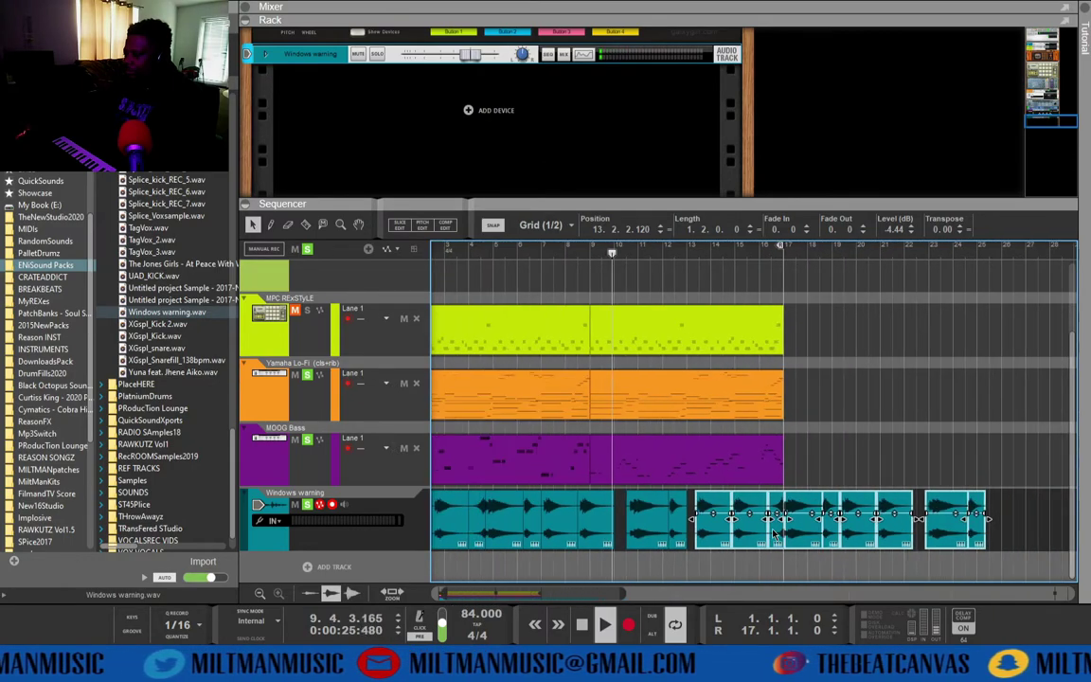
Delete the copied clips that start after bar 17 and trim the last remaining clip to end at bar 17
{"action": "left_click_drag", "start_coordinate": [1028, 434], "coordinate": [806, 568]}
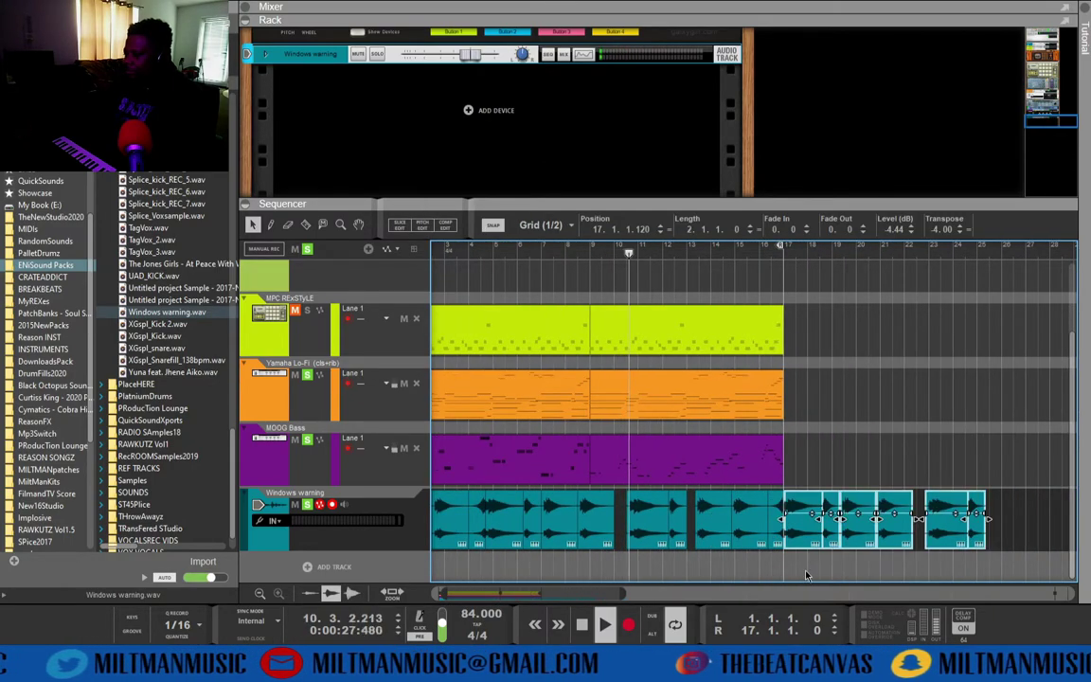
{"action": "key", "text": "Delete"}
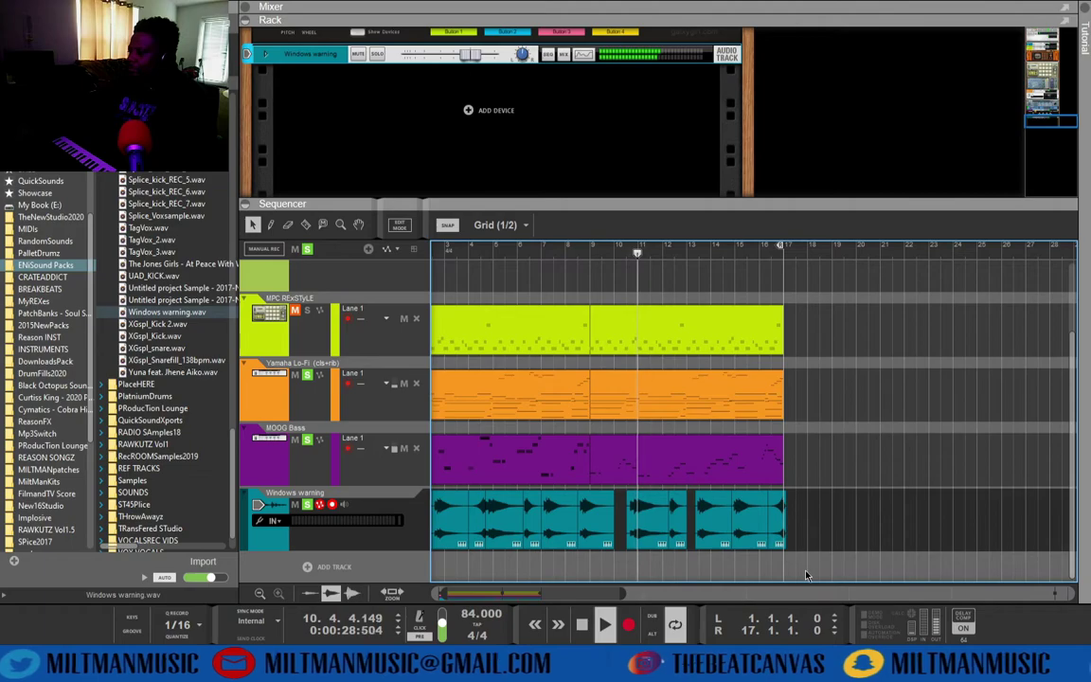
{"action": "left_click", "coordinate": [775, 519]}
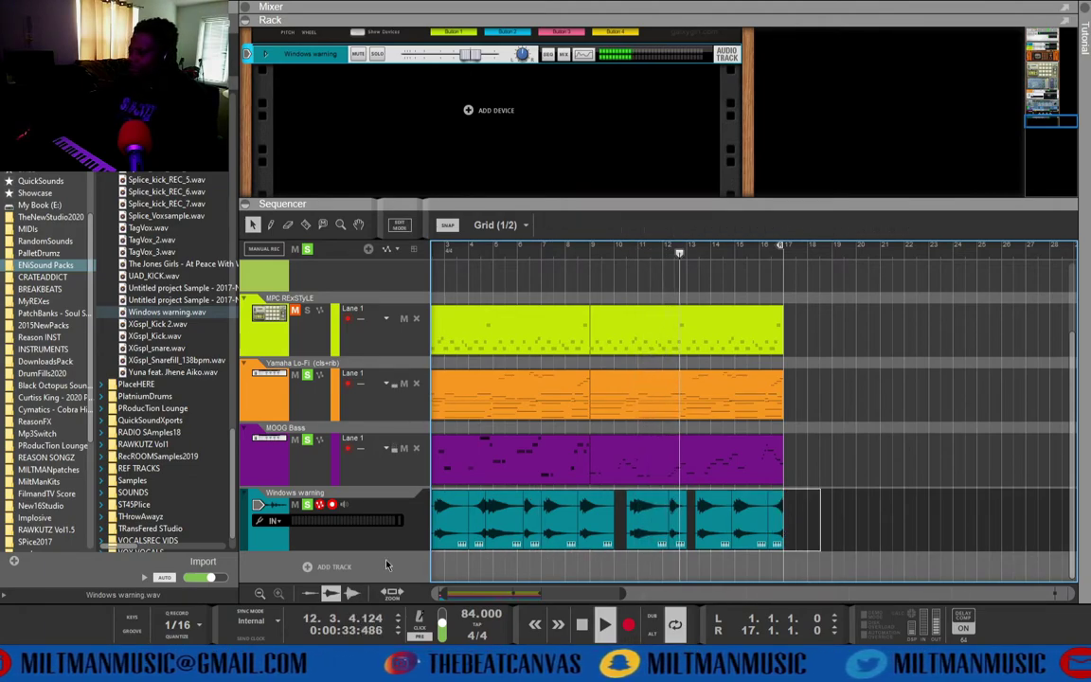
Replace the Windows warning clip at 13.2.2.120 with a copy of the bar 4 clip, placed at position 13.1.4.0
{"action": "left_click", "coordinate": [341, 512]}
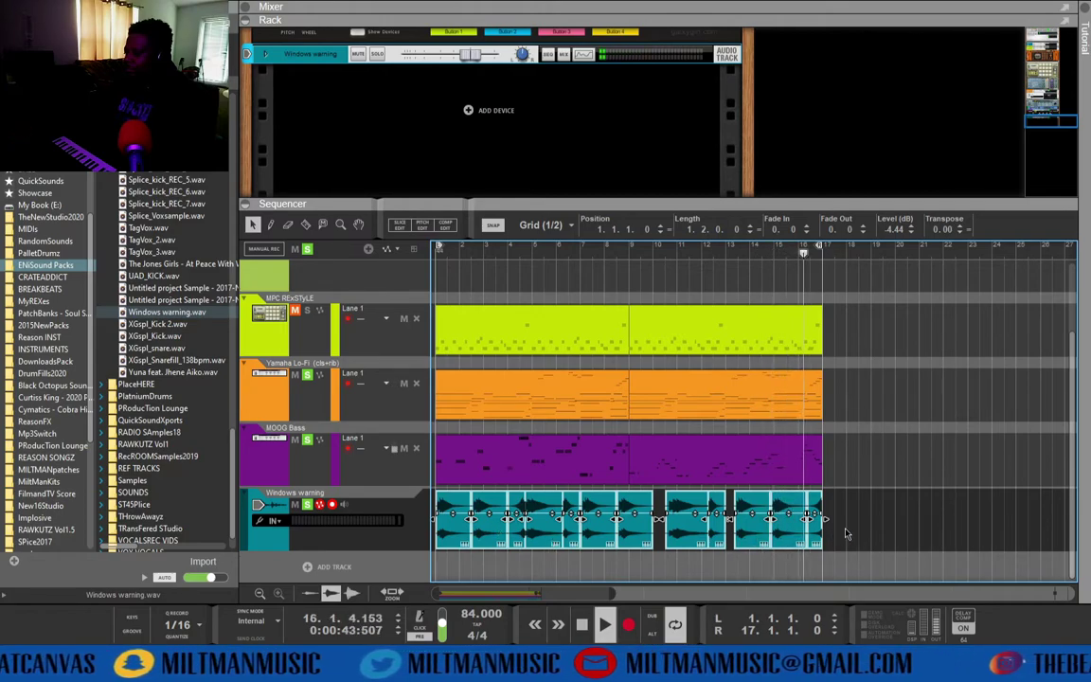
{"action": "left_click", "coordinate": [732, 538]}
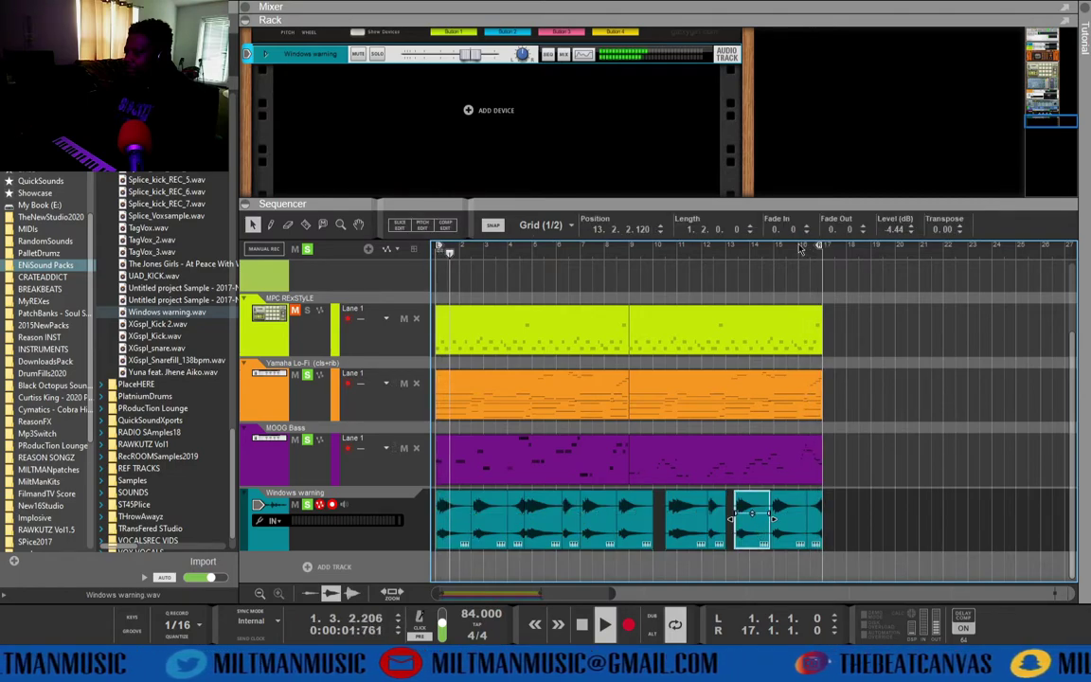
{"action": "key", "text": "Delete"}
{"action": "left_click_drag", "start_coordinate": [550, 536], "coordinate": [755, 534]}
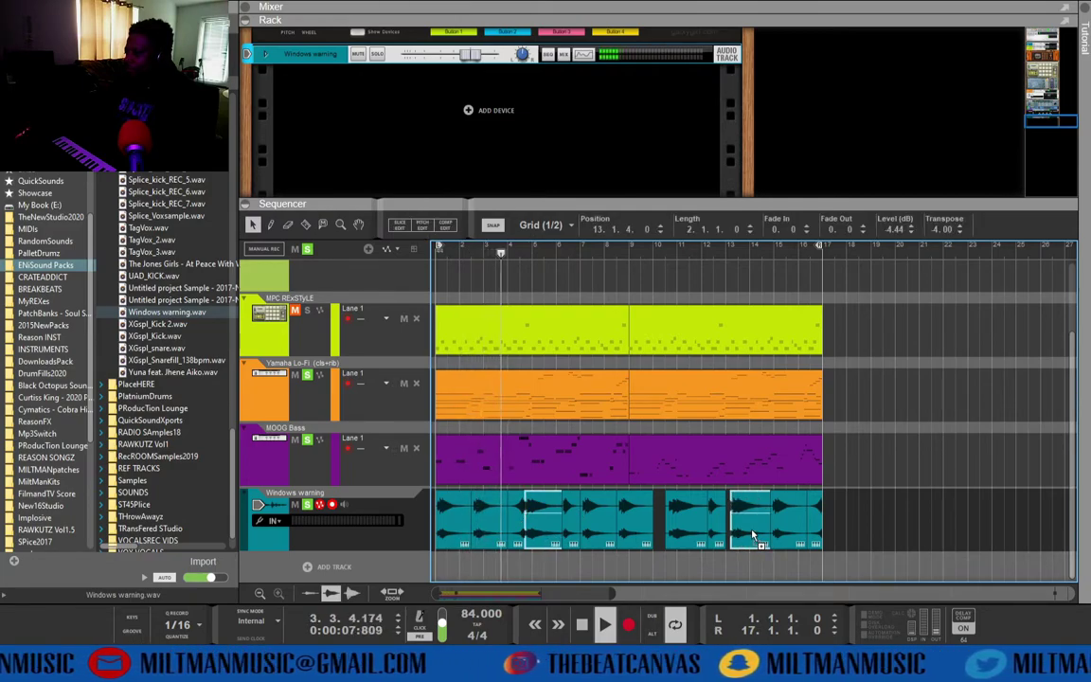
Copy the clip at 13.1.4.0 so that the duplicate starts at position 14.1.4.0
{"action": "left_click", "coordinate": [695, 249]}
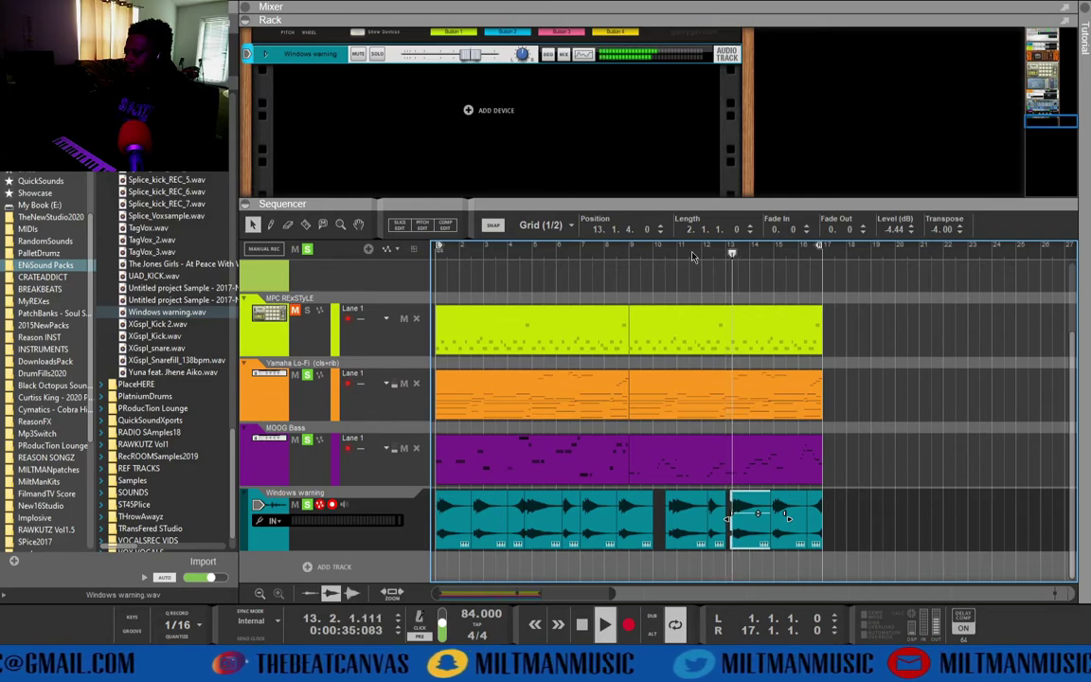
{"action": "left_click", "coordinate": [789, 529]}
{"action": "left_click", "coordinate": [746, 537]}
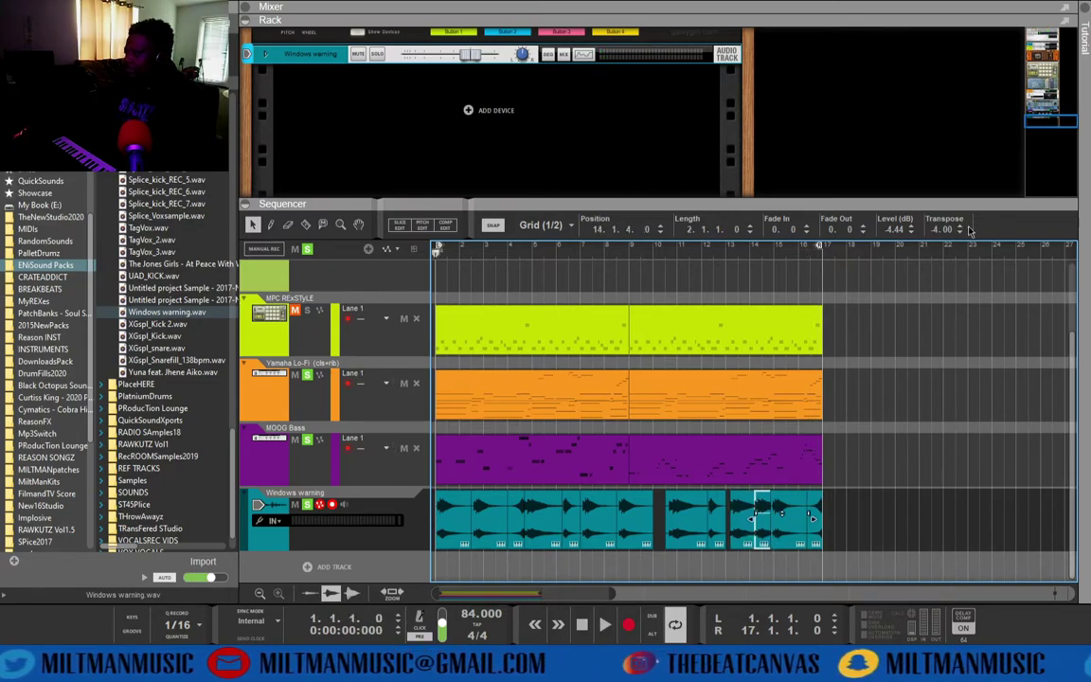
Audition different transpositions on the clip at 14.1.4.0 during playback and set its transpose to -2.00
{"action": "left_click", "coordinate": [725, 250]}
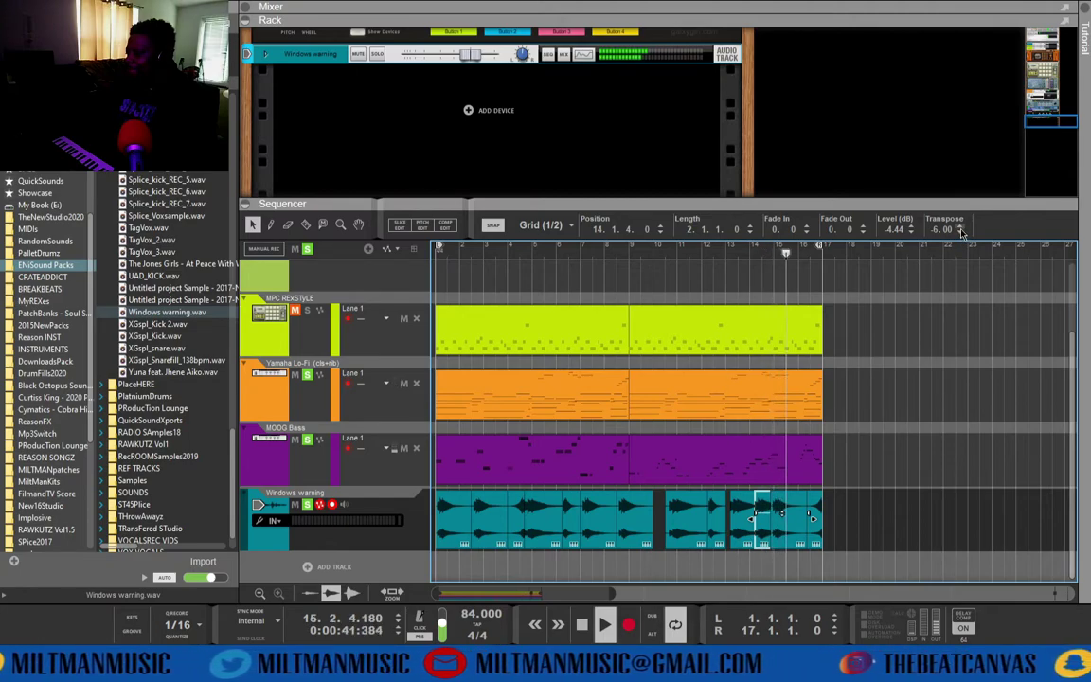
{"action": "left_click", "coordinate": [960, 226]}
{"action": "key", "text": "space"}
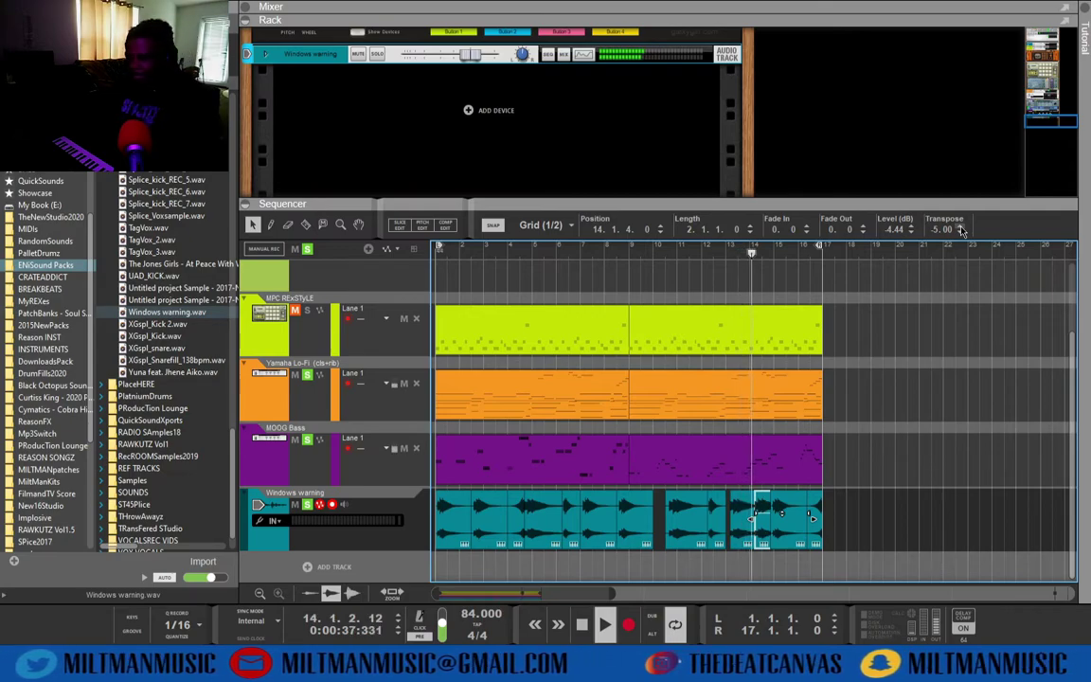
{"action": "key", "text": "space"}
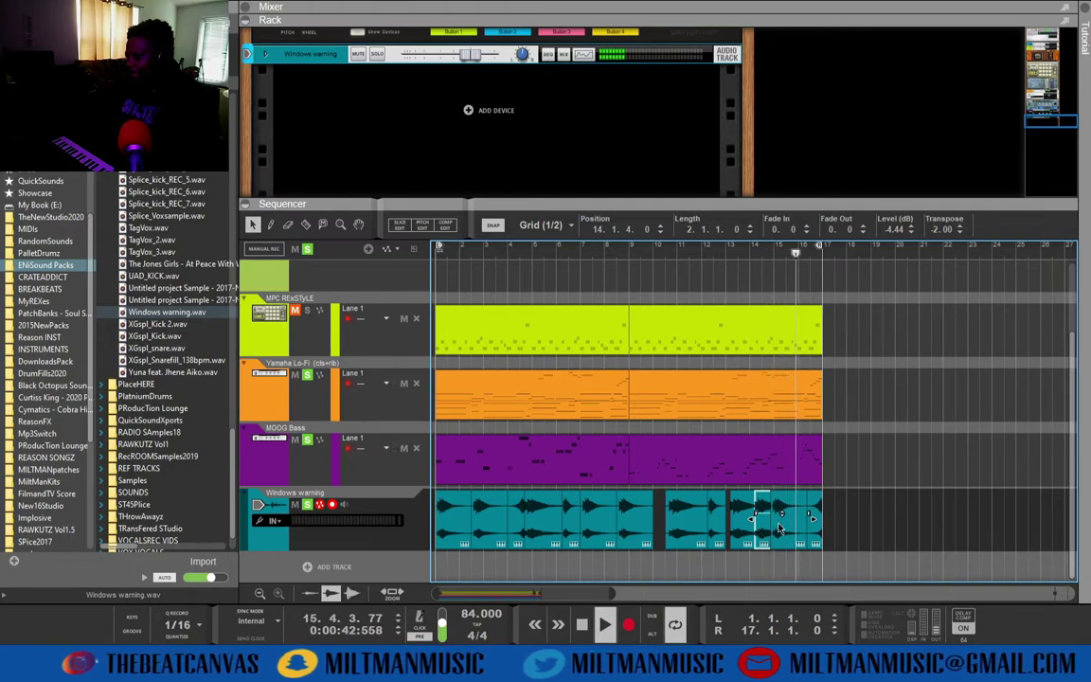
Trim the start of the clip at 14.4.2.120 on progressively finer grids so that it begins at 14.4.4.30
{"action": "scroll", "coordinate": [778, 529], "scroll_direction": "up", "scroll_amount": 5}
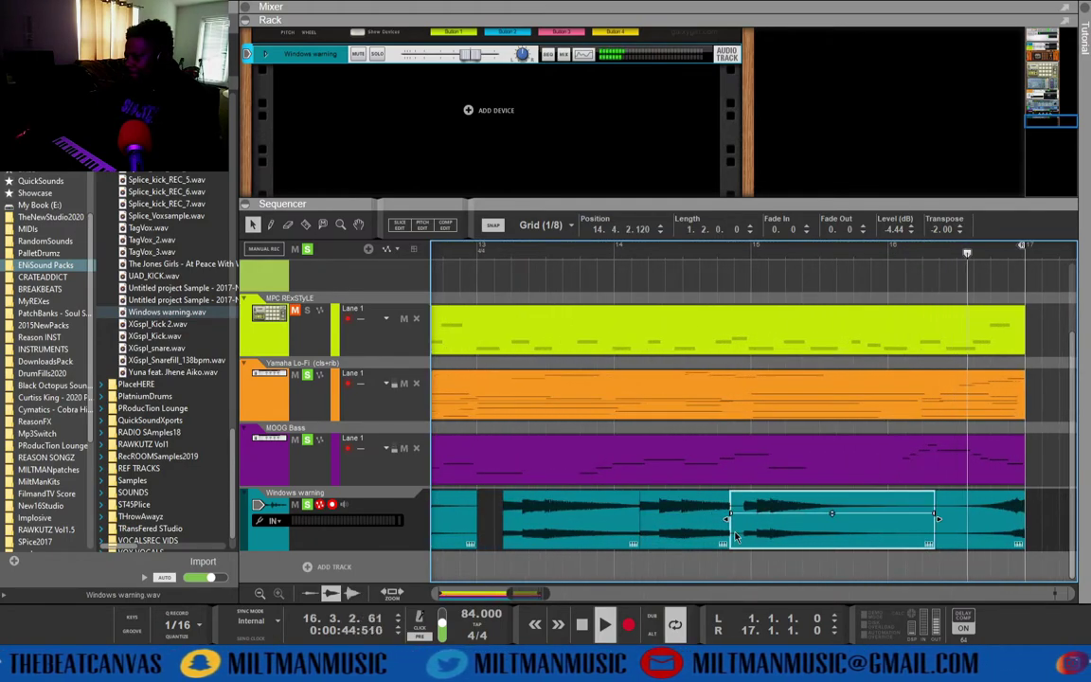
{"action": "left_click_drag", "start_coordinate": [729, 519], "coordinate": [739, 520]}
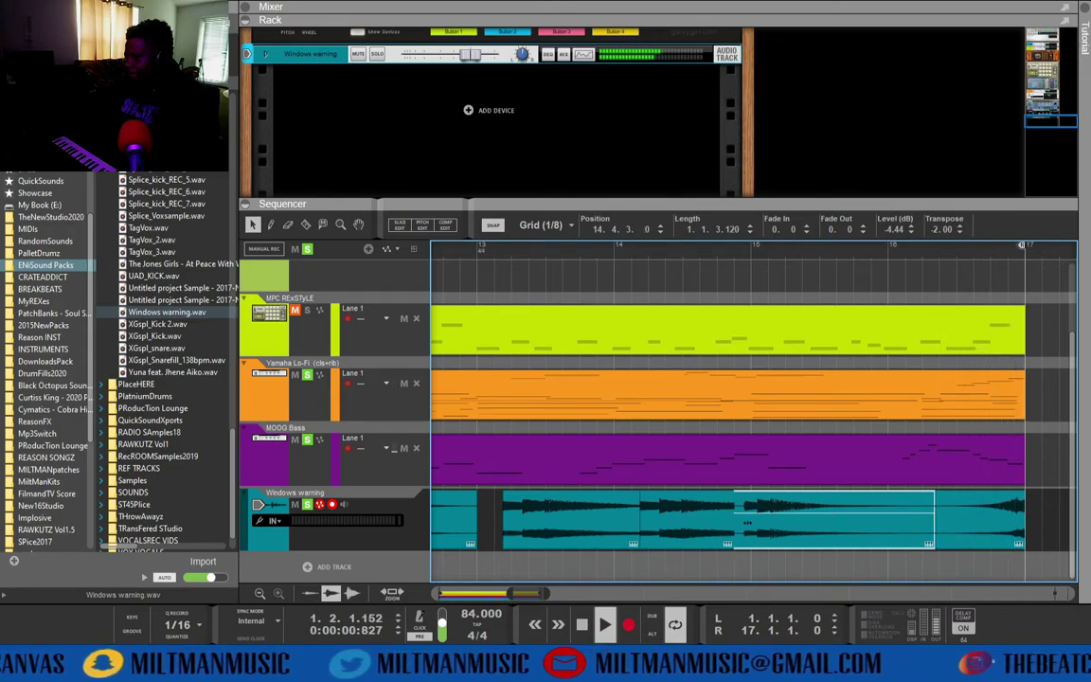
{"action": "scroll", "coordinate": [749, 528], "scroll_direction": "up", "scroll_amount": 3}
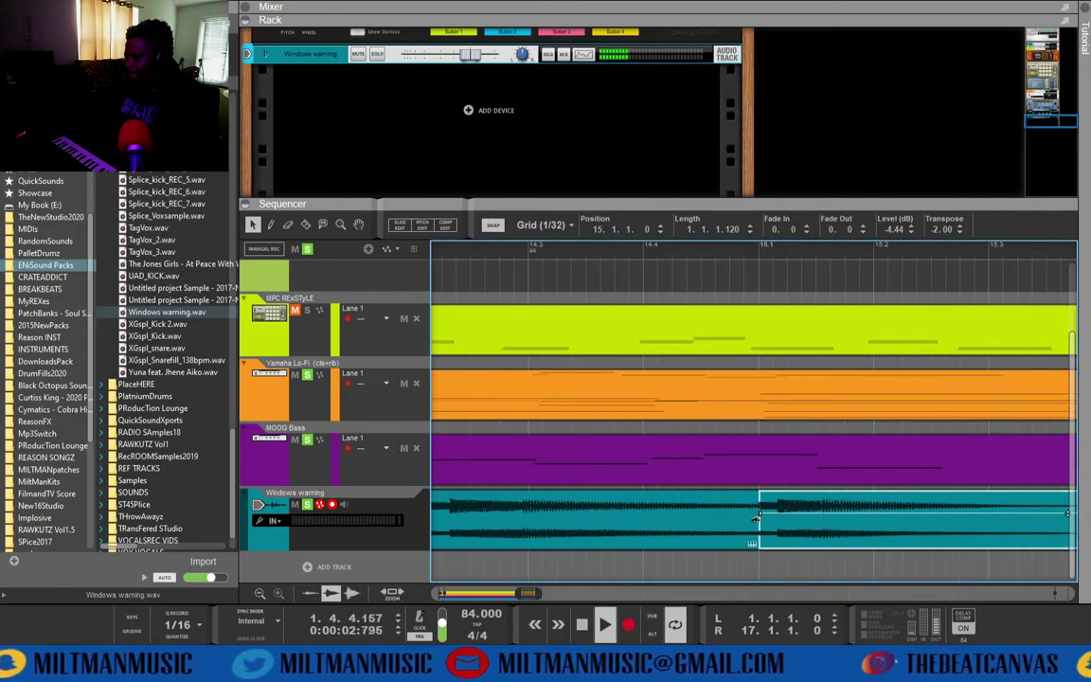
{"action": "left_click_drag", "start_coordinate": [756, 517], "coordinate": [717, 522]}
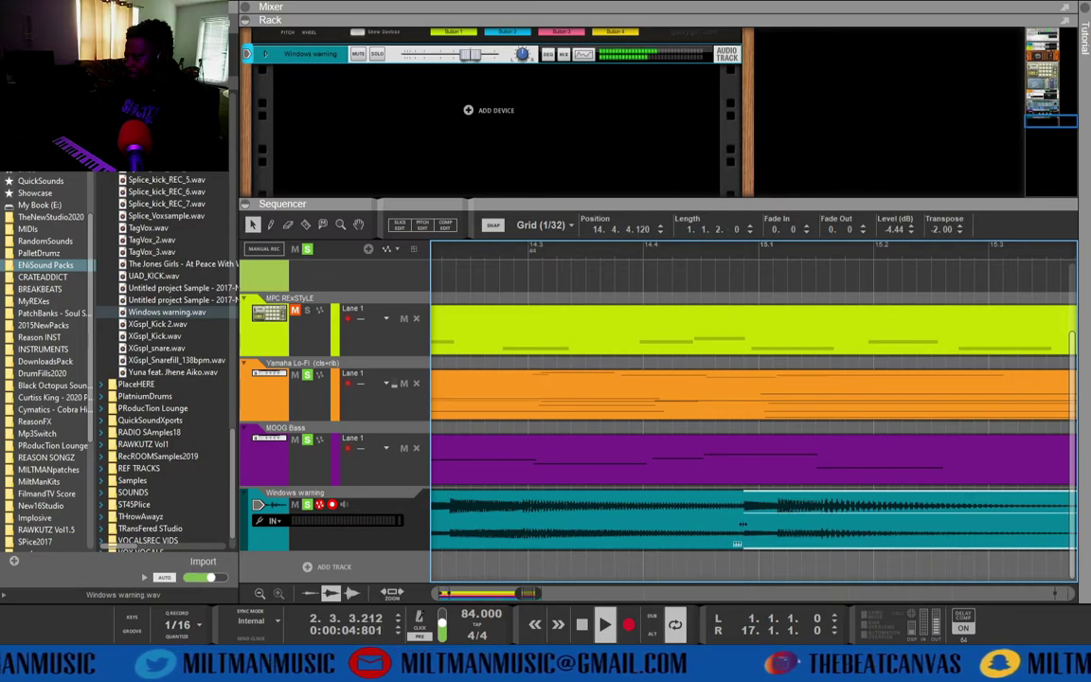
{"action": "scroll", "coordinate": [744, 527], "scroll_direction": "up", "scroll_amount": 3}
{"action": "left_click_drag", "start_coordinate": [743, 521], "coordinate": [739, 521]}
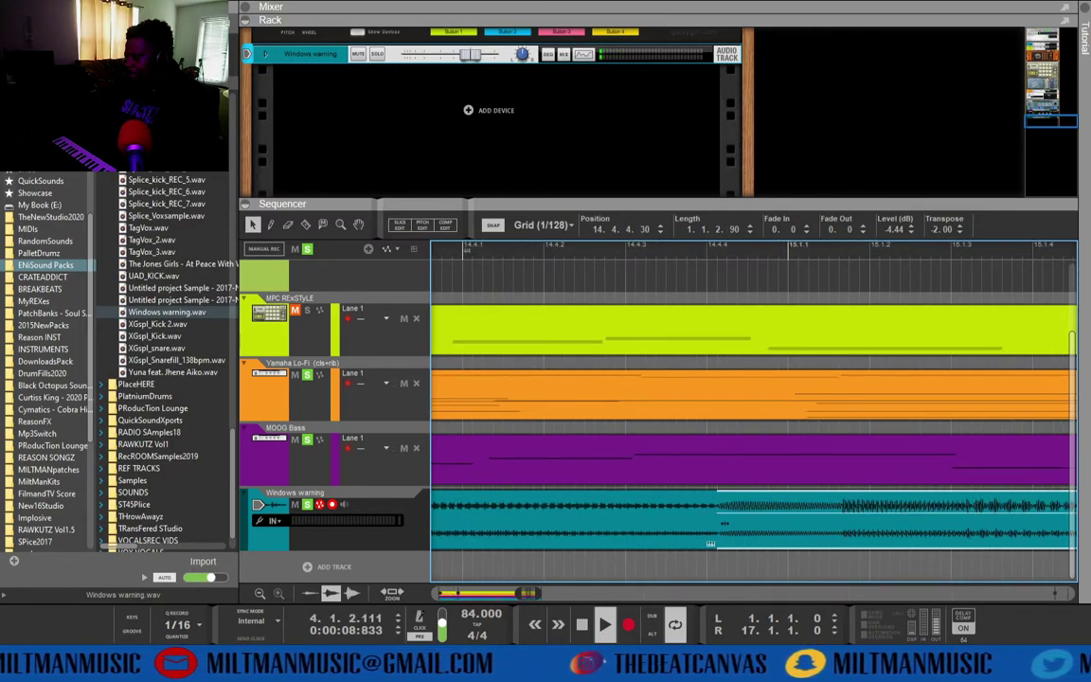
Trim the end of the clip at 14.1.4.0 to a length of 0.3.0.30 so it meets the following clip
{"action": "scroll", "coordinate": [804, 531], "scroll_direction": "down", "scroll_amount": 5}
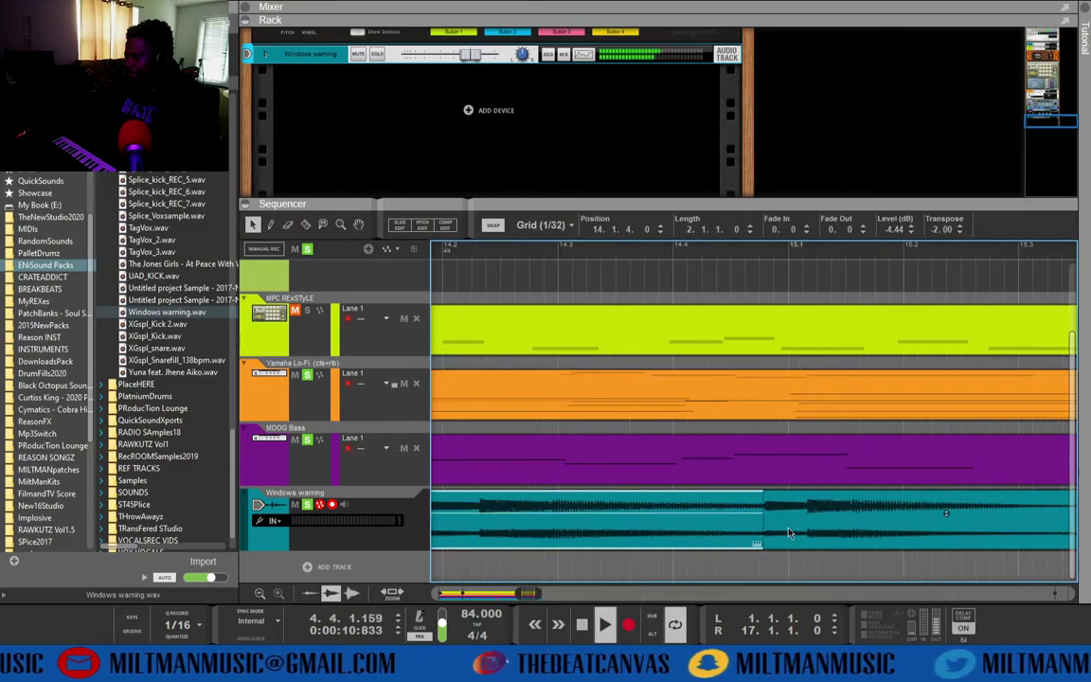
{"action": "scroll", "coordinate": [858, 526], "scroll_direction": "down", "scroll_amount": 1}
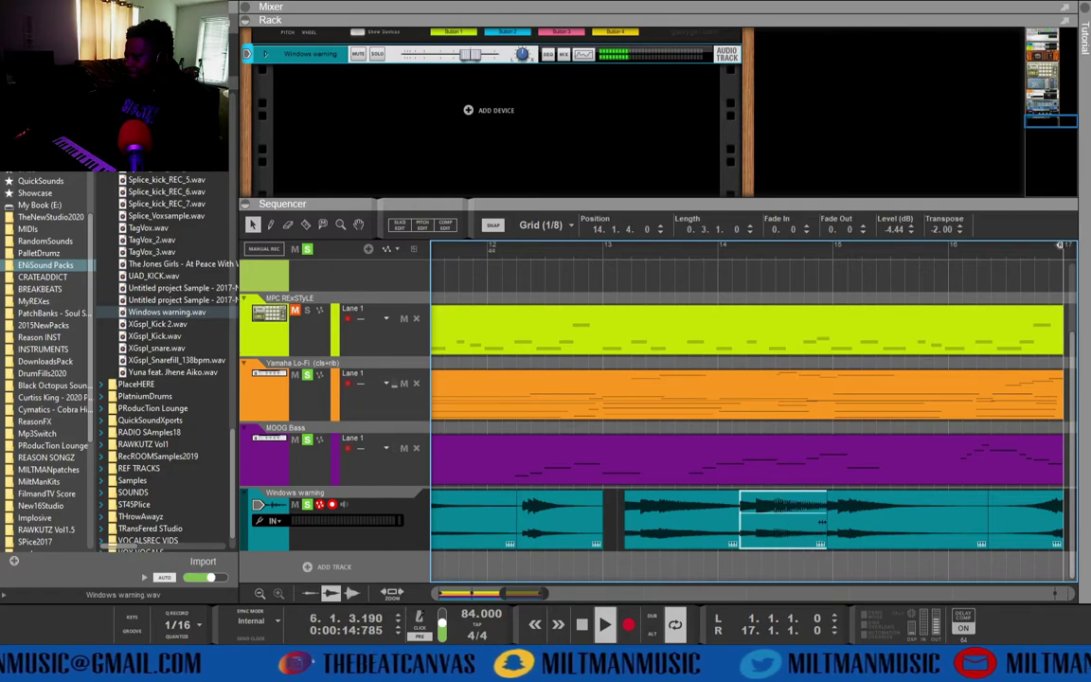
{"action": "scroll", "coordinate": [824, 529], "scroll_direction": "up", "scroll_amount": 6}
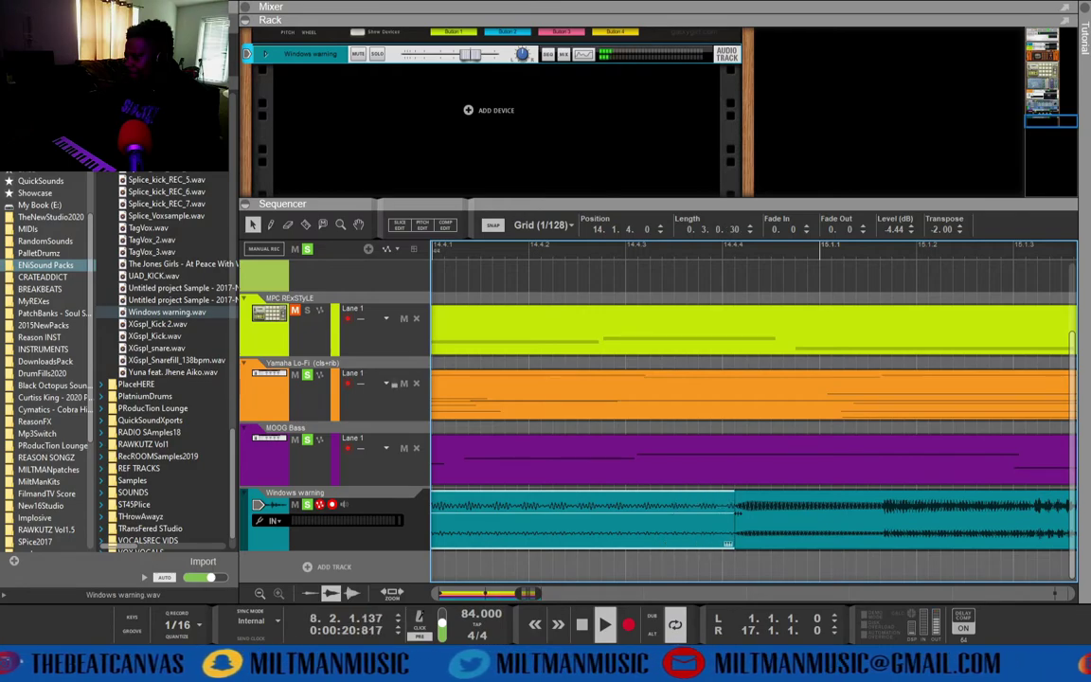
Give the clip at 14.1.4.0 a fade-out of 0.30 and the clip at 14.4.4.30 a fade-in of 1.90
{"action": "left_click", "coordinate": [736, 516]}
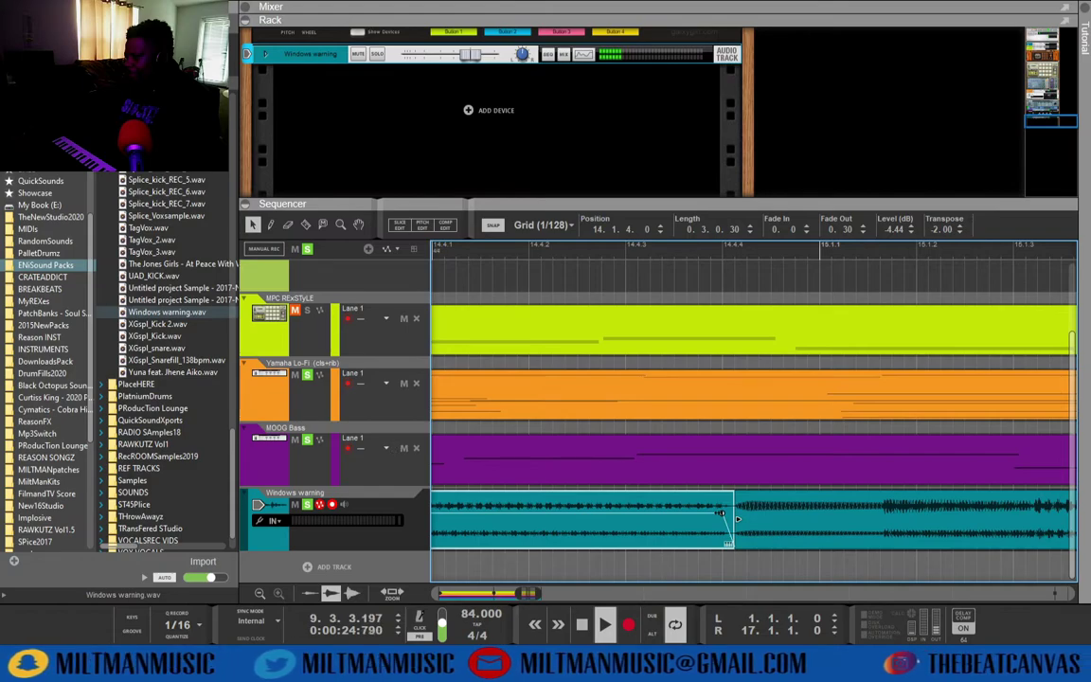
{"action": "left_click", "coordinate": [736, 516]}
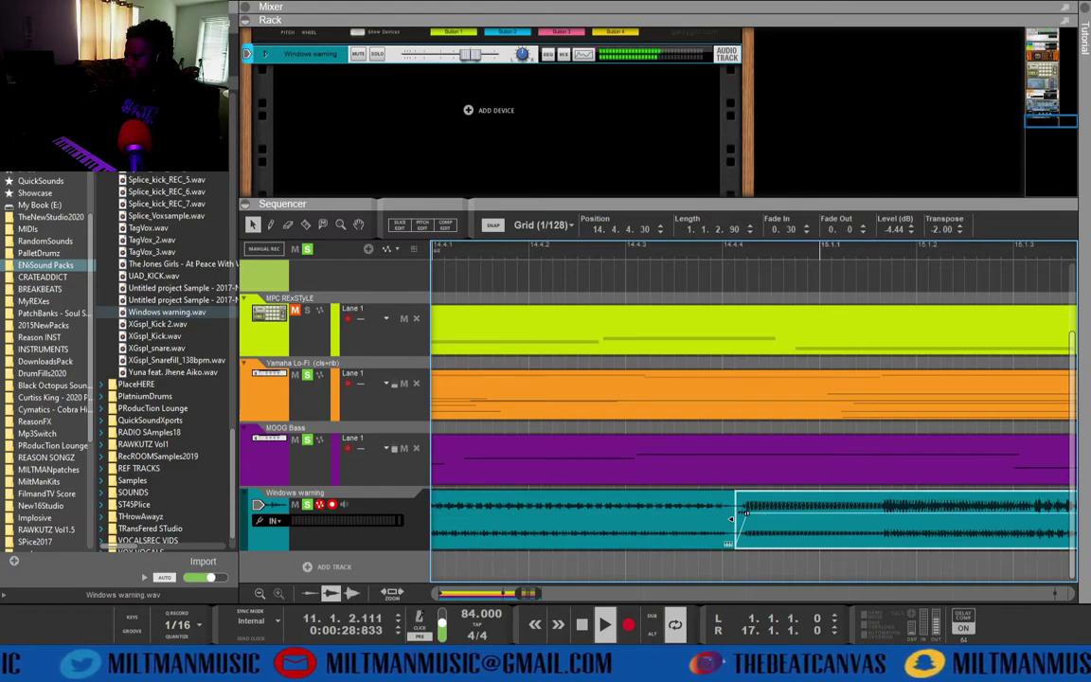
{"action": "left_click_drag", "start_coordinate": [784, 512], "coordinate": [844, 514]}
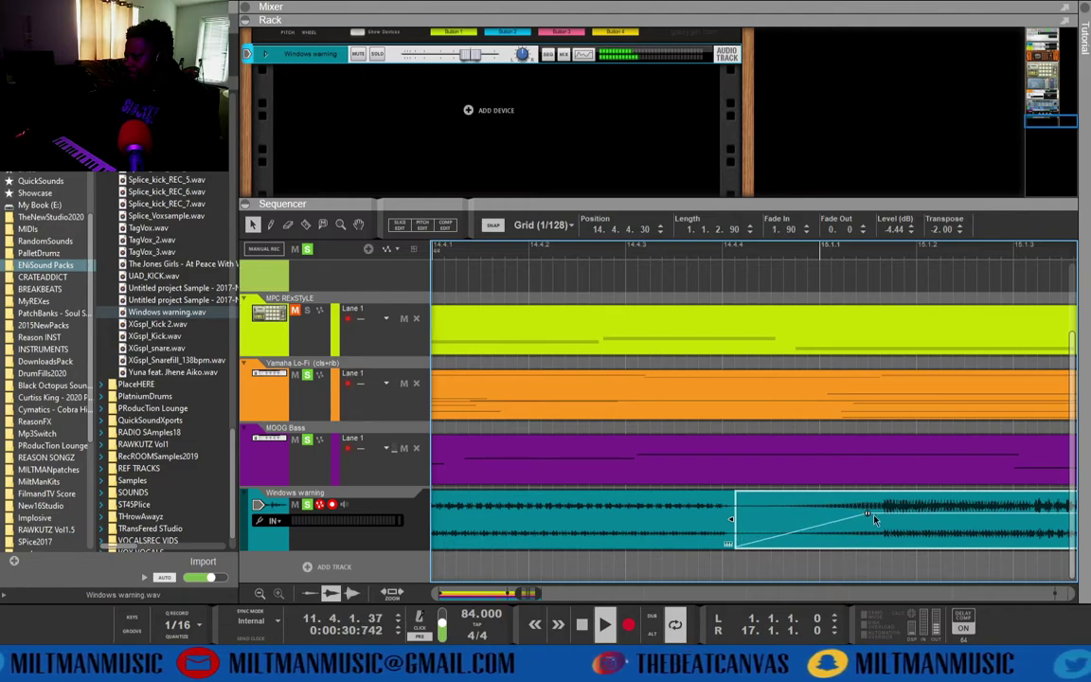
{"action": "scroll", "coordinate": [873, 519], "scroll_direction": "down", "scroll_amount": 5}
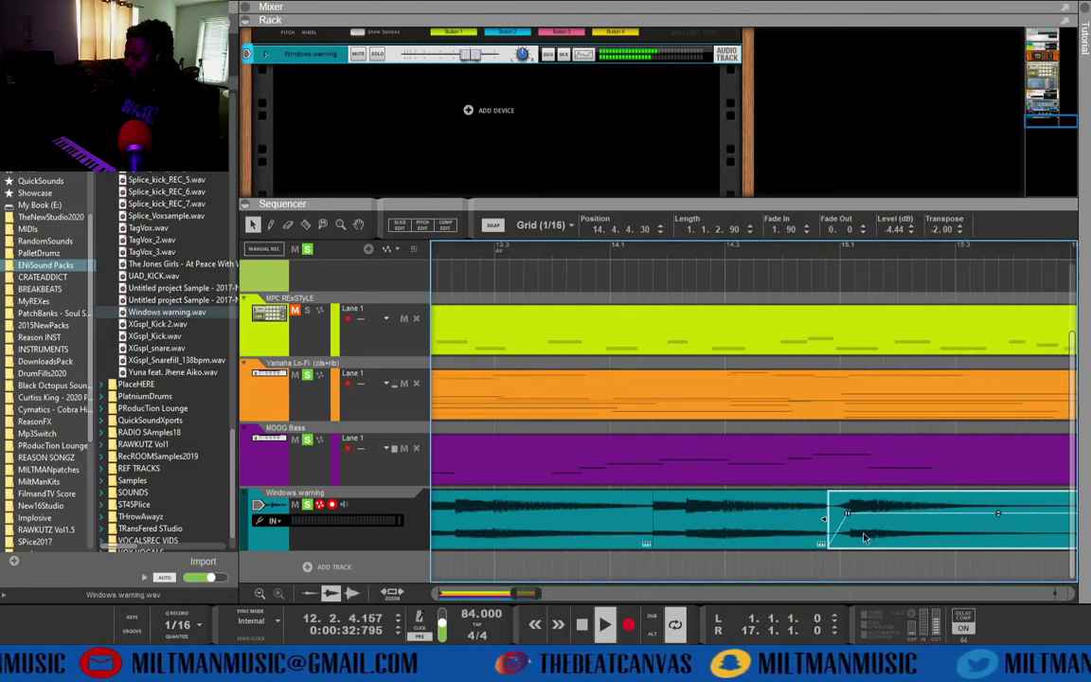
Refine the transition by setting the 14.1.4.0 clip's fade-out to 1.30 and the 14.4.4.30 clip's fade-in to 0.200
{"action": "left_click", "coordinate": [810, 519]}
{"action": "left_click_drag", "start_coordinate": [821, 513], "coordinate": [796, 515]}
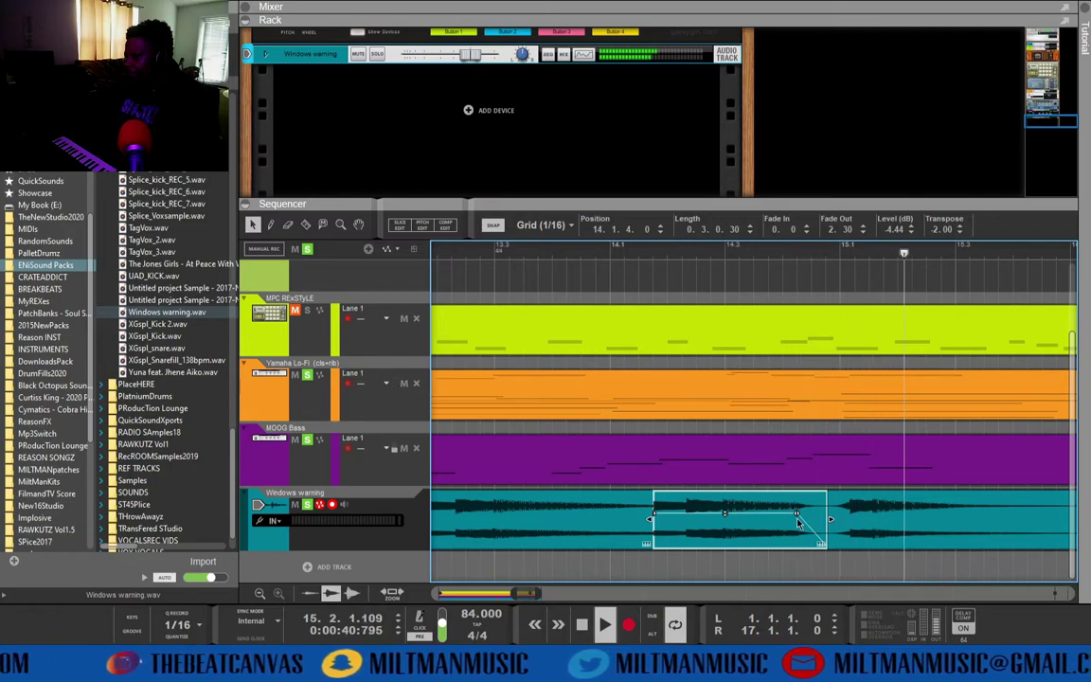
{"action": "left_click_drag", "start_coordinate": [798, 514], "coordinate": [821, 514]}
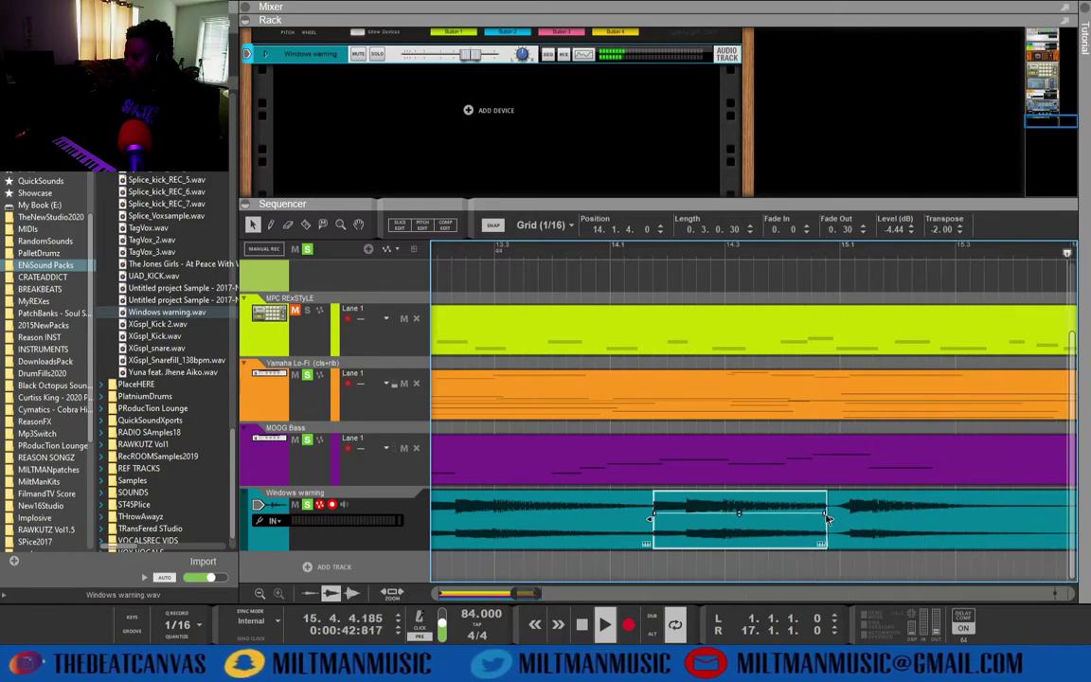
{"action": "left_click", "coordinate": [677, 254]}
{"action": "left_click", "coordinate": [910, 507]}
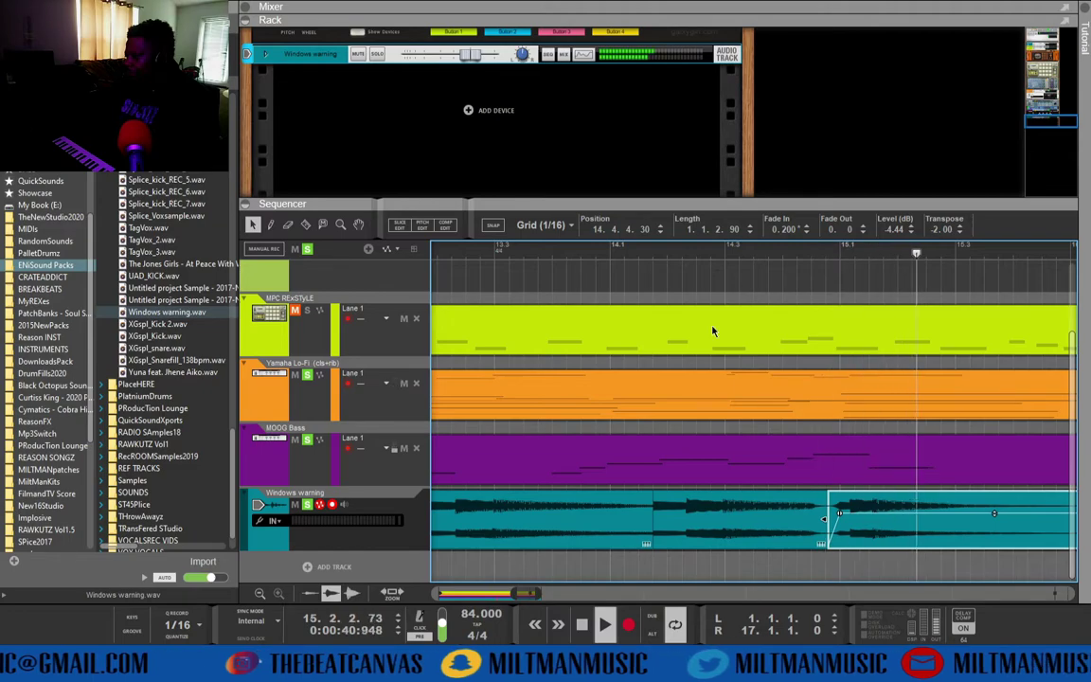
{"action": "key", "text": "space"}
Select all Windows warning clips and play the whole beat from bar 1 to check the arrangement
{"action": "scroll", "coordinate": [695, 490], "scroll_direction": "down", "scroll_amount": 5}
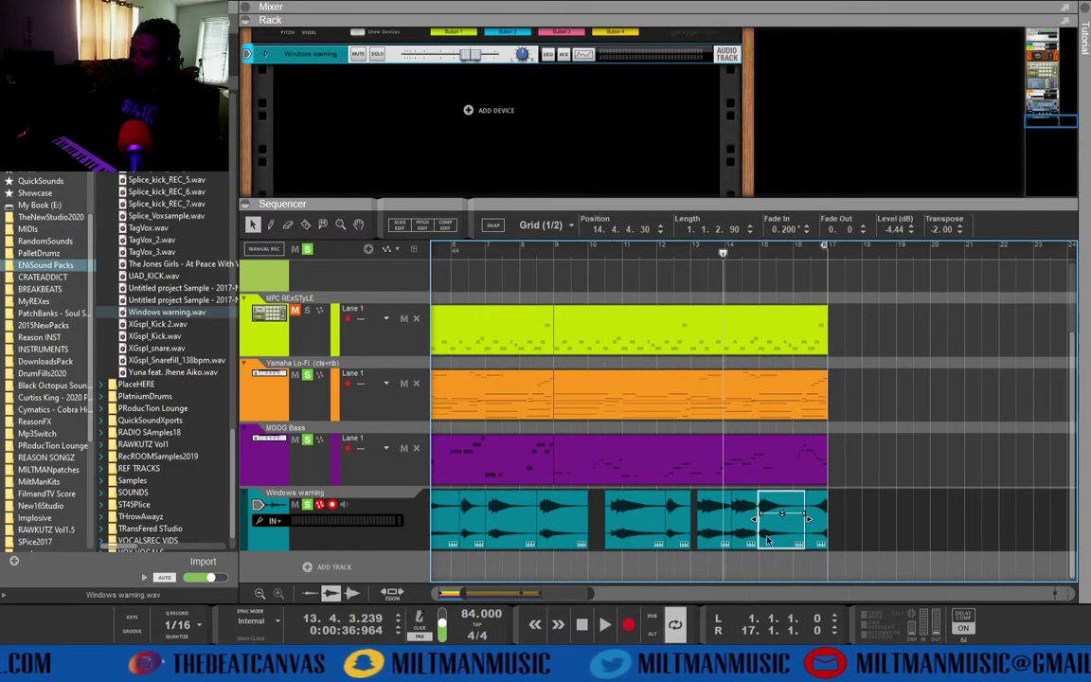
{"action": "left_click", "coordinate": [332, 520]}
{"action": "scroll", "coordinate": [331, 520], "scroll_direction": "down", "scroll_amount": 5}
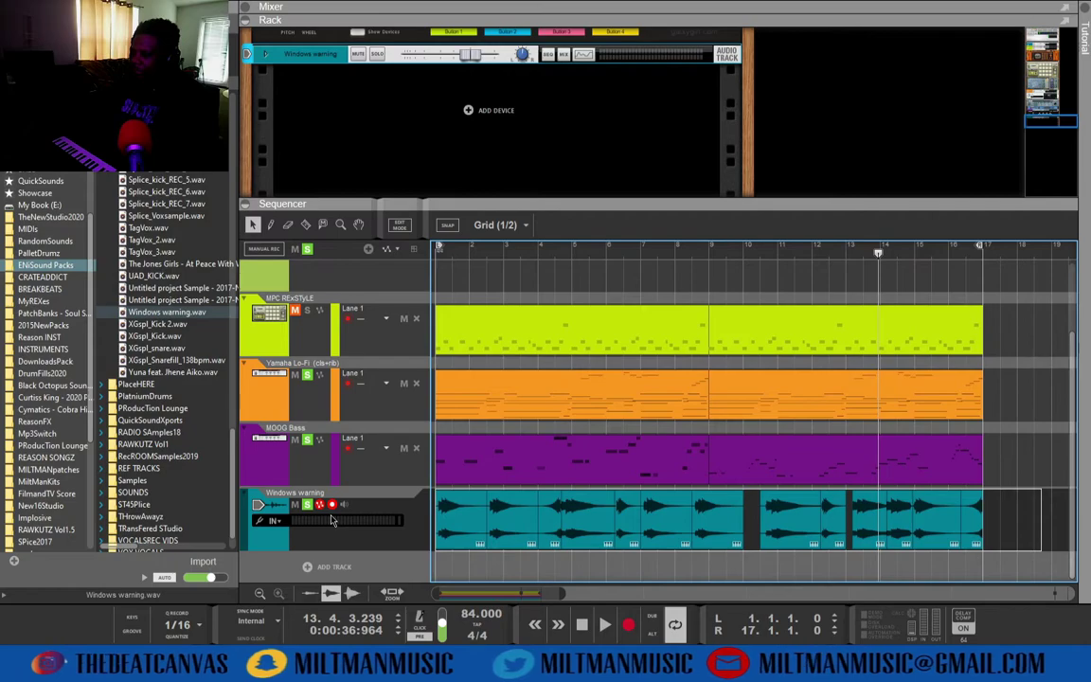
{"action": "left_click", "coordinate": [459, 535]}
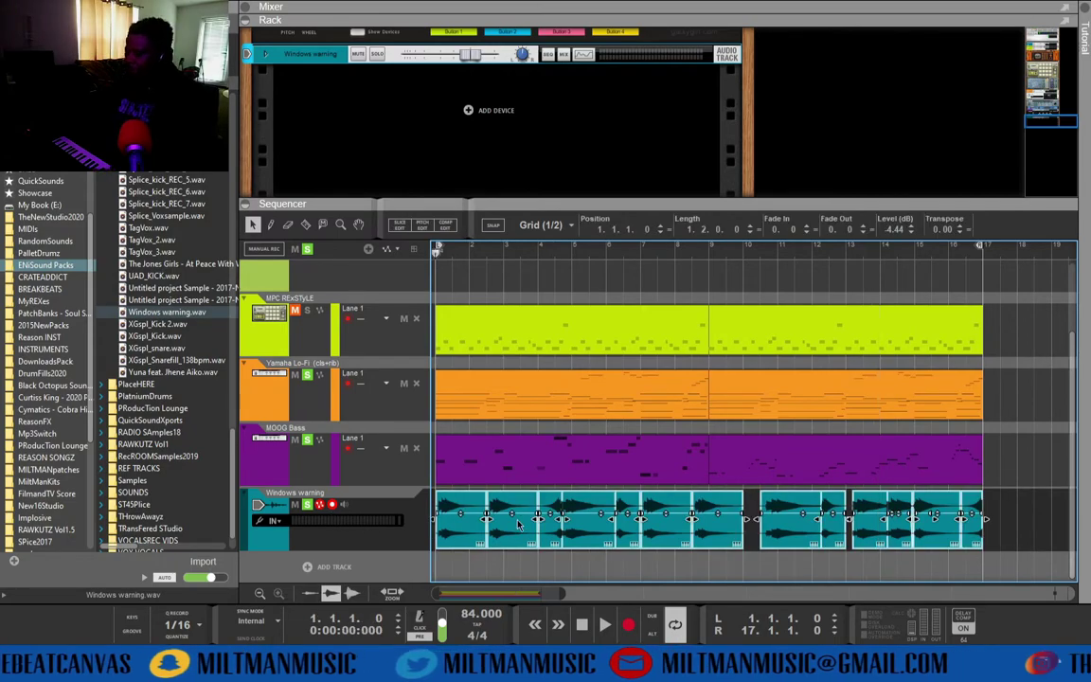
{"action": "key", "text": "space"}
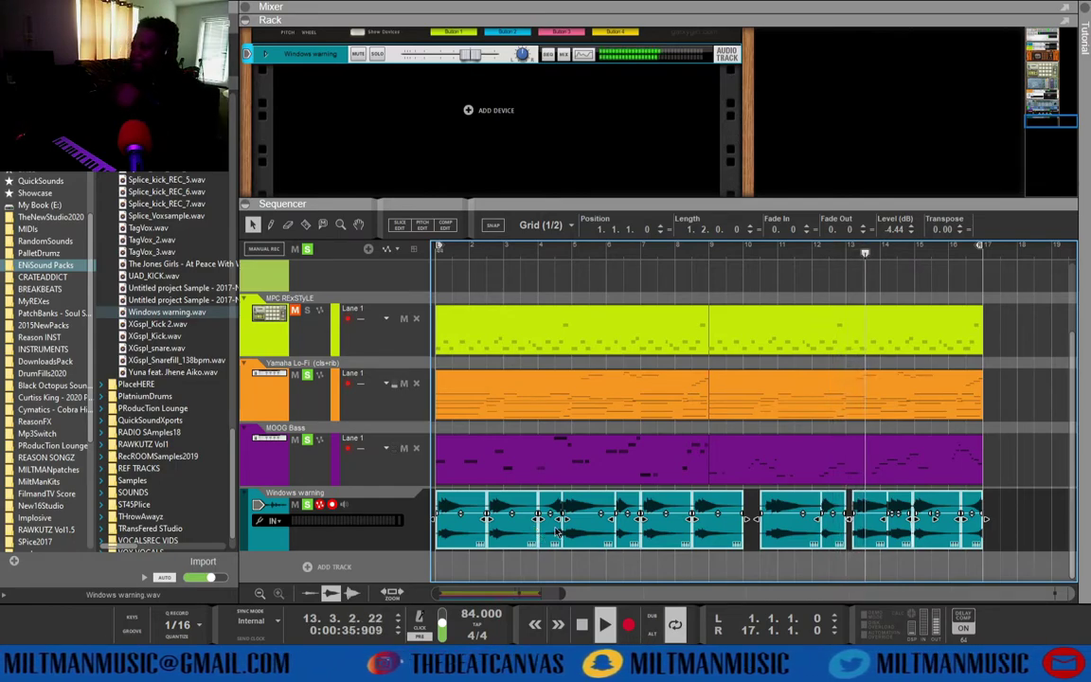
Trim the end of the clip at 13.1.4.0 to a length of 1.0.1.0
{"action": "left_click", "coordinate": [1011, 516]}
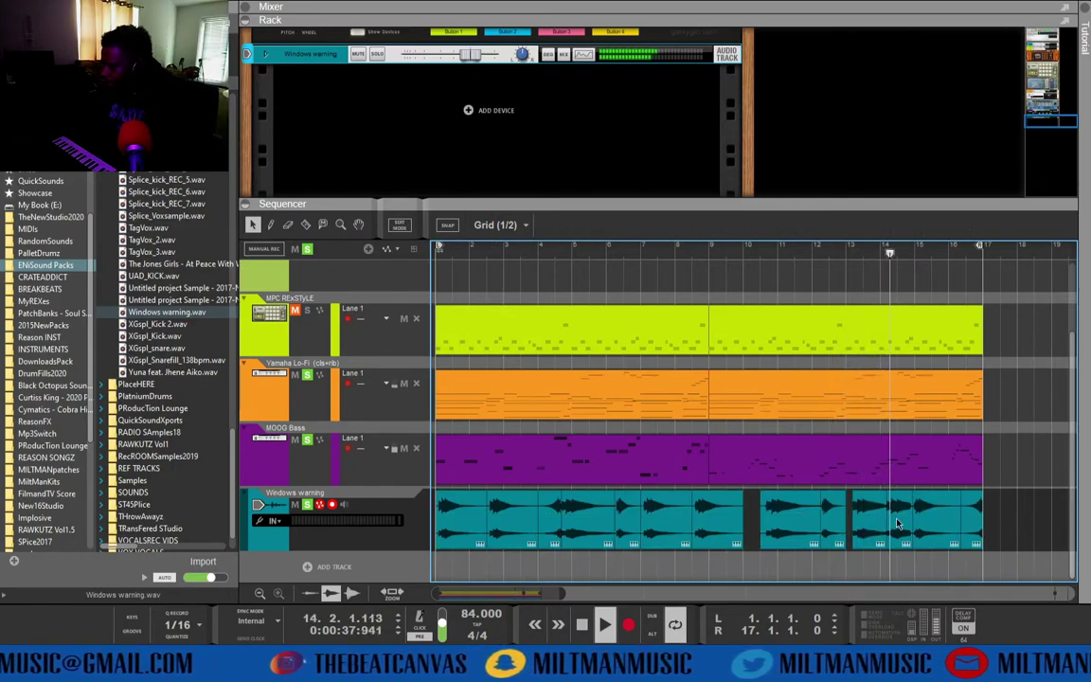
{"action": "scroll", "coordinate": [876, 519], "scroll_direction": "up", "scroll_amount": 2}
{"action": "scroll", "coordinate": [876, 519], "scroll_direction": "up", "scroll_amount": 2}
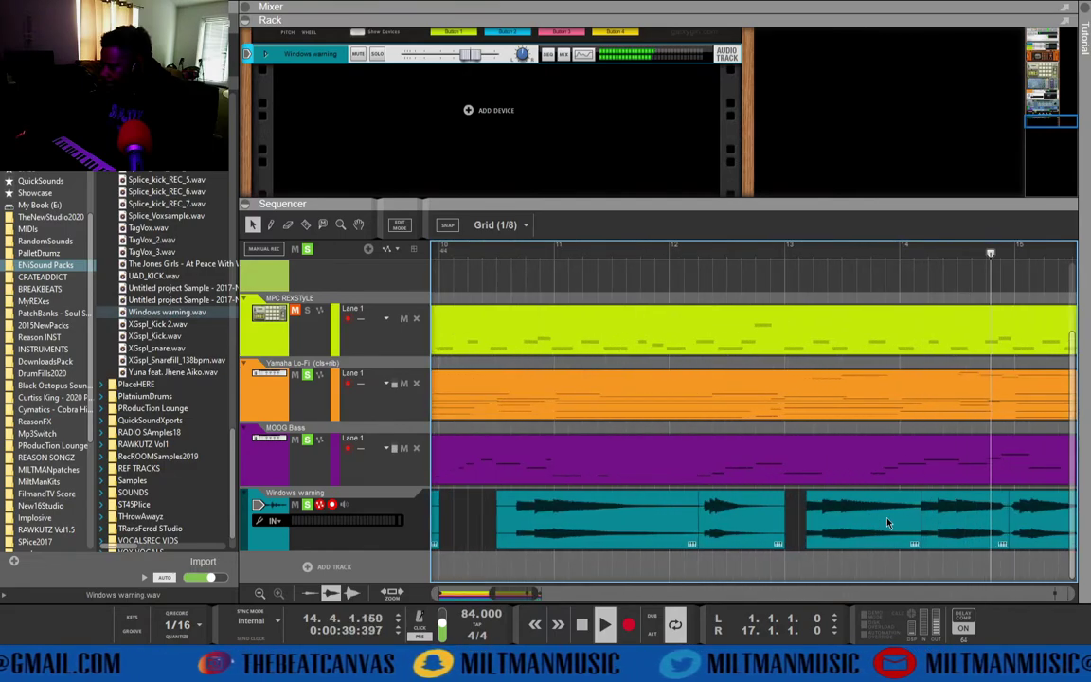
{"action": "left_click", "coordinate": [938, 517]}
{"action": "left_click", "coordinate": [823, 523]}
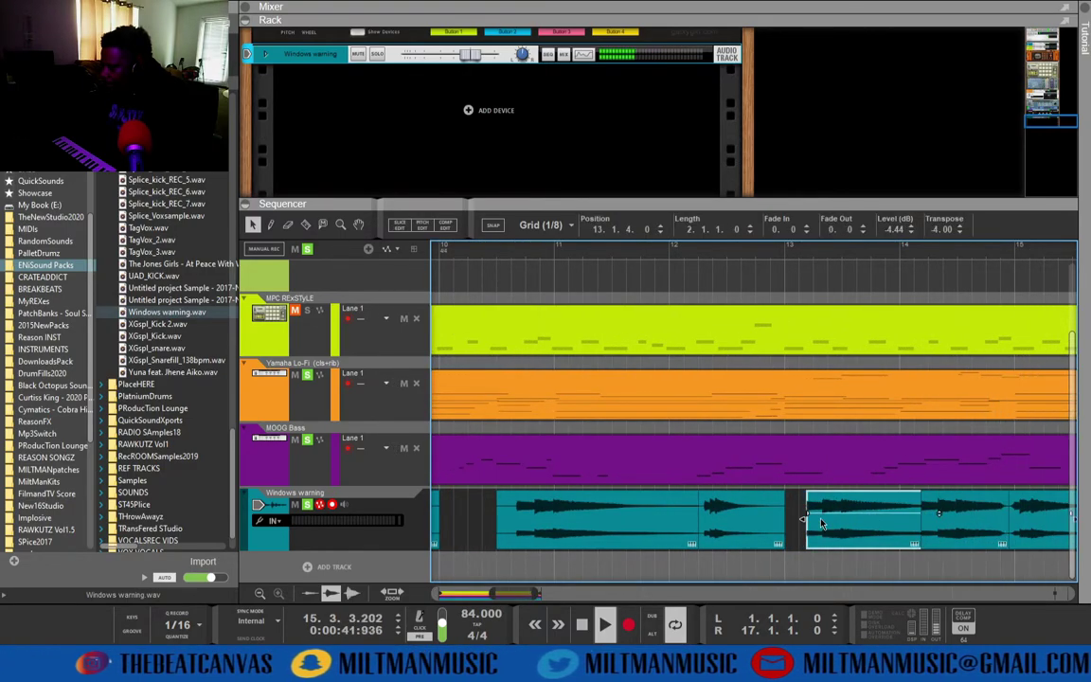
{"action": "left_click", "coordinate": [933, 523], "text": "shift"}
{"action": "left_click", "coordinate": [911, 532]}
{"action": "scroll", "coordinate": [1021, 531], "scroll_direction": "down", "scroll_amount": 2}
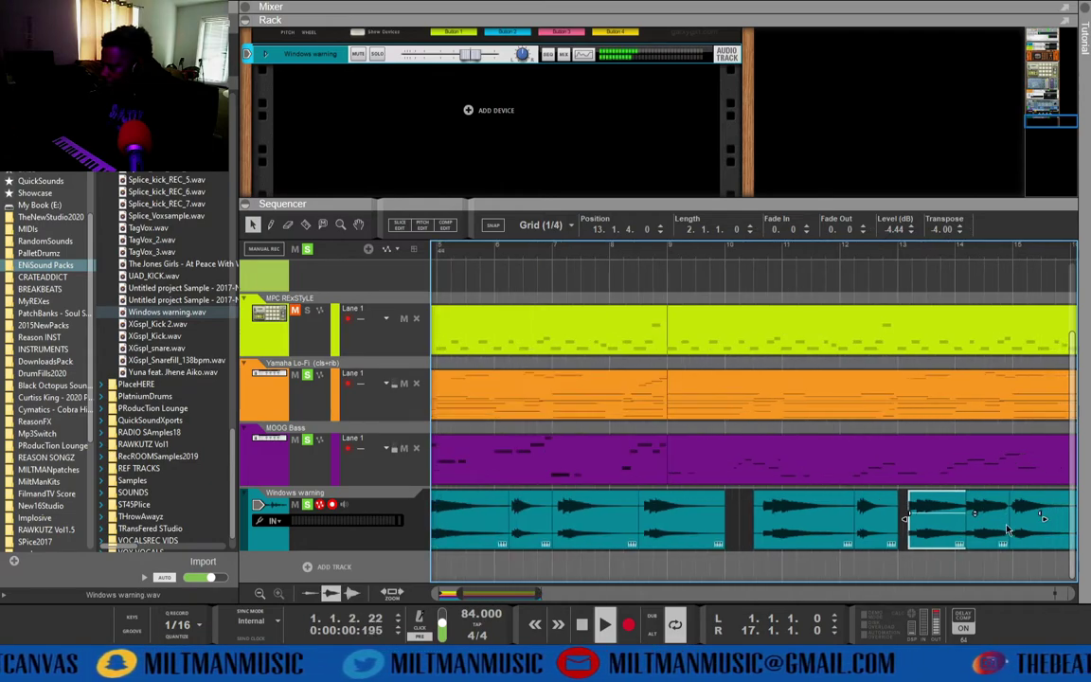
{"action": "left_click_drag", "start_coordinate": [956, 520], "coordinate": [970, 520]}
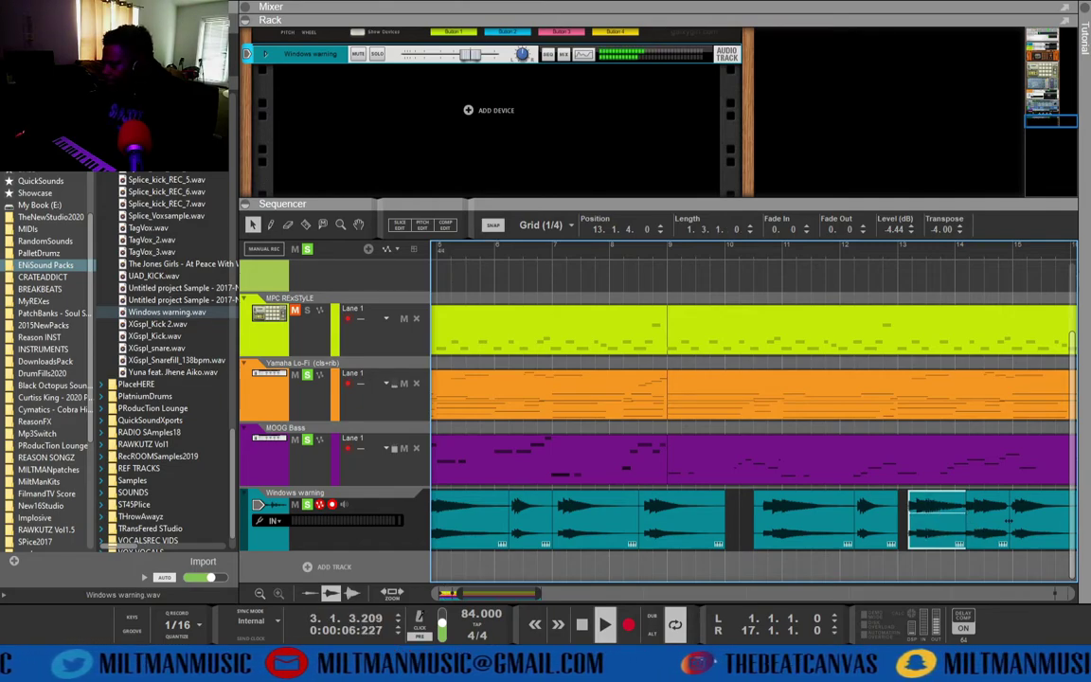
{"action": "left_click_drag", "start_coordinate": [965, 524], "coordinate": [953, 527]}
Give the clip at 13.1.4.0 a fade-out of 0.30 and the clip at 14.1.4.0 a fade-in of 0.90
{"action": "scroll", "coordinate": [966, 524], "scroll_direction": "up", "scroll_amount": 5}
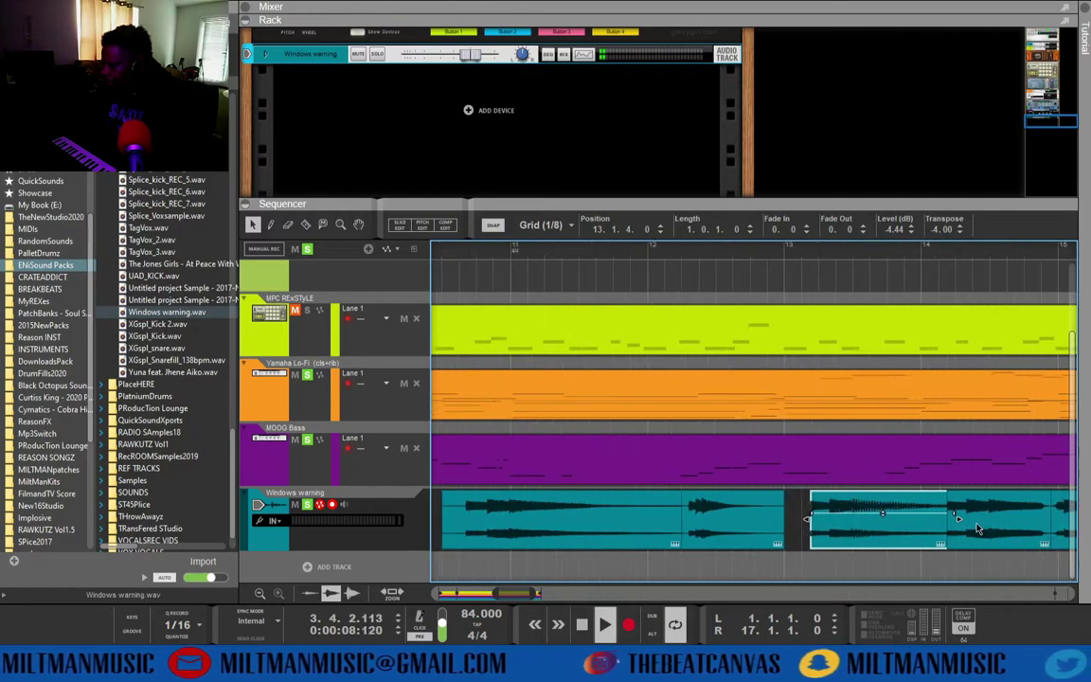
{"action": "left_click_drag", "start_coordinate": [966, 517], "coordinate": [918, 521]}
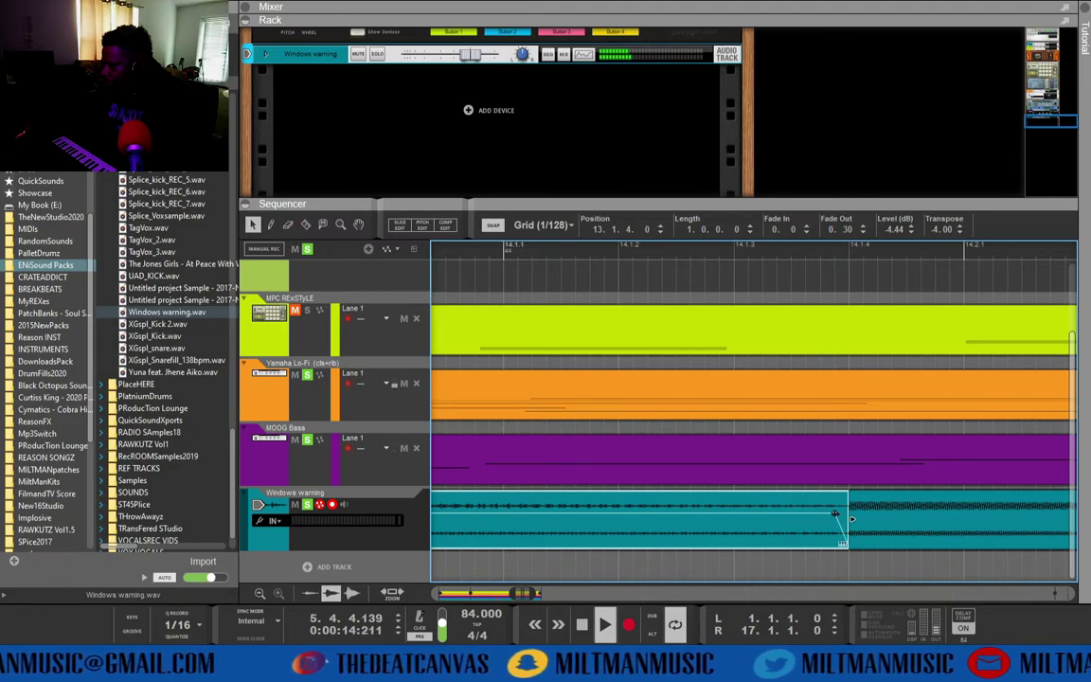
{"action": "left_click", "coordinate": [854, 517]}
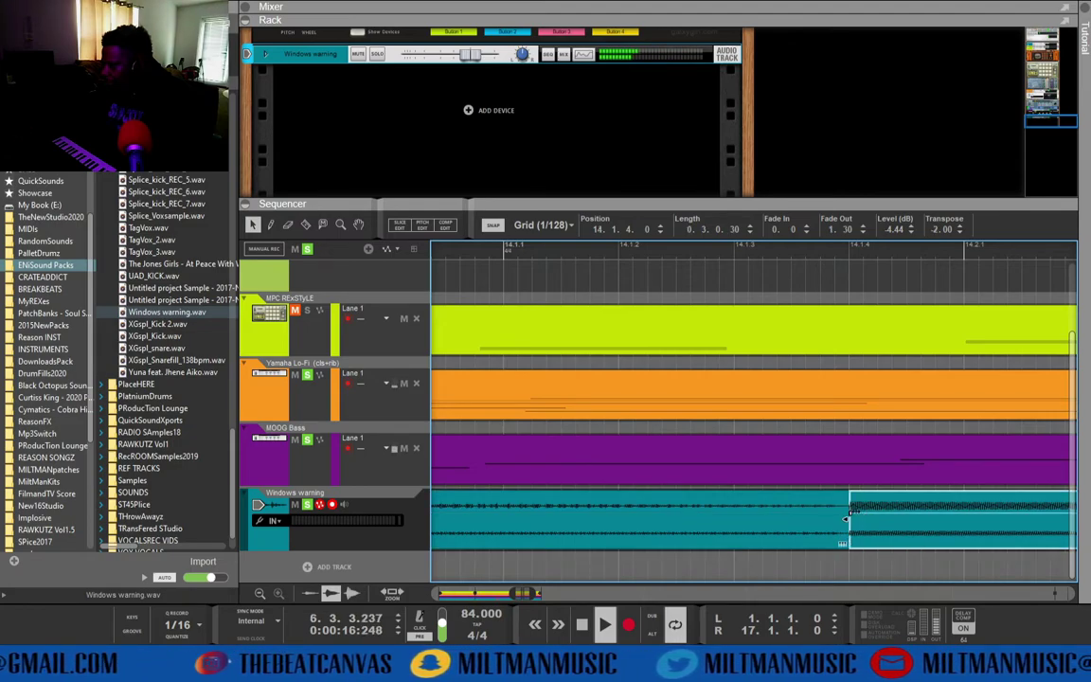
{"action": "scroll", "coordinate": [892, 511], "scroll_direction": "down", "scroll_amount": 15}
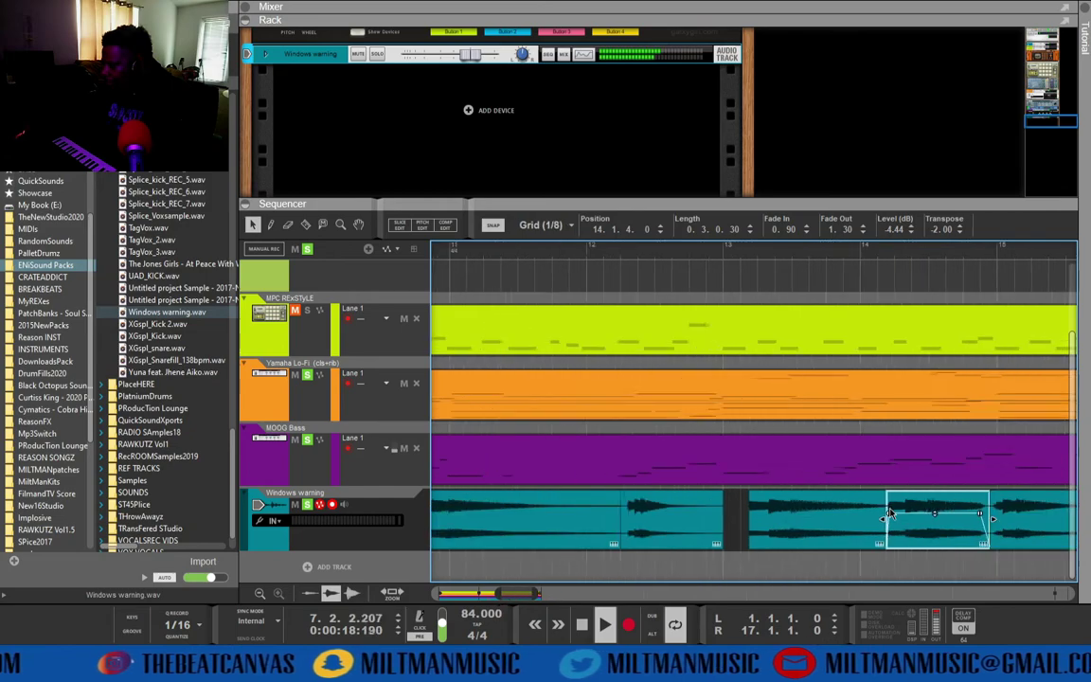
Move the last Windows warning clip to 16.2.2.120, ending at bar 17, and give it a fade-out of 0.30
{"action": "left_click", "coordinate": [955, 520]}
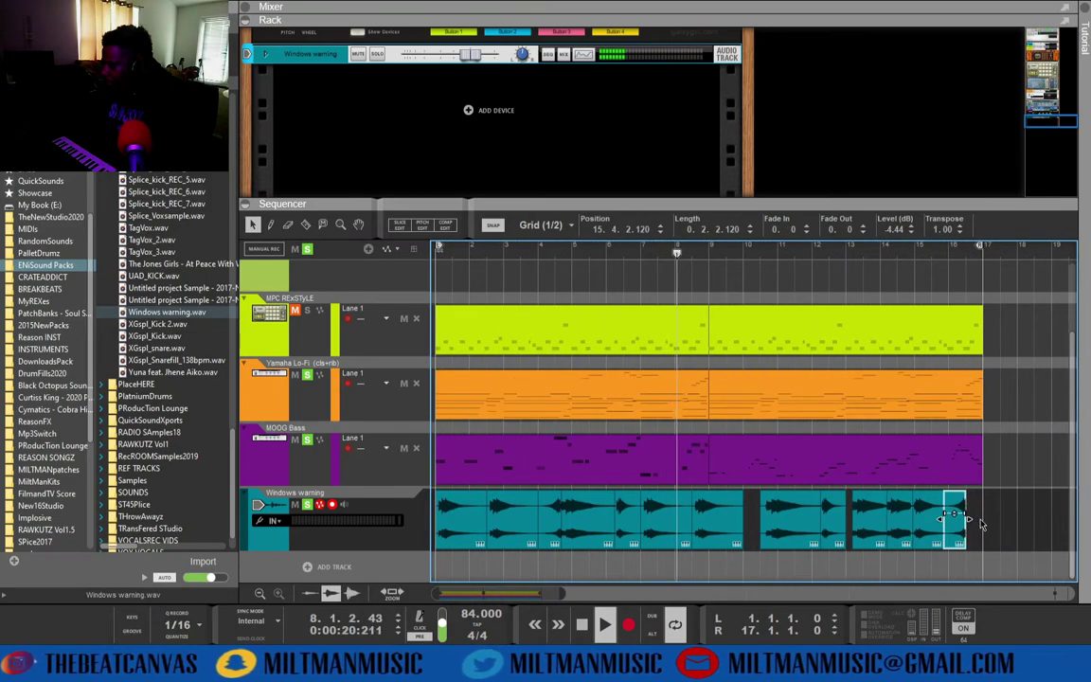
{"action": "left_click_drag", "start_coordinate": [982, 524], "coordinate": [978, 519]}
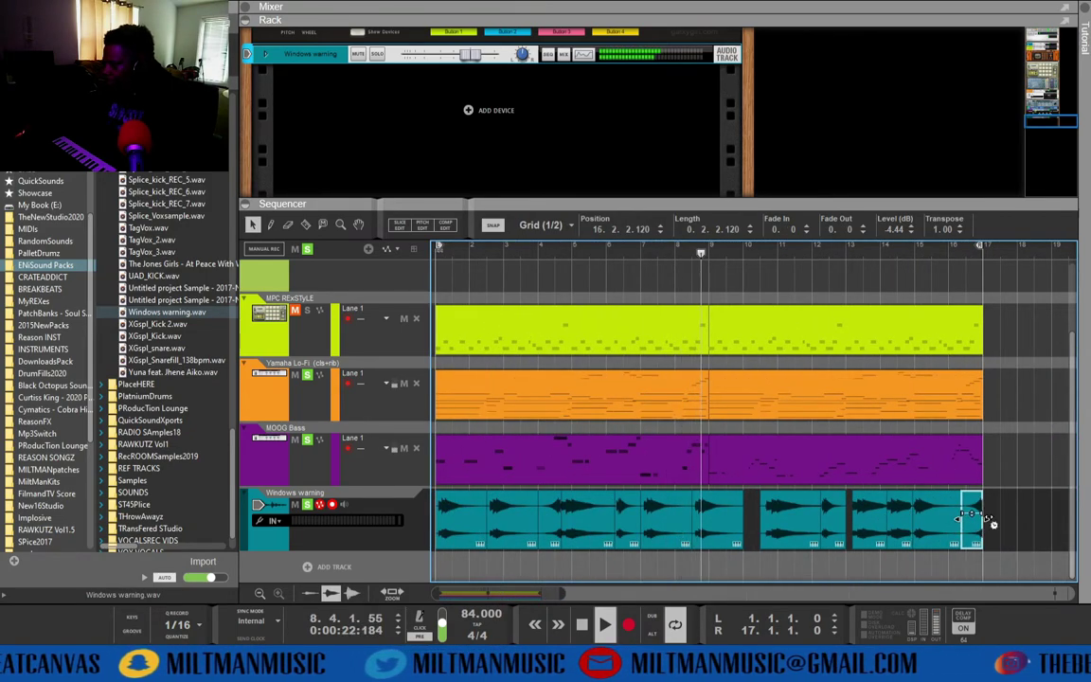
{"action": "scroll", "coordinate": [974, 514], "scroll_direction": "up", "scroll_amount": 8}
{"action": "scroll", "coordinate": [947, 519], "scroll_direction": "up", "scroll_amount": 5}
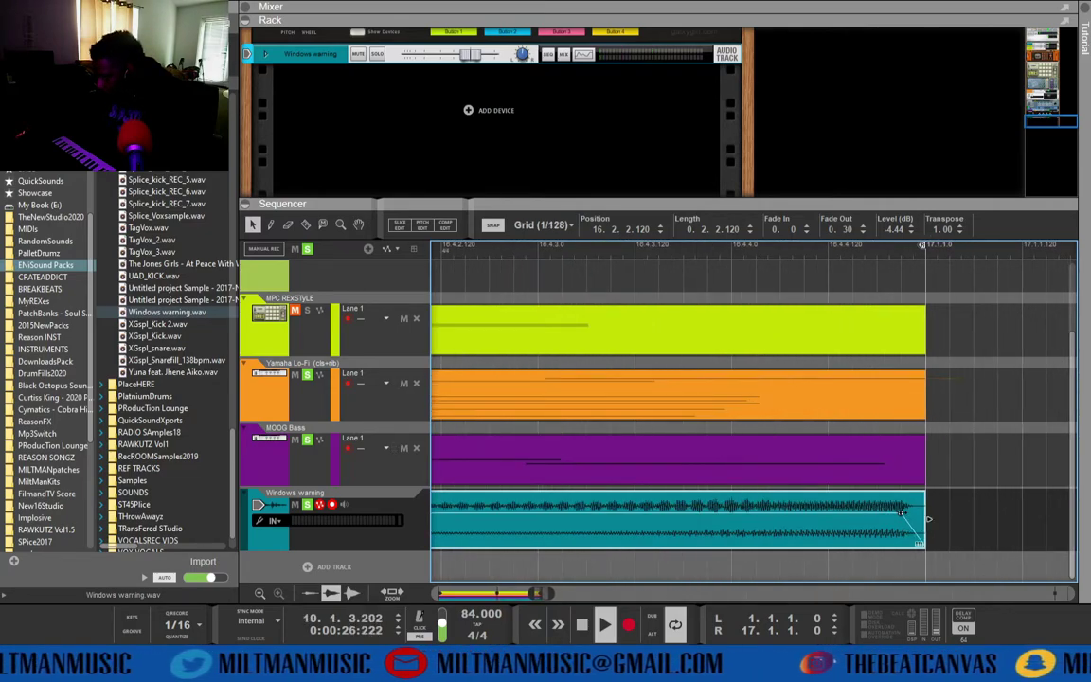
{"action": "scroll", "coordinate": [865, 516], "scroll_direction": "down", "scroll_amount": 12}
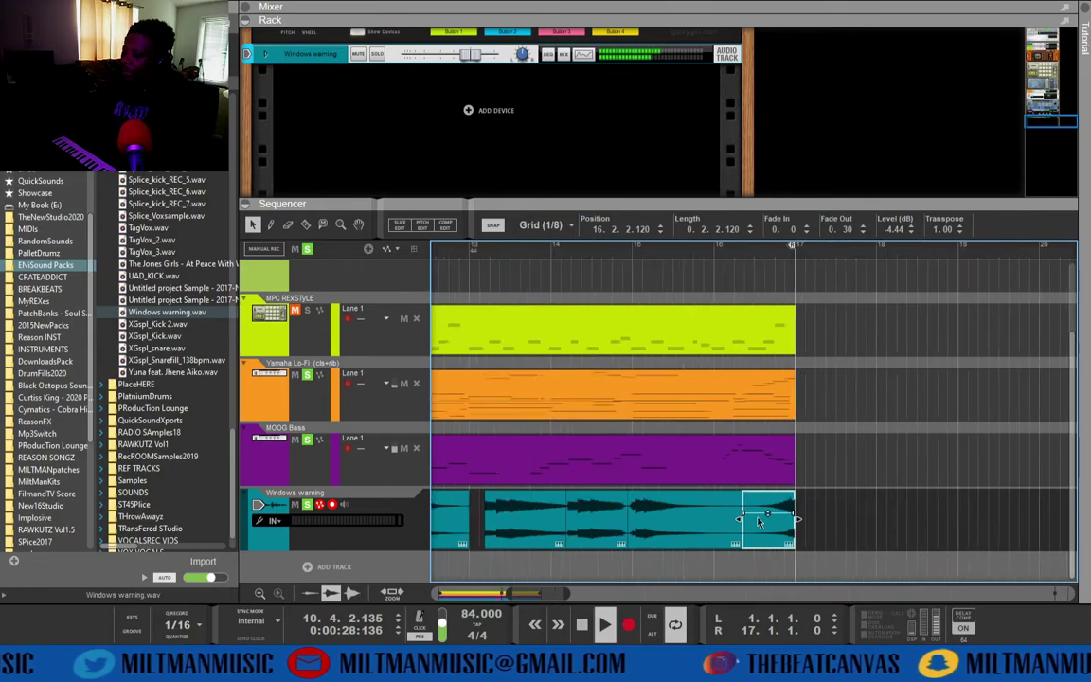
{"action": "scroll", "coordinate": [706, 519], "scroll_direction": "down", "scroll_amount": 3}
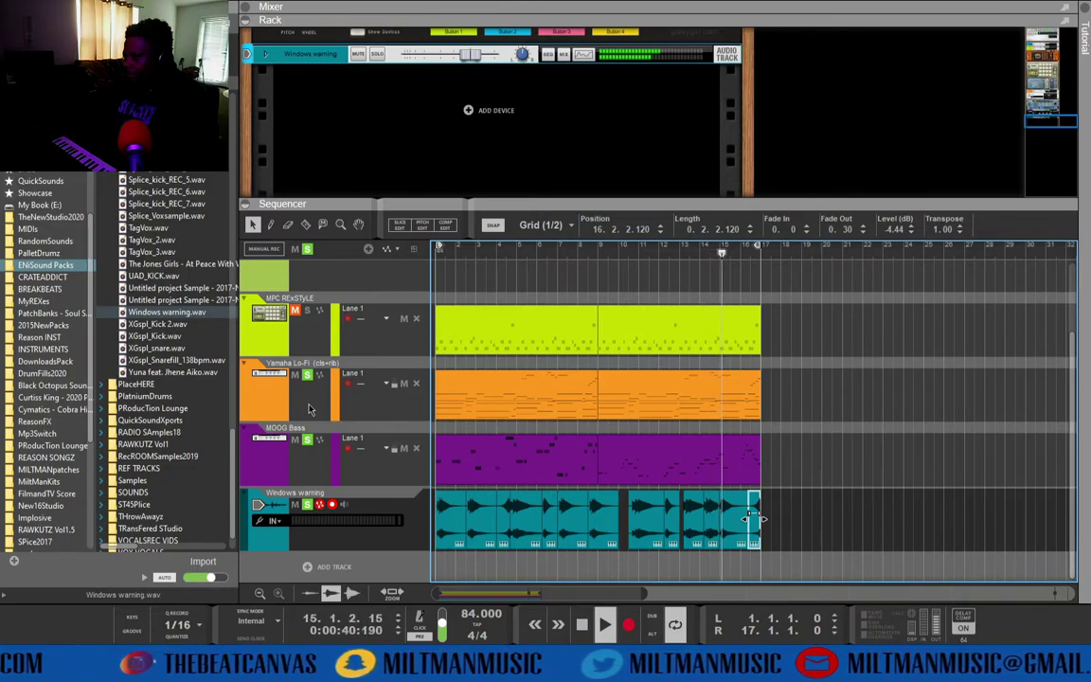
{"action": "left_click", "coordinate": [778, 521]}
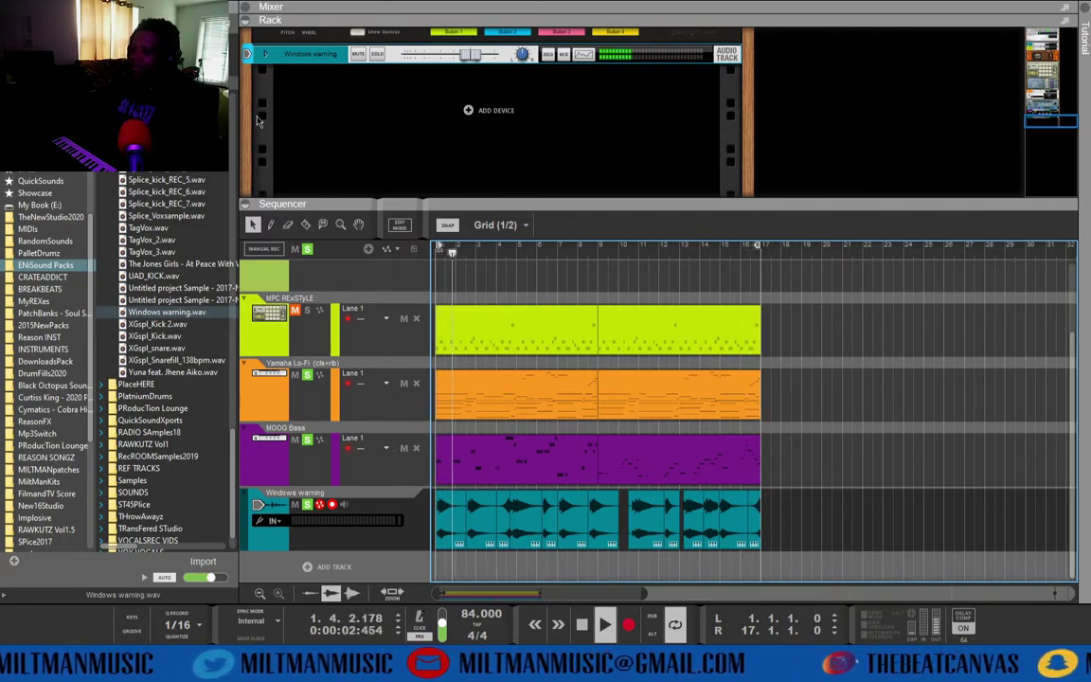
Unfold the Windows warning audio track device and add Native Instruments Guitar Rig 5 as its insert effect
{"action": "scroll", "coordinate": [305, 110], "scroll_direction": "up", "scroll_amount": 3}
{"action": "scroll", "coordinate": [350, 135], "scroll_direction": "down", "scroll_amount": 2}
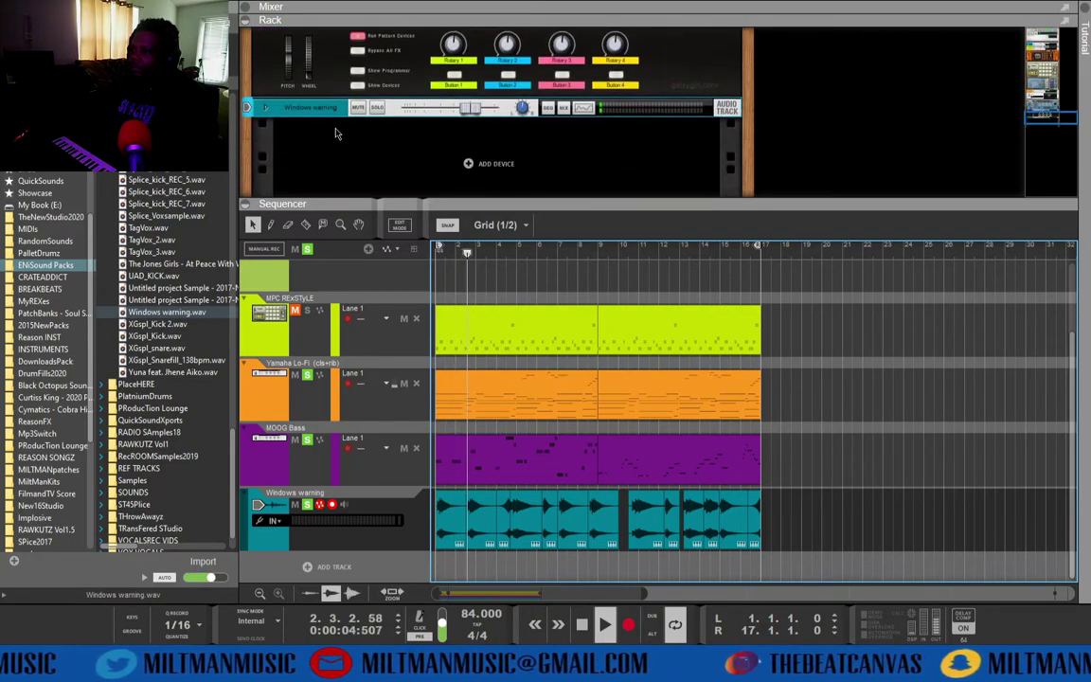
{"action": "left_click", "coordinate": [284, 136]}
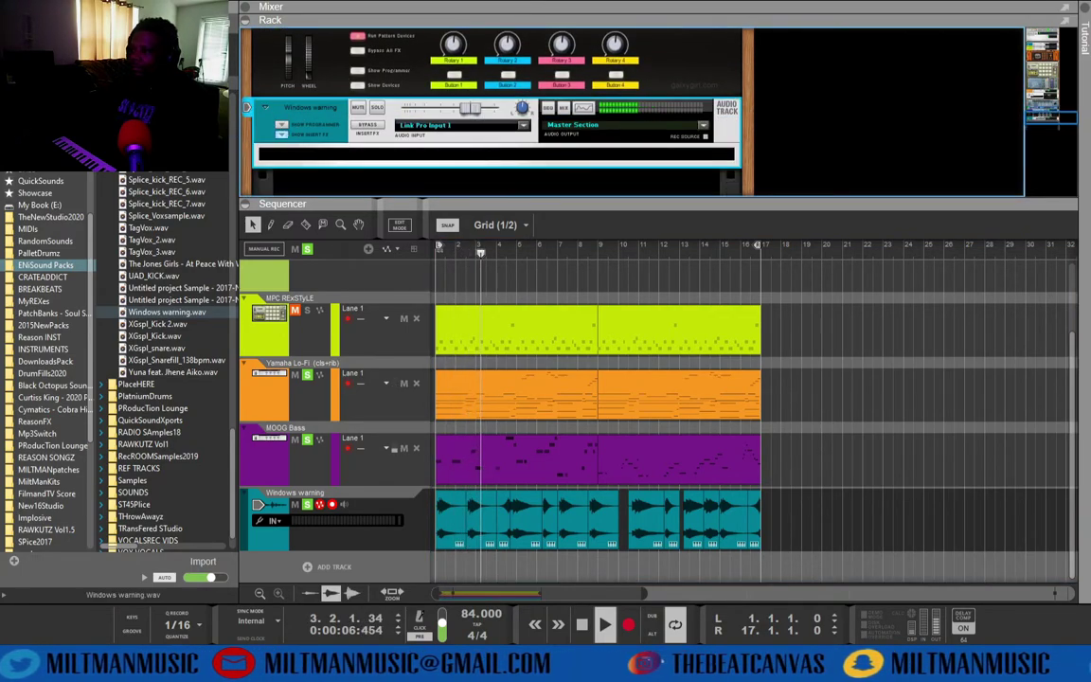
{"action": "scroll", "coordinate": [44, 360], "scroll_direction": "up", "scroll_amount": 6}
{"action": "left_click", "coordinate": [45, 185]}
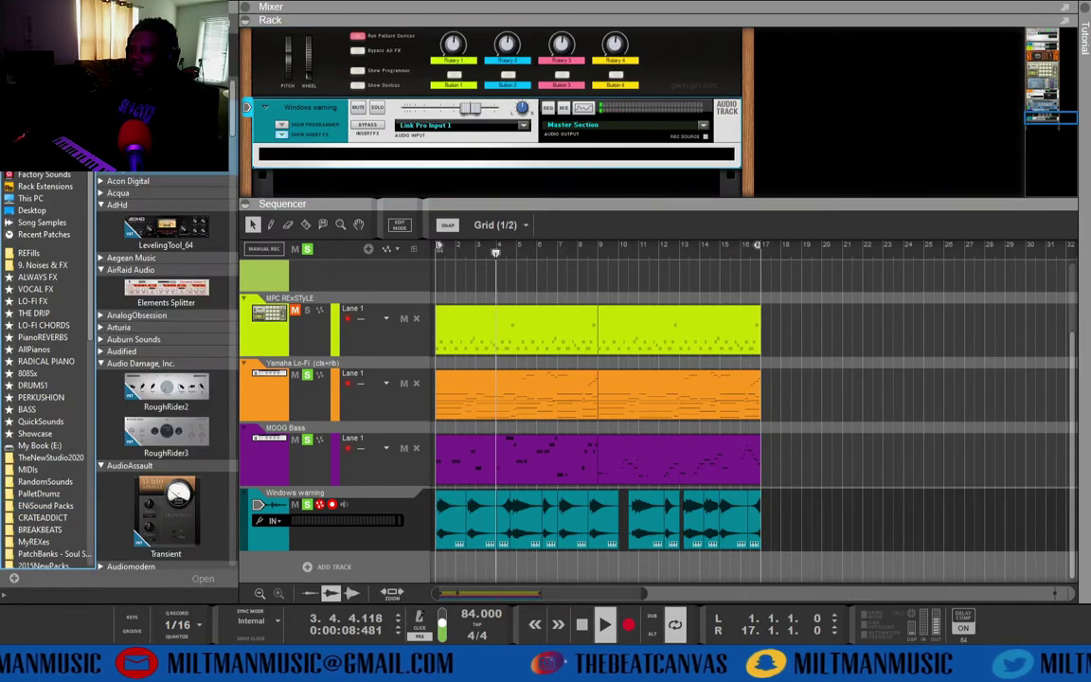
{"action": "scroll", "coordinate": [142, 247], "scroll_direction": "down", "scroll_amount": 10}
{"action": "scroll", "coordinate": [161, 275], "scroll_direction": "down", "scroll_amount": 15}
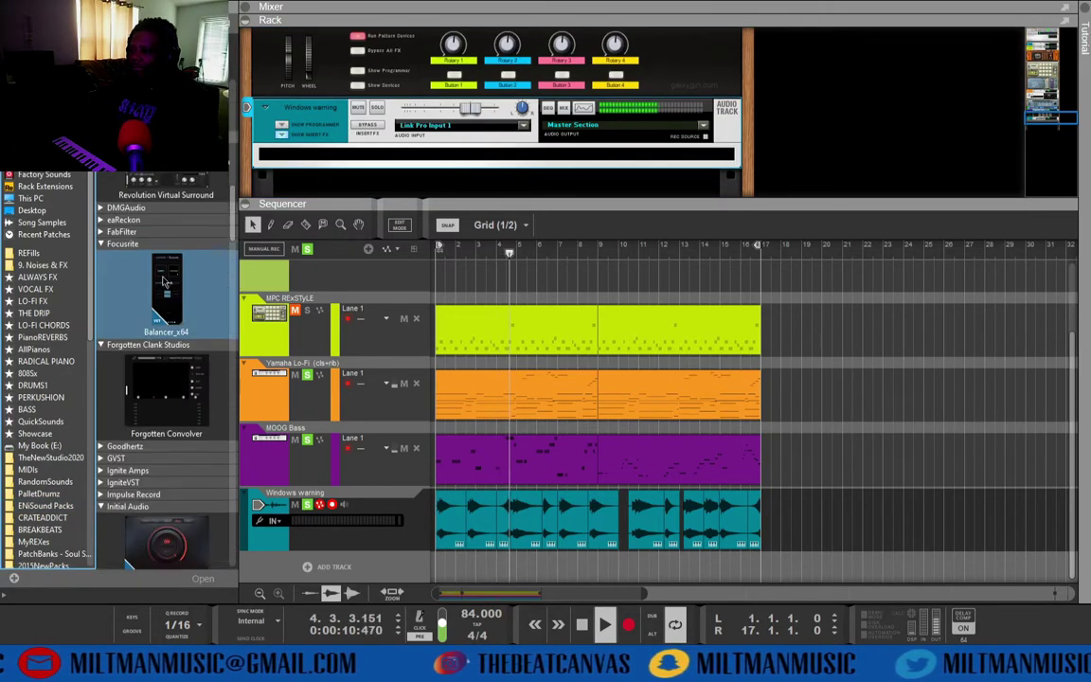
{"action": "scroll", "coordinate": [183, 276], "scroll_direction": "down", "scroll_amount": 8}
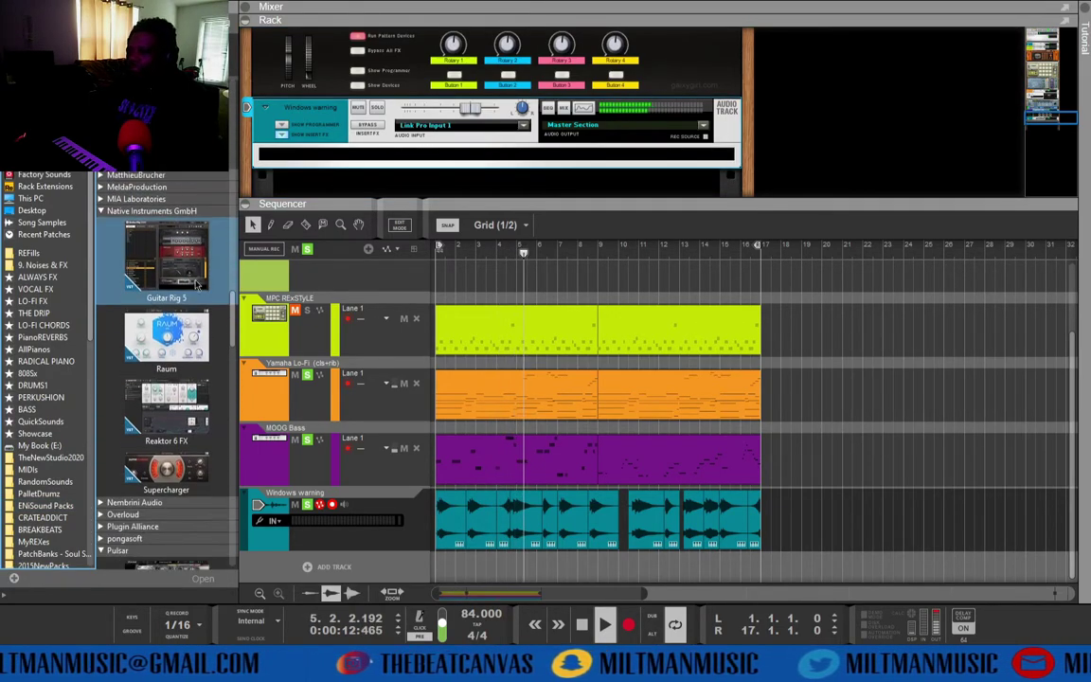
{"action": "mouse_move", "coordinate": [175, 237]}
{"action": "left_mouse_down"}
{"action": "mouse_move", "coordinate": [379, 139]}
{"action": "mouse_move", "coordinate": [393, 144]}
{"action": "left_mouse_up"}
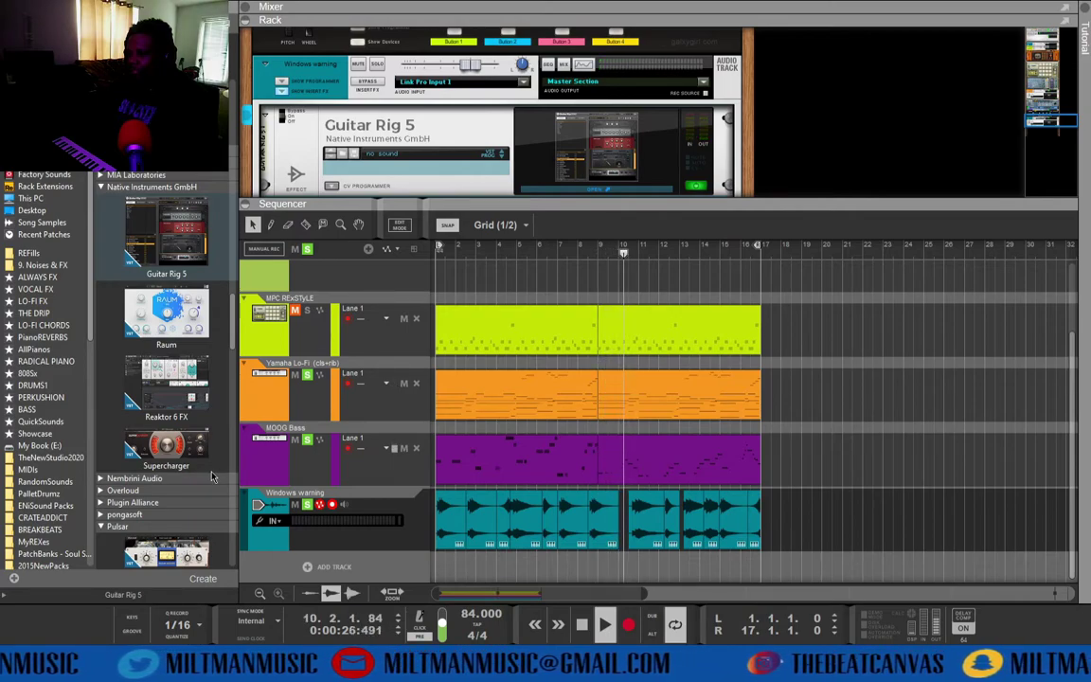
Load the Stereo Ghosts preset in Guitar Rig 5 and fold the device in the rack
{"action": "left_click", "coordinate": [133, 463]}
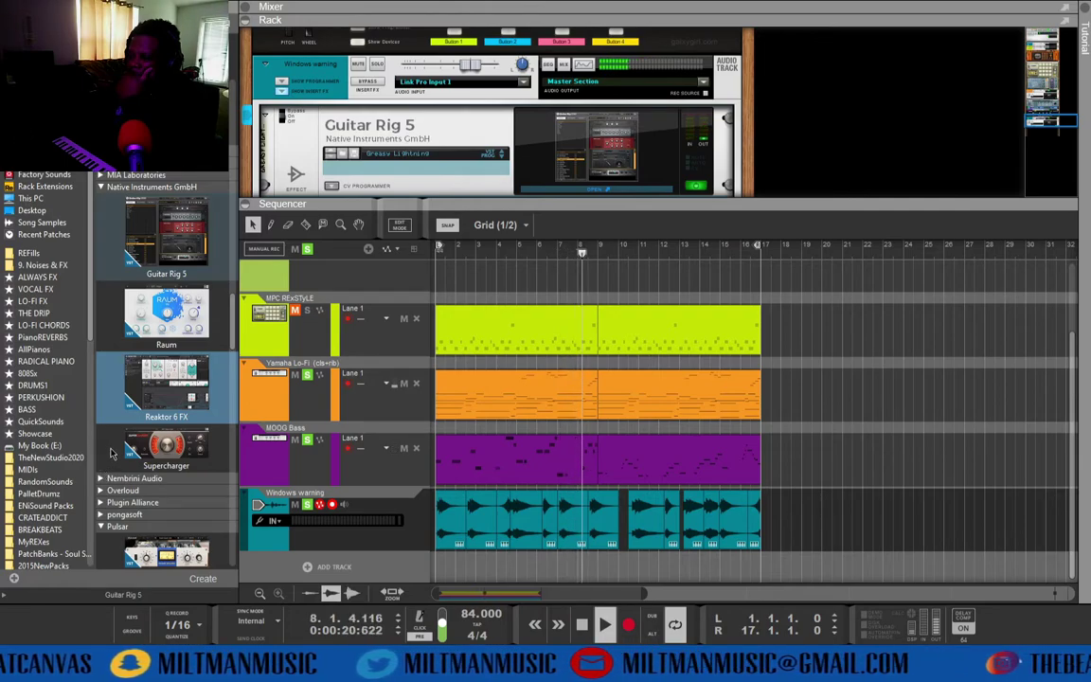
{"action": "left_click", "coordinate": [118, 463]}
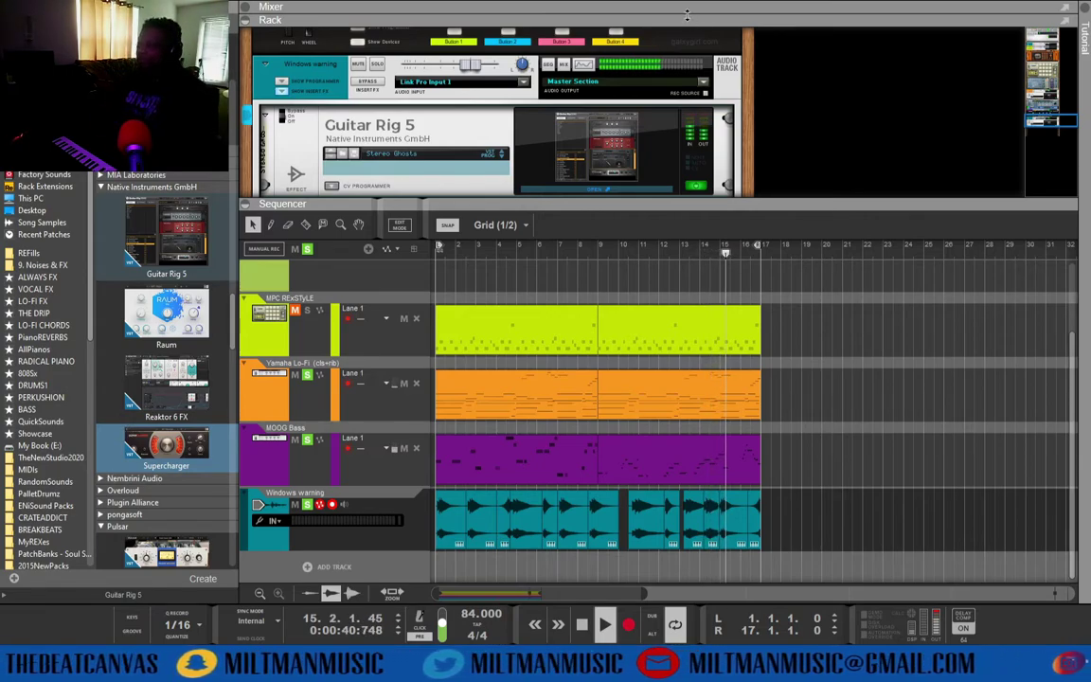
{"action": "left_click", "coordinate": [290, 124]}
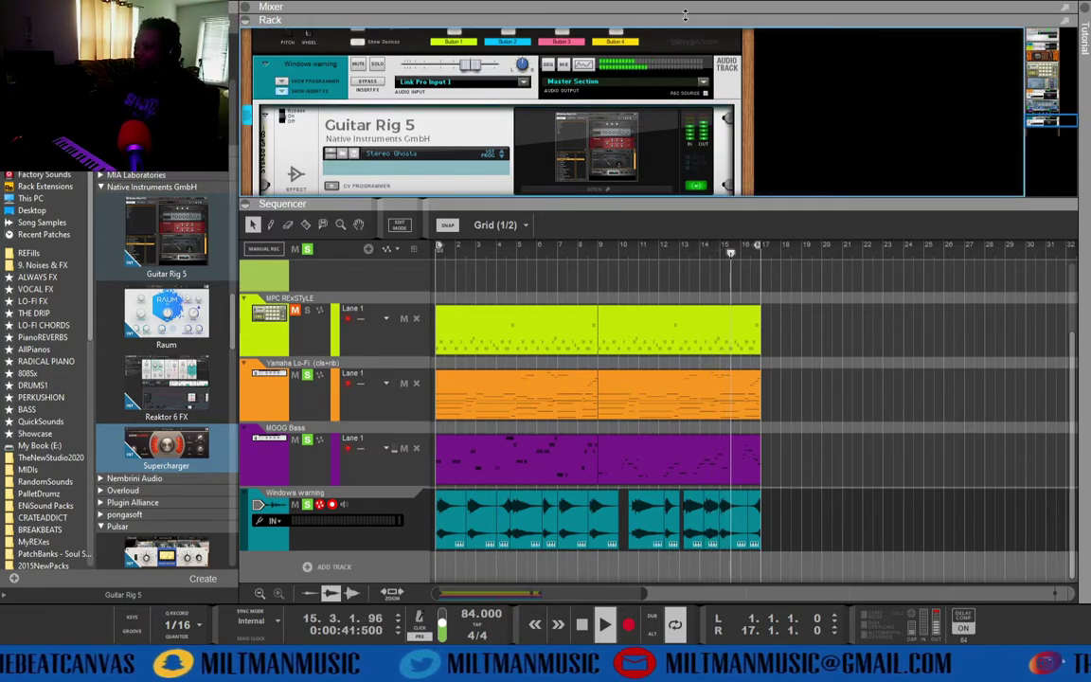
{"action": "left_click", "coordinate": [264, 111]}
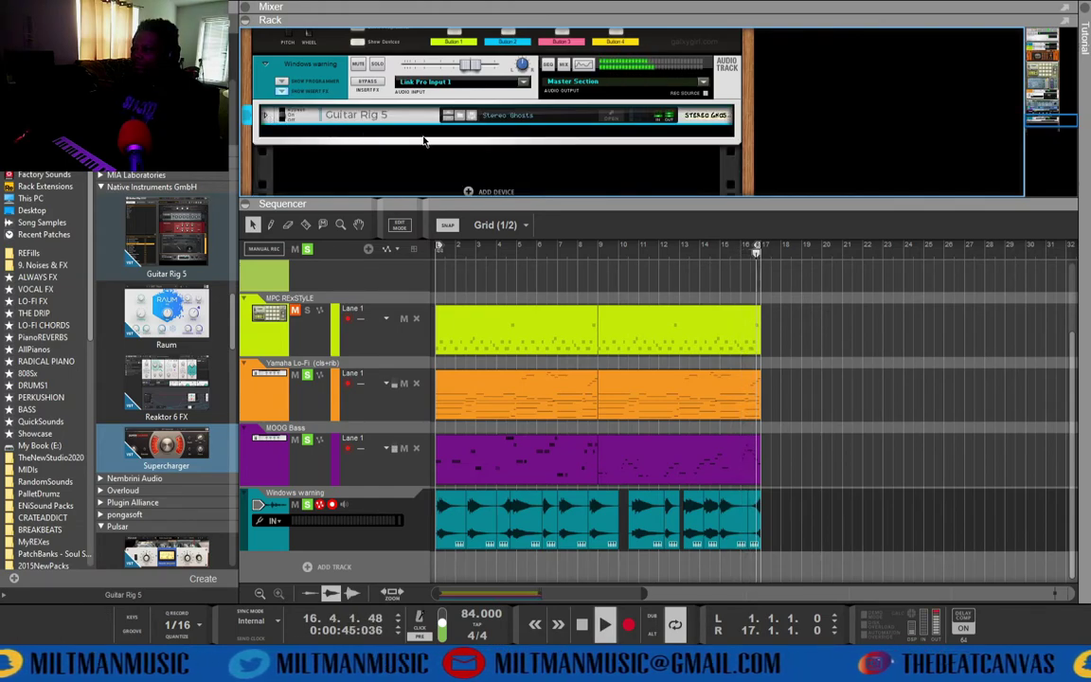
Clear all track mutes and solos and look over the rack devices up to the MPC mix channel
{"action": "left_click", "coordinate": [182, 243]}
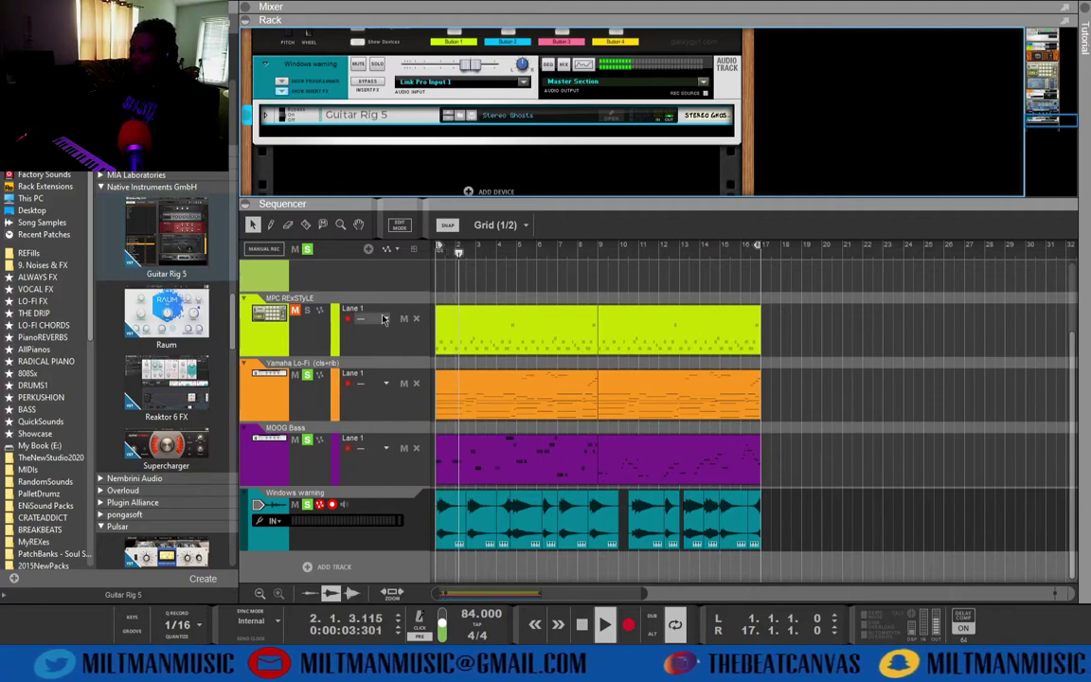
{"action": "left_click", "coordinate": [321, 274]}
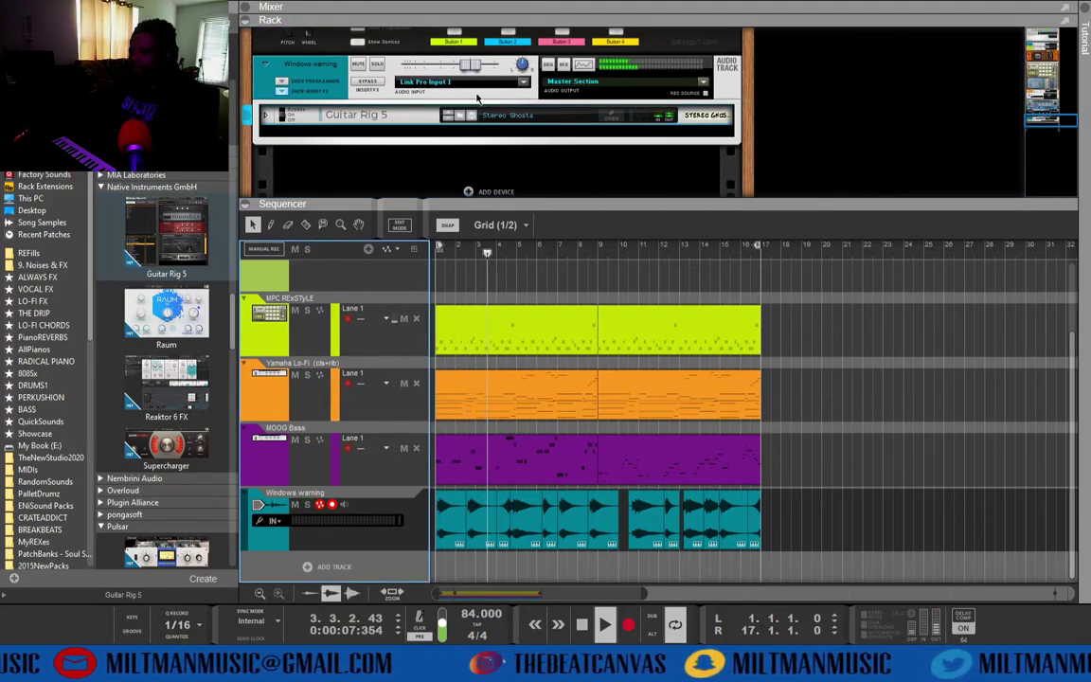
{"action": "scroll", "coordinate": [392, 123], "scroll_direction": "up", "scroll_amount": 5}
{"action": "scroll", "coordinate": [393, 123], "scroll_direction": "up", "scroll_amount": 8}
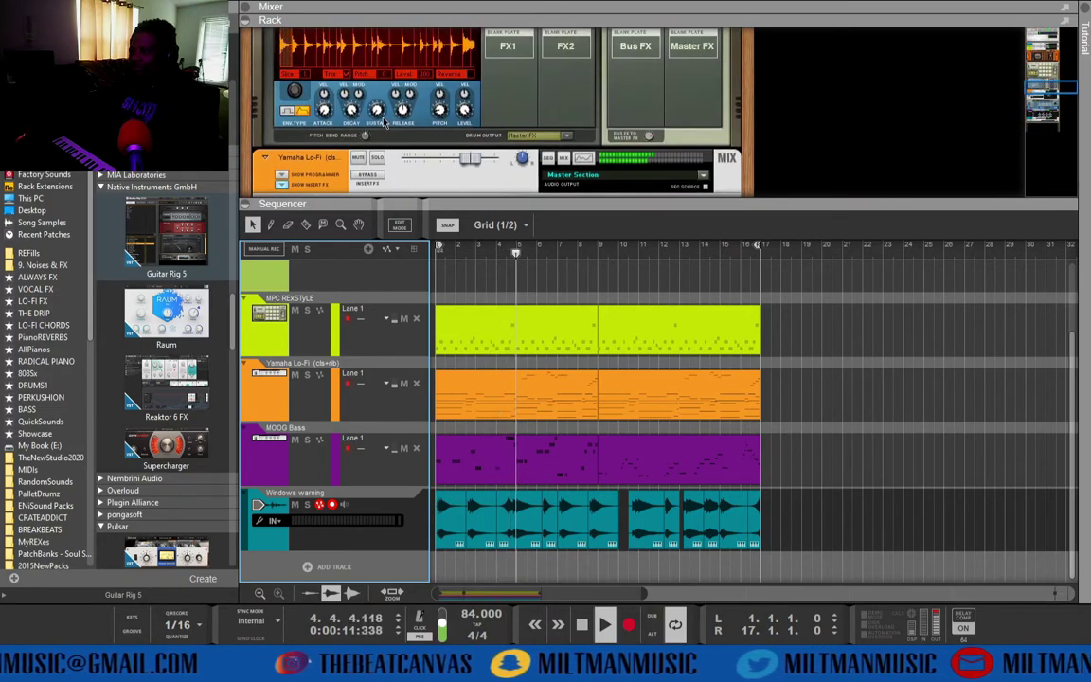
{"action": "scroll", "coordinate": [383, 123], "scroll_direction": "up", "scroll_amount": 6}
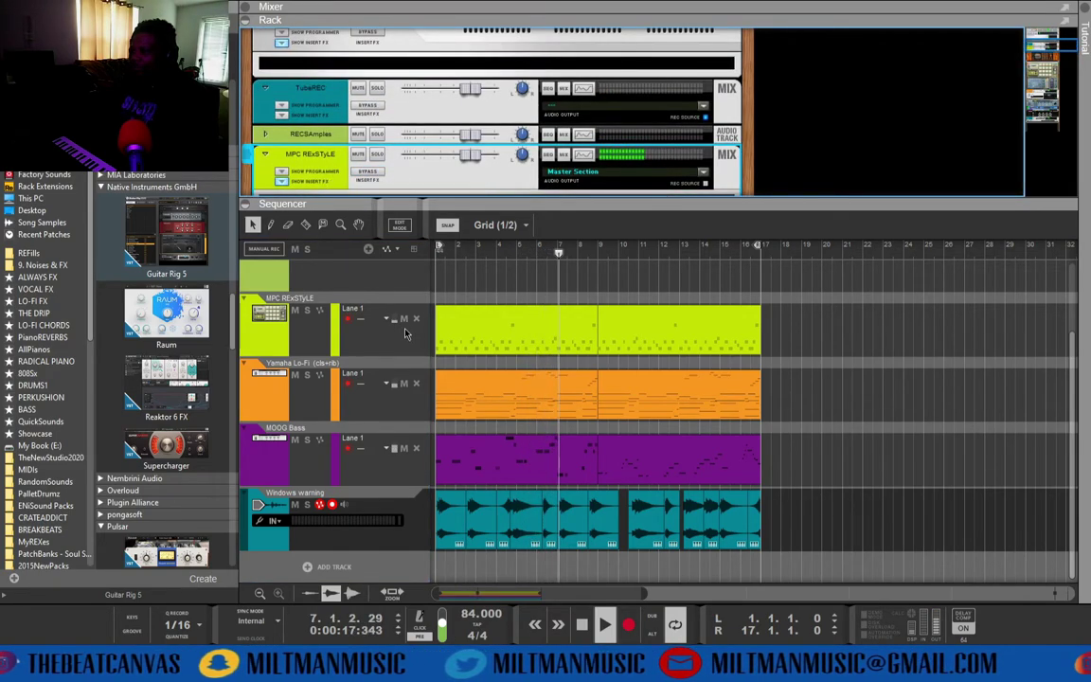
Return to Guitar Rig 5 on the Windows warning track and load its Pumping Drums preset
{"action": "scroll", "coordinate": [383, 167], "scroll_direction": "down", "scroll_amount": 10}
{"action": "scroll", "coordinate": [383, 167], "scroll_direction": "down", "scroll_amount": 10}
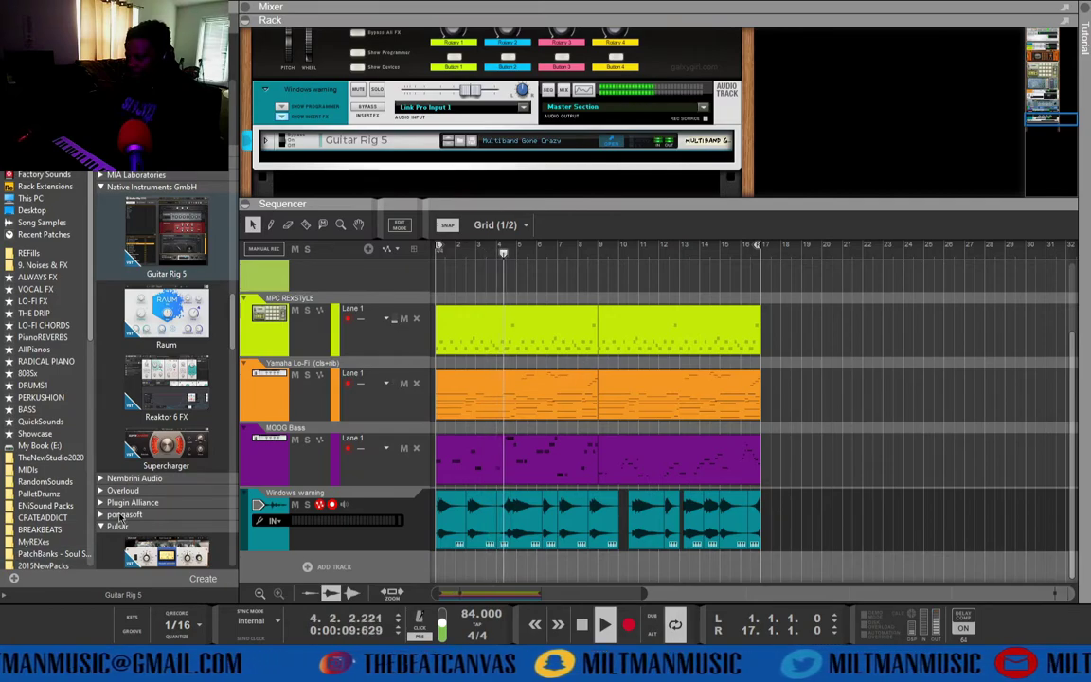
{"action": "left_click", "coordinate": [115, 449]}
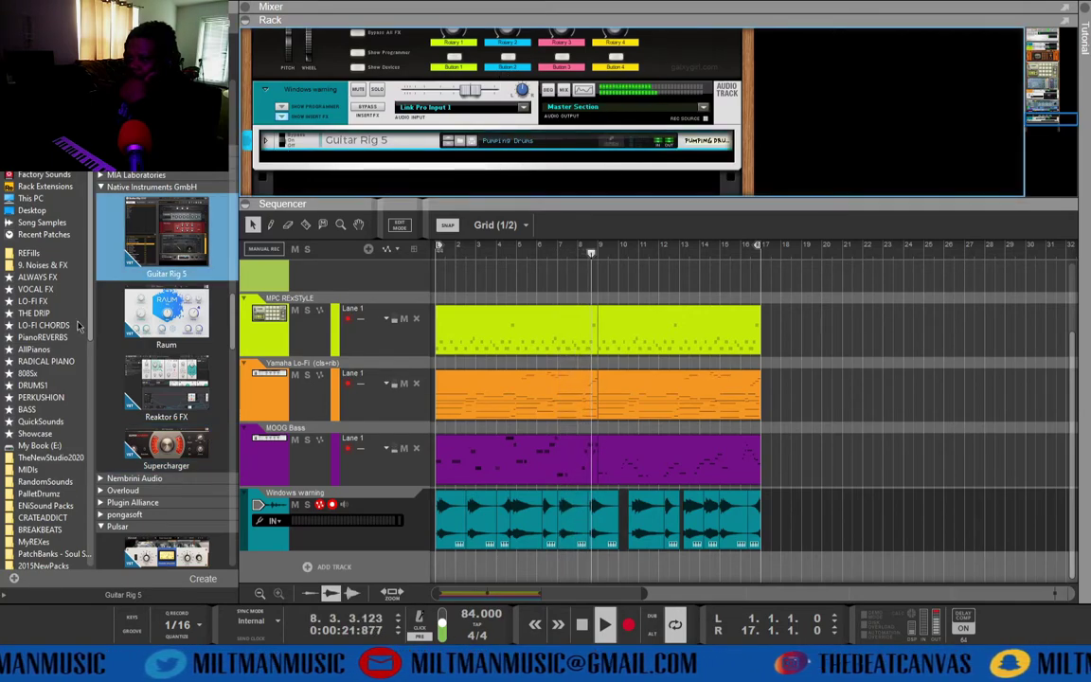
Add the Raum reverb after Guitar Rig 5 with the Morph FX preset and fold the device
{"action": "mouse_move", "coordinate": [167, 315]}
{"action": "left_mouse_down"}
{"action": "mouse_move", "coordinate": [400, 163]}
{"action": "mouse_move", "coordinate": [460, 157]}
{"action": "left_mouse_up"}
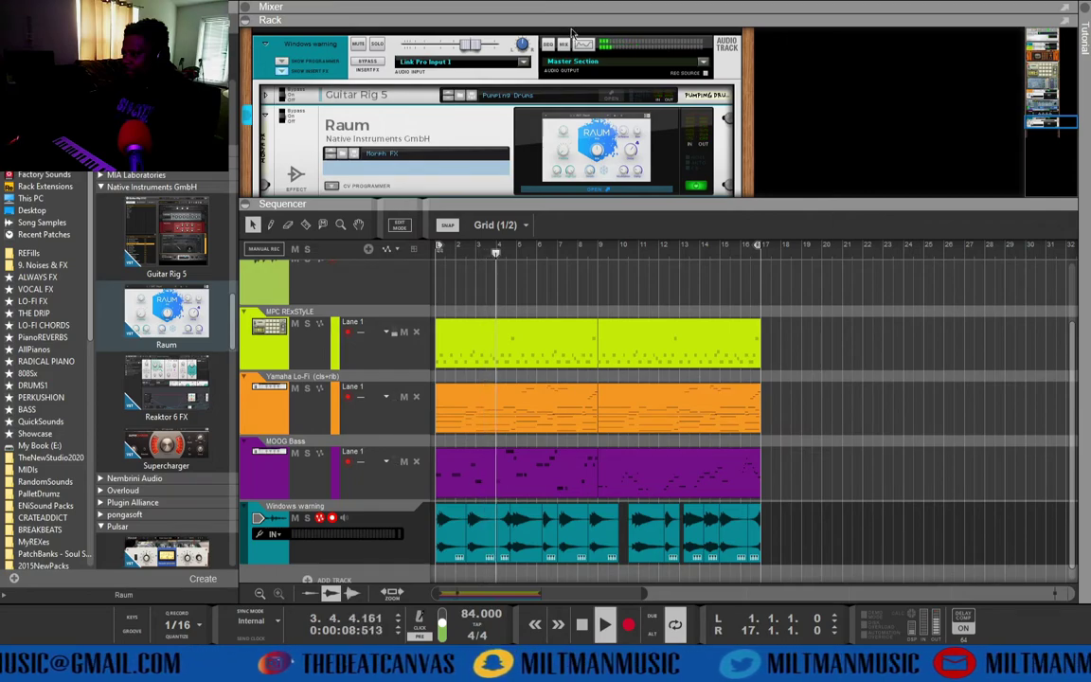
{"action": "left_click", "coordinate": [527, 23]}
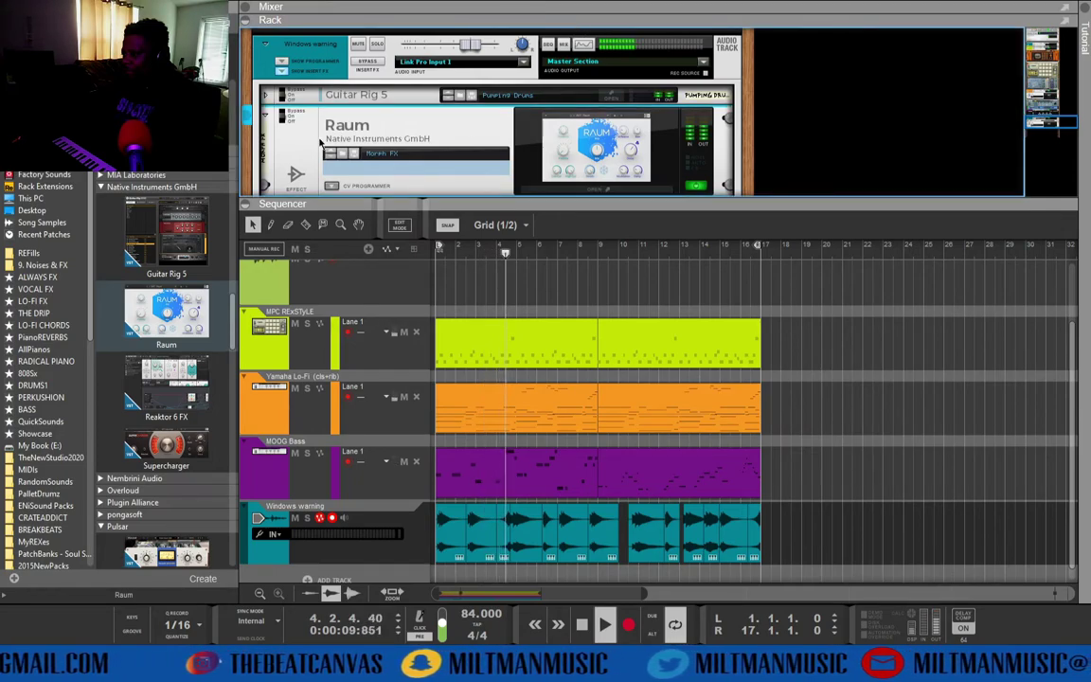
{"action": "left_click", "coordinate": [266, 116]}
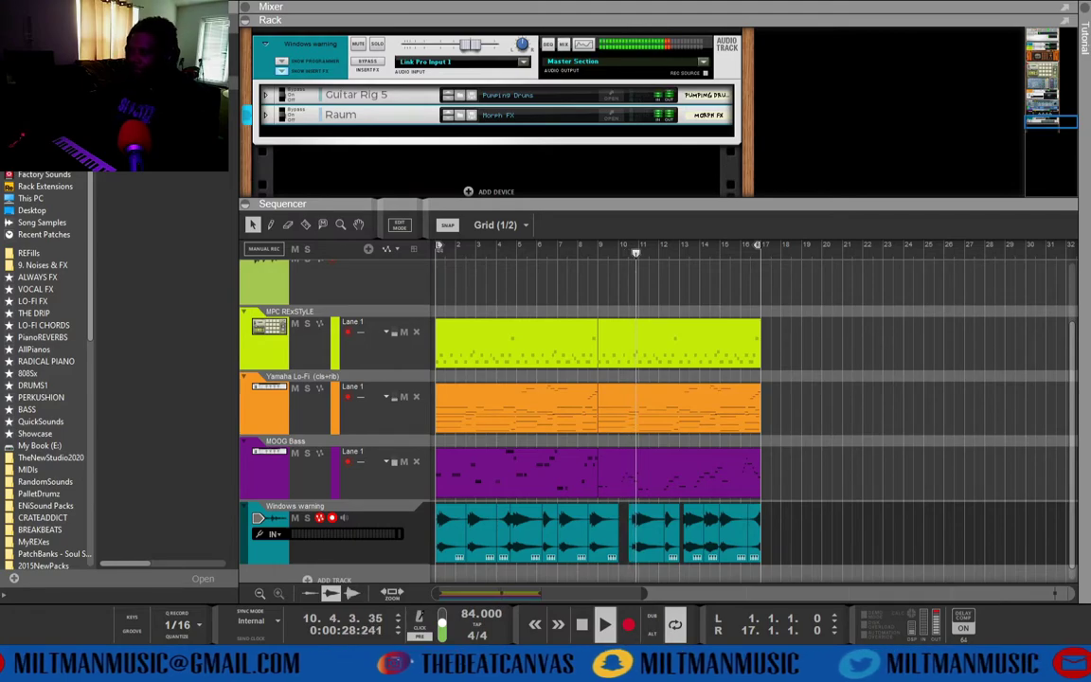
Find the Waves Brauer Motion Stereo effect among the plug-ins and add it after Raum on the Windows warning track
{"action": "scroll", "coordinate": [185, 228], "scroll_direction": "down", "scroll_amount": 10}
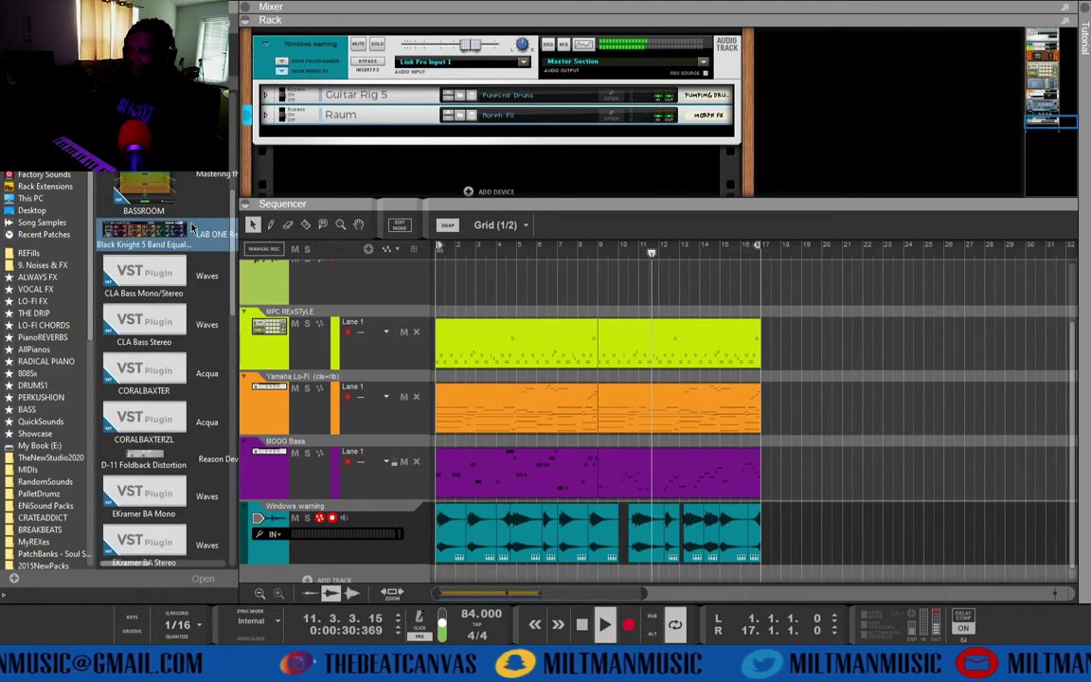
{"action": "scroll", "coordinate": [195, 235], "scroll_direction": "down", "scroll_amount": 15}
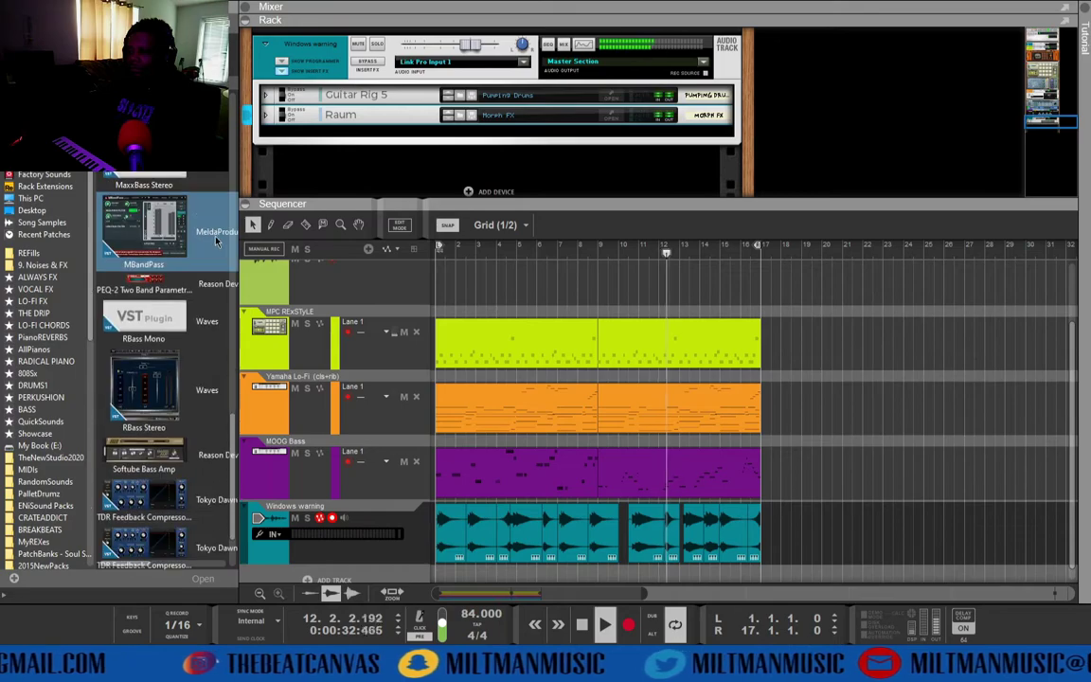
{"action": "scroll", "coordinate": [217, 241], "scroll_direction": "up", "scroll_amount": 10}
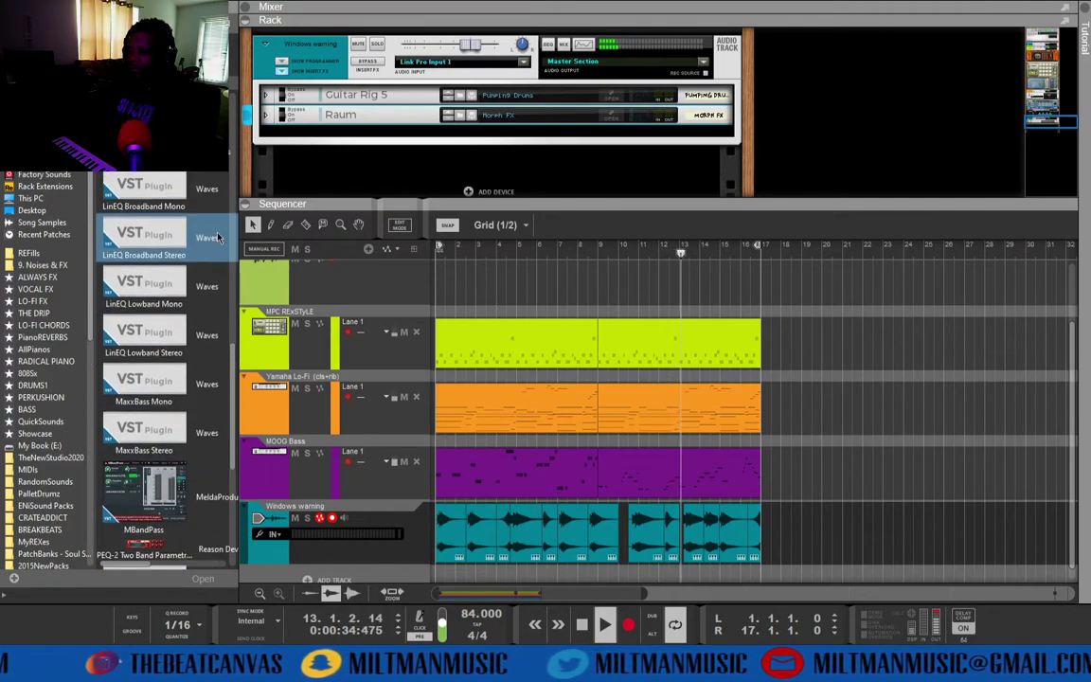
{"action": "scroll", "coordinate": [217, 235], "scroll_direction": "up", "scroll_amount": 6}
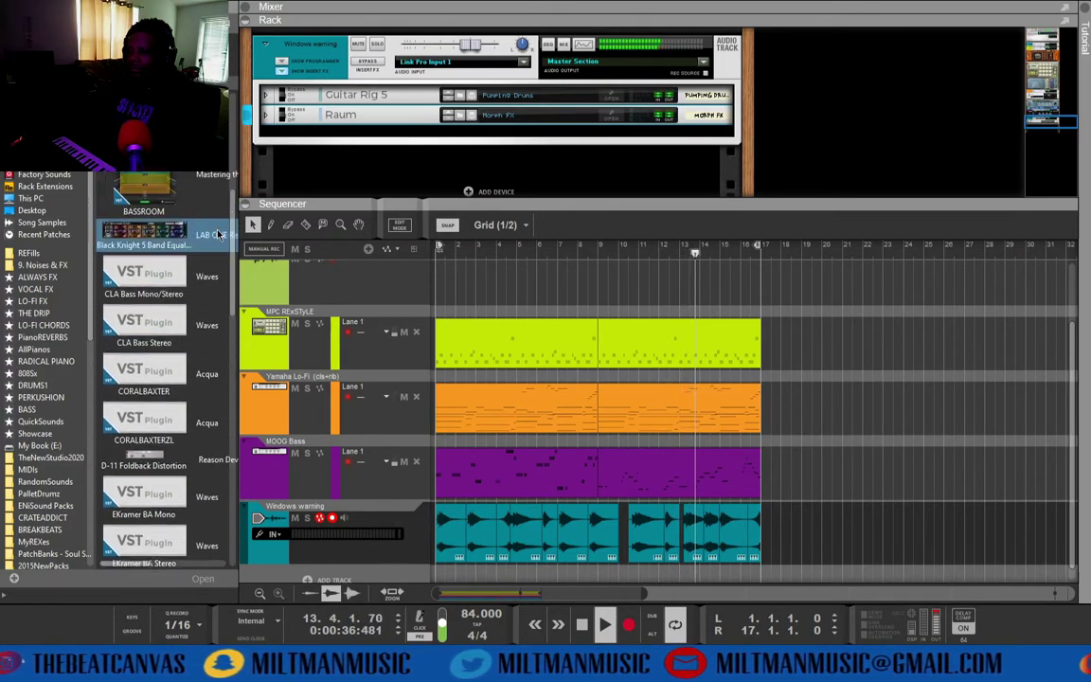
{"action": "scroll", "coordinate": [218, 267], "scroll_direction": "up", "scroll_amount": 4}
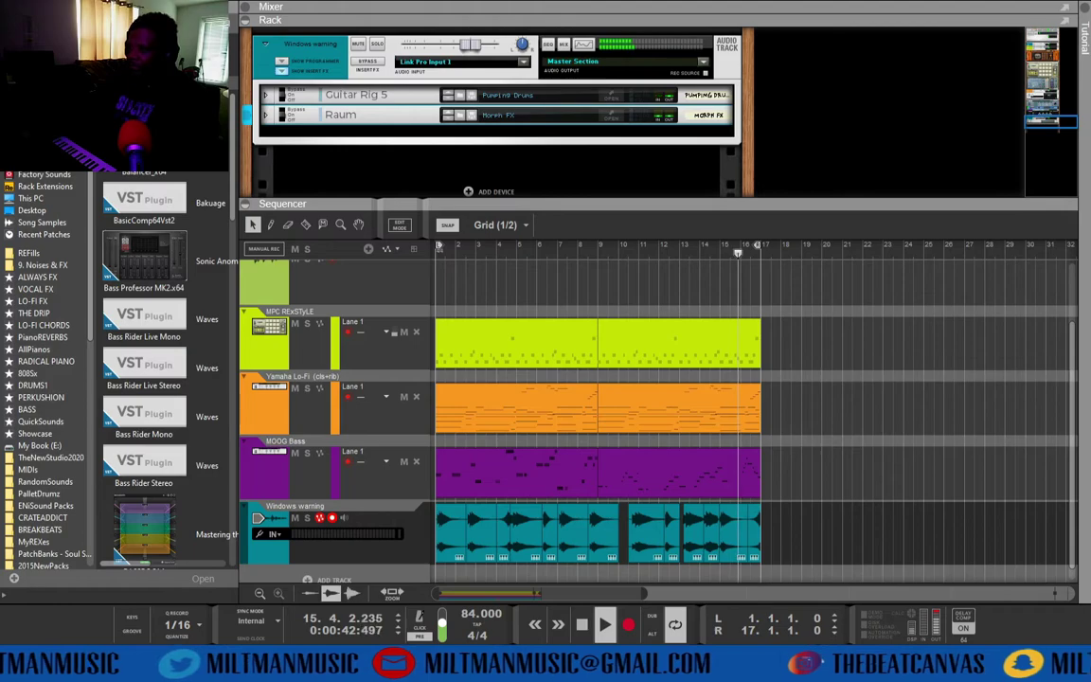
{"action": "scroll", "coordinate": [197, 189], "scroll_direction": "up", "scroll_amount": 10}
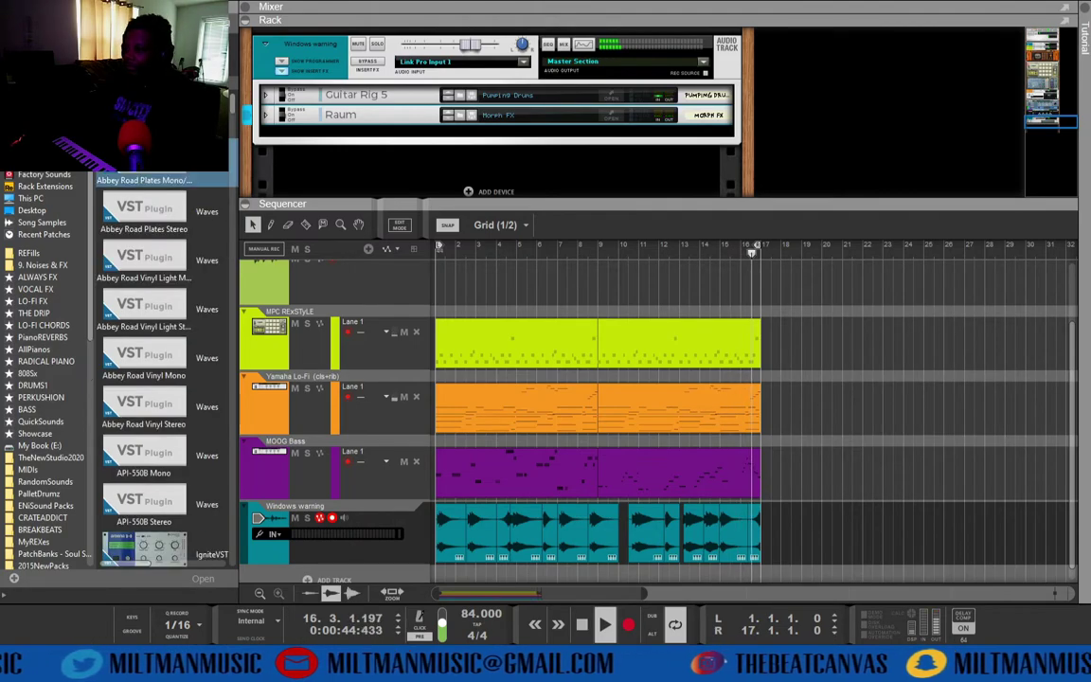
{"action": "scroll", "coordinate": [197, 189], "scroll_direction": "down", "scroll_amount": 5}
{"action": "scroll", "coordinate": [197, 189], "scroll_direction": "down", "scroll_amount": 8}
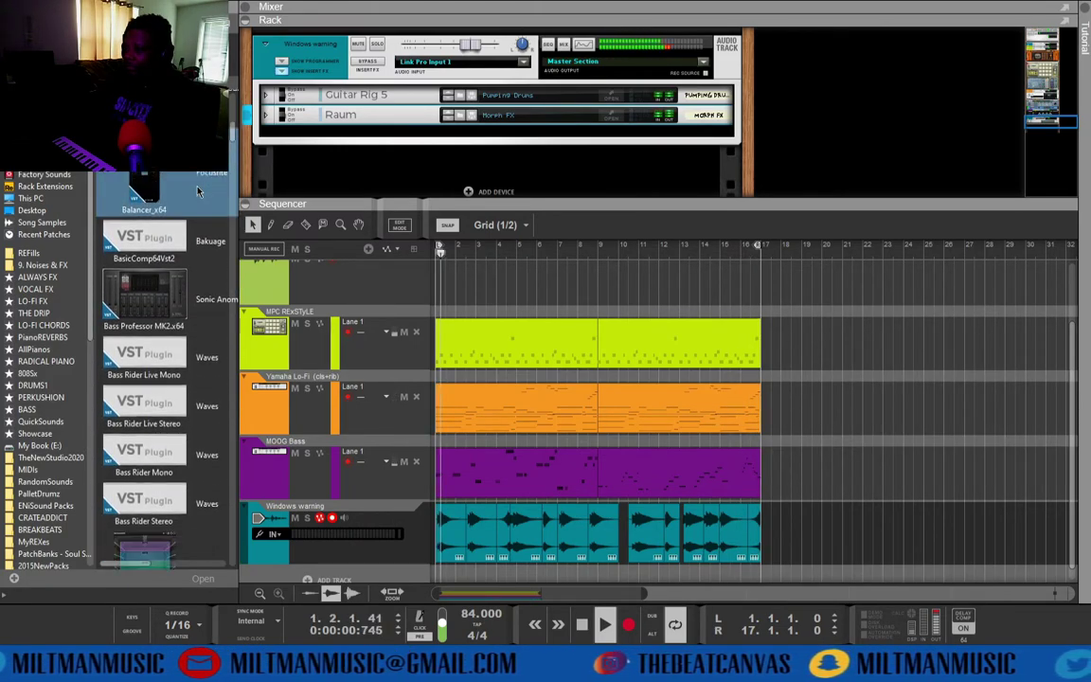
{"action": "scroll", "coordinate": [199, 191], "scroll_direction": "down", "scroll_amount": 8}
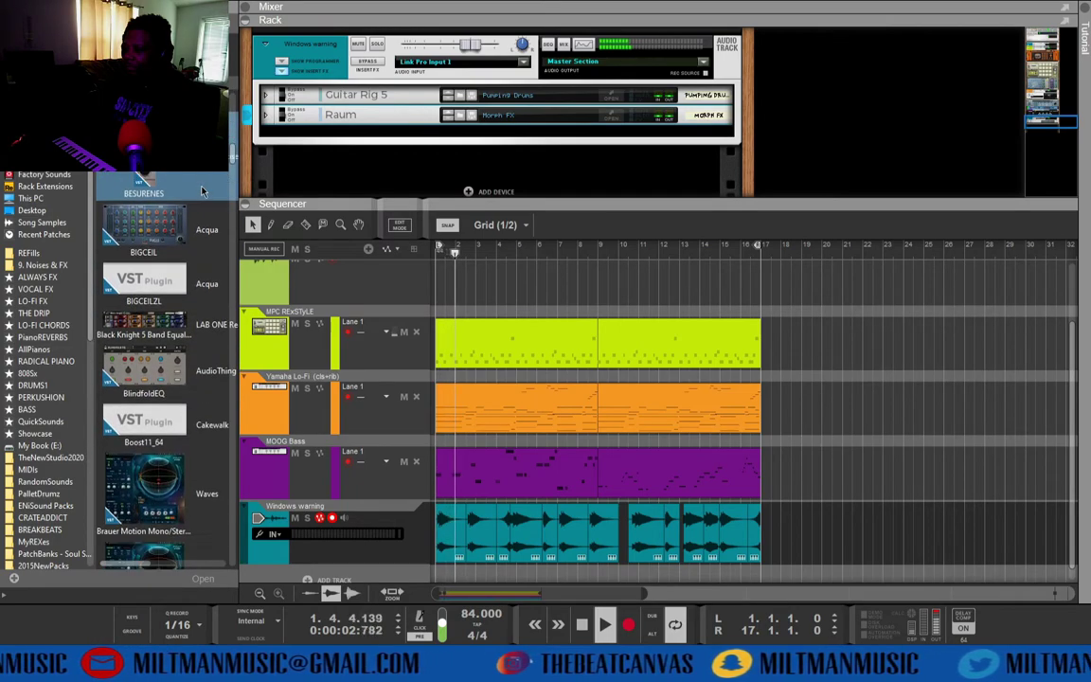
{"action": "left_click", "coordinate": [172, 303]}
{"action": "left_click_drag", "start_coordinate": [386, 125], "coordinate": [421, 119]}
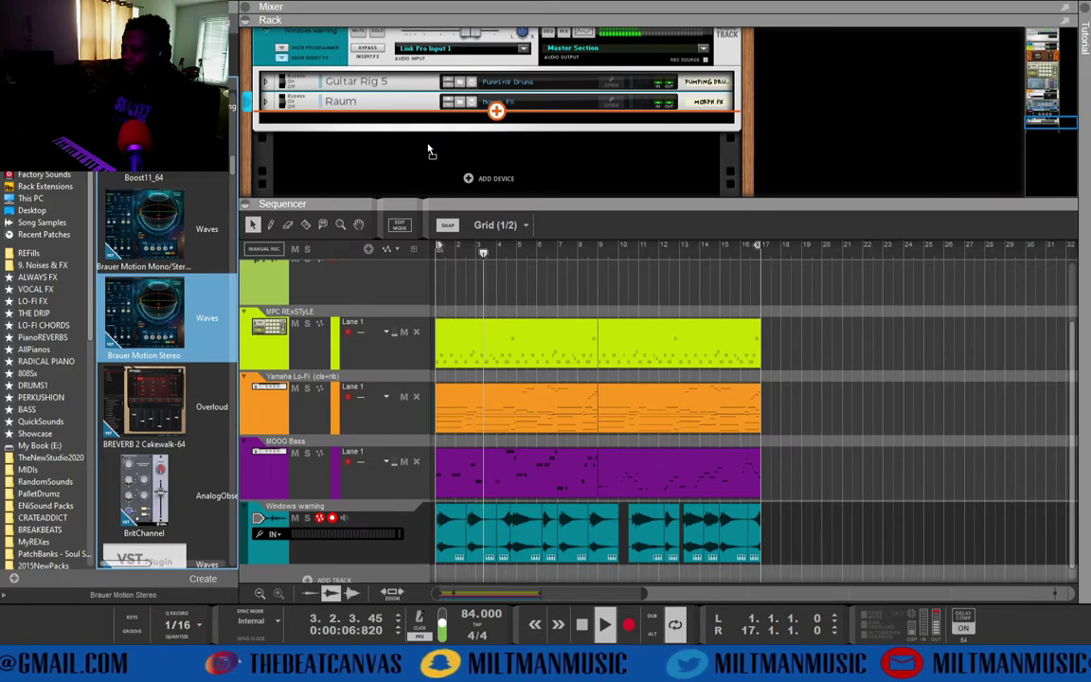
{"action": "left_click_drag", "start_coordinate": [440, 150], "coordinate": [435, 146]}
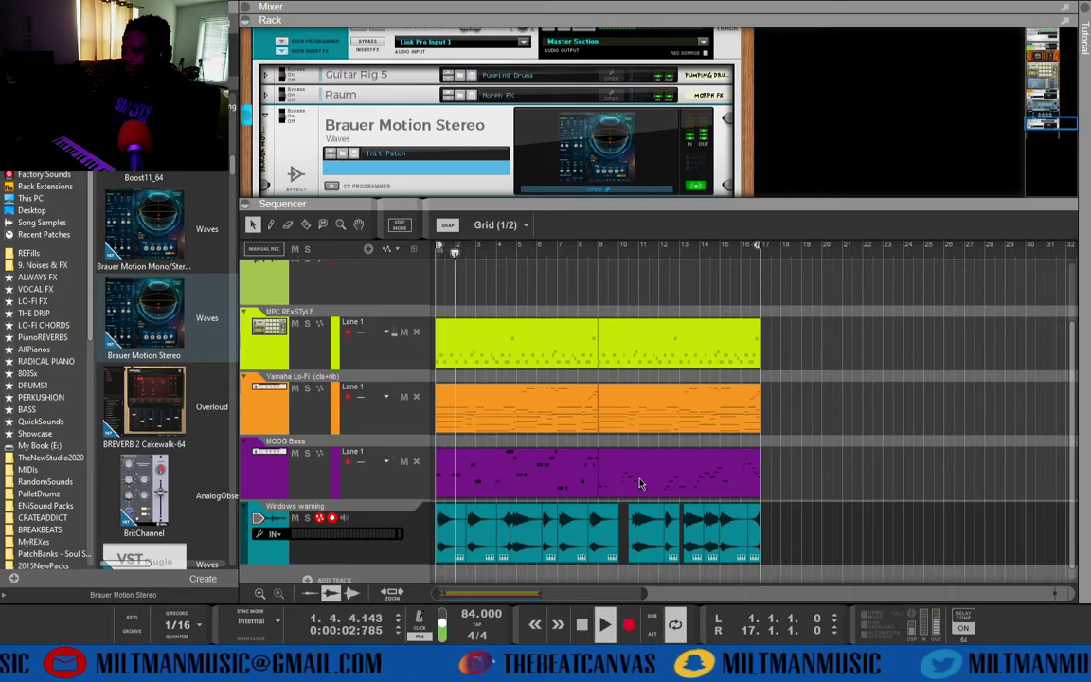
Stop playback, return to the song start, and enable the Windows warning audio track as a recording source
{"action": "left_click", "coordinate": [582, 625]}
{"action": "left_click", "coordinate": [582, 626]}
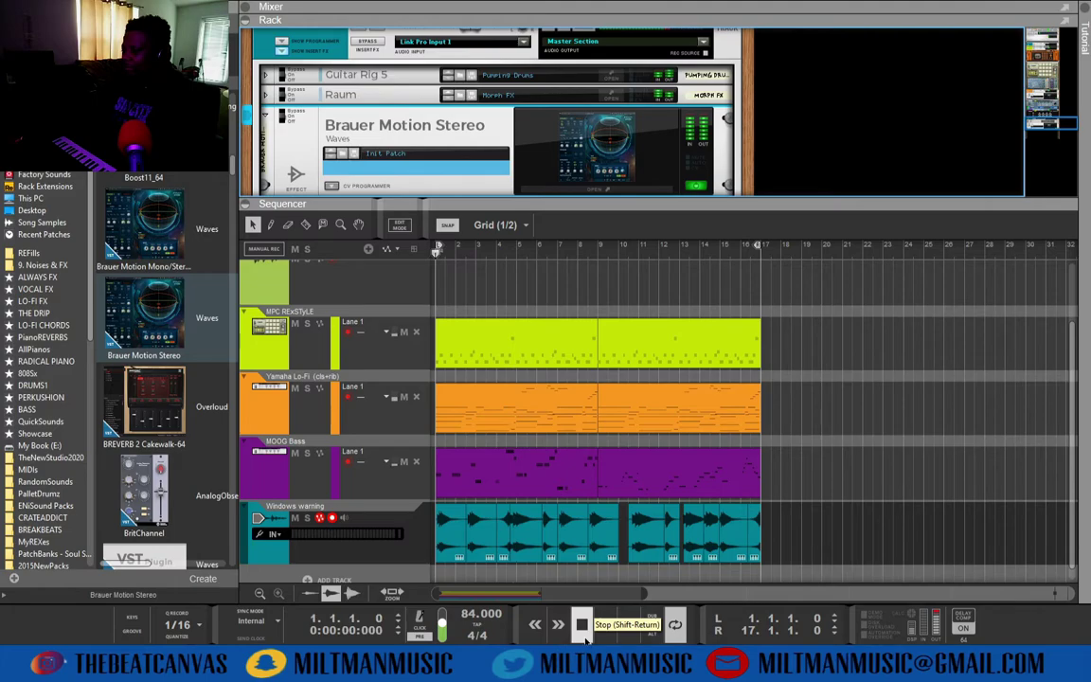
{"action": "left_click", "coordinate": [716, 539]}
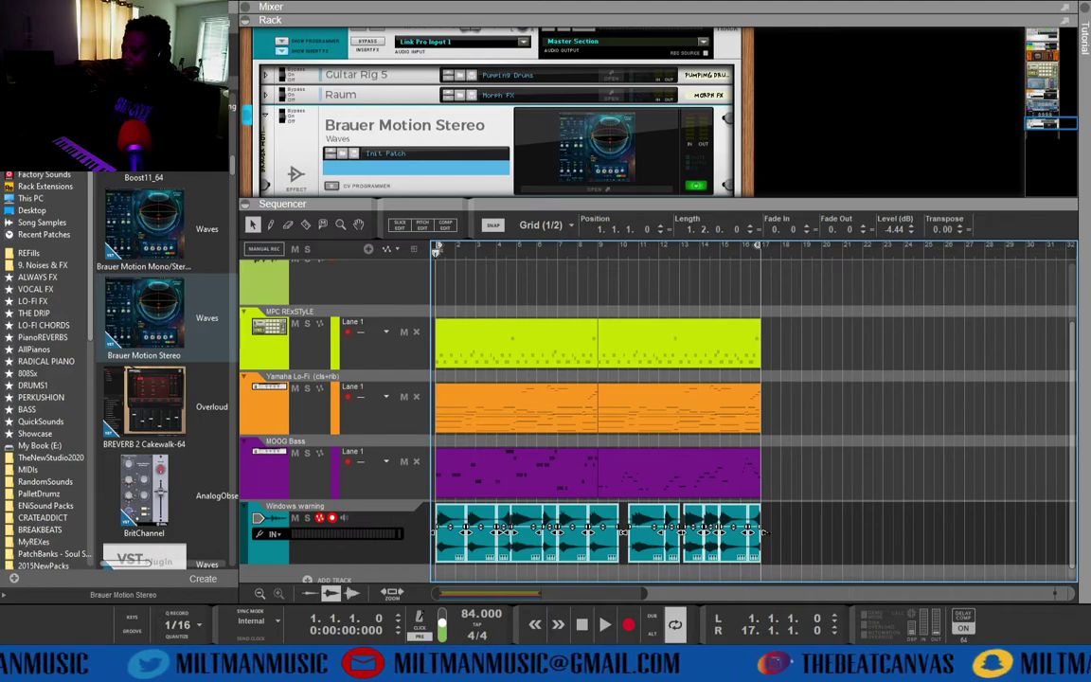
{"action": "scroll", "coordinate": [367, 570], "scroll_direction": "down", "scroll_amount": 1}
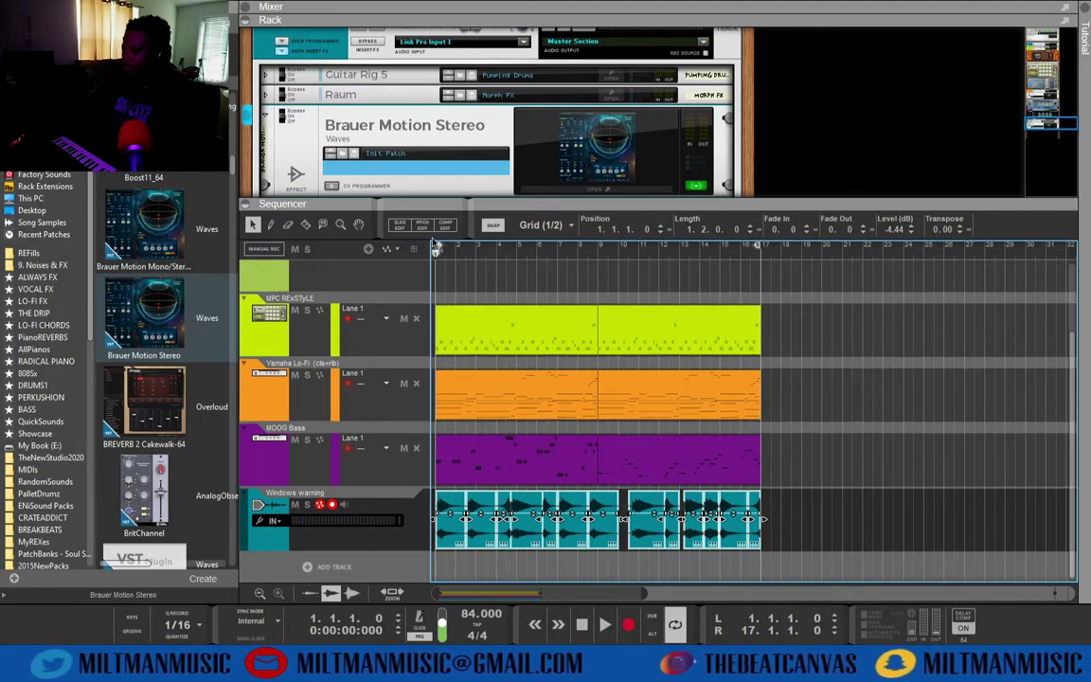
{"action": "scroll", "coordinate": [462, 121], "scroll_direction": "up", "scroll_amount": 2}
{"action": "left_click", "coordinate": [709, 106]}
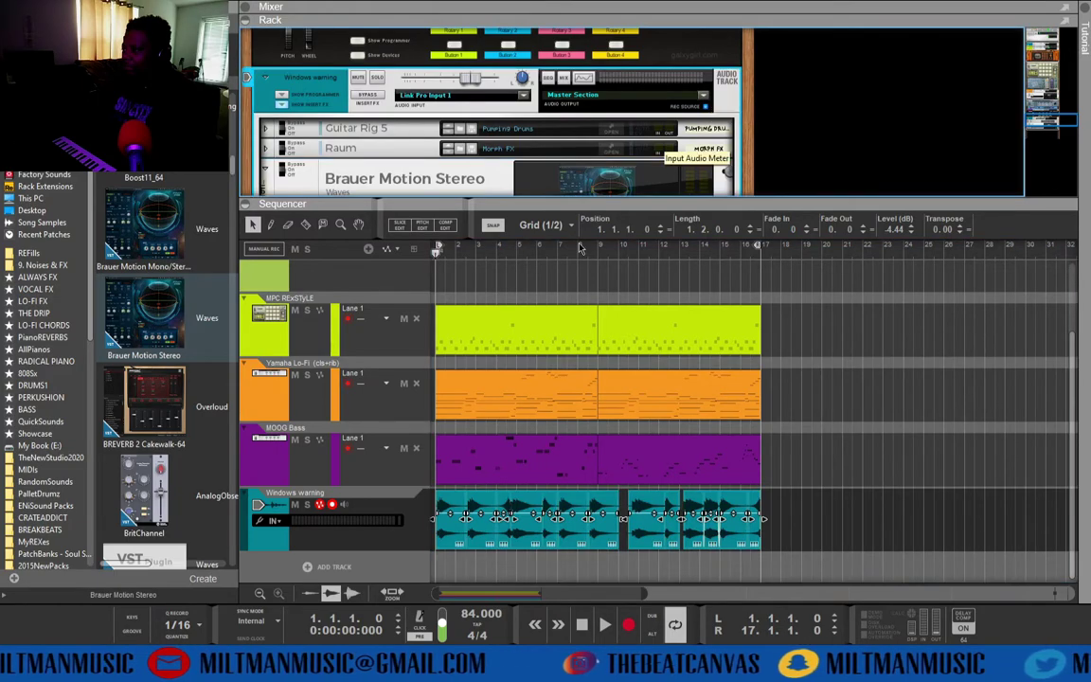
Bypass the insert effects on the MPC RExSTyLE mix channel in the rack
{"action": "scroll", "coordinate": [473, 142], "scroll_direction": "down", "scroll_amount": 2}
{"action": "scroll", "coordinate": [356, 180], "scroll_direction": "up", "scroll_amount": 2}
{"action": "scroll", "coordinate": [357, 182], "scroll_direction": "up", "scroll_amount": 10}
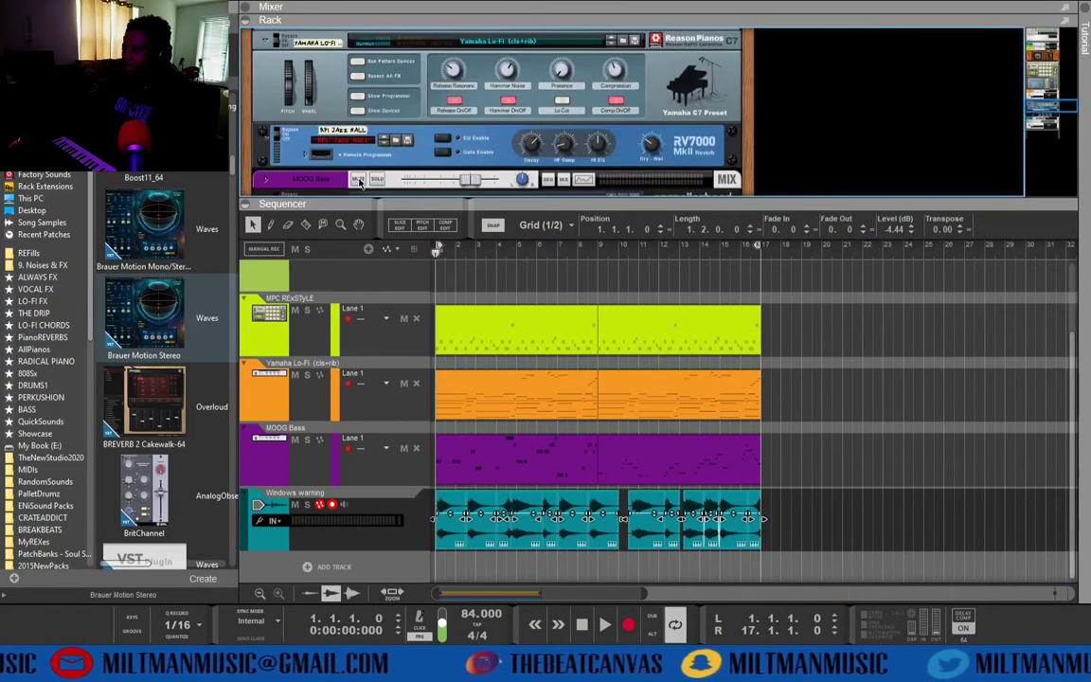
{"action": "scroll", "coordinate": [388, 170], "scroll_direction": "up", "scroll_amount": 8}
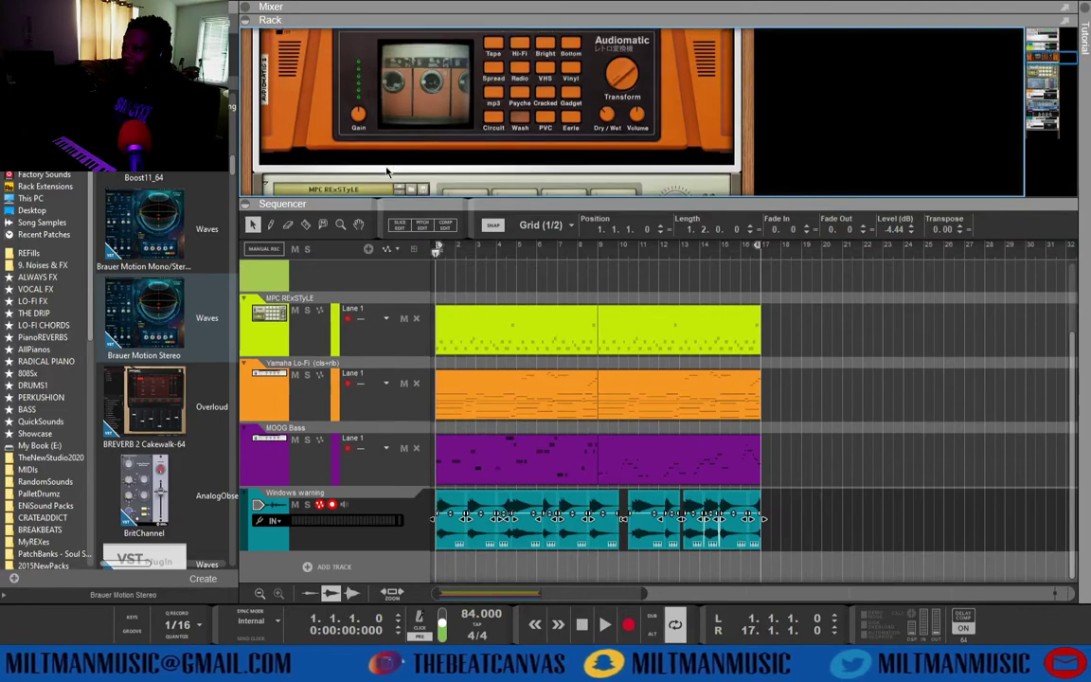
{"action": "left_click", "coordinate": [363, 142]}
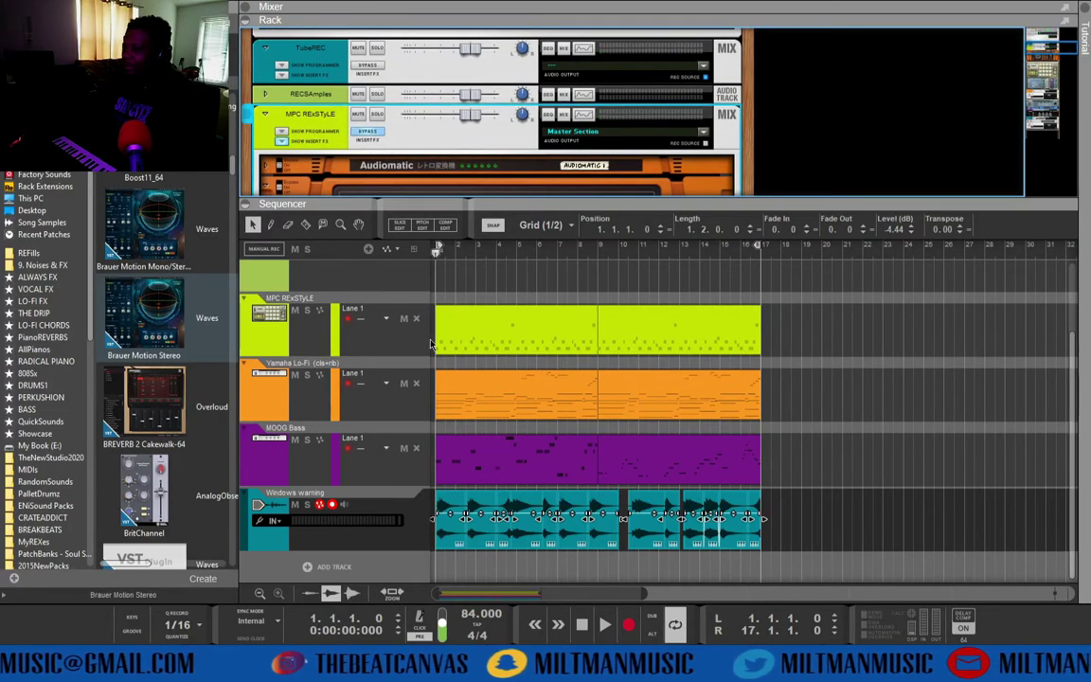
Add an audio track named Windows Guitar_84bpm below the Windows warning track
{"action": "left_click", "coordinate": [347, 566]}
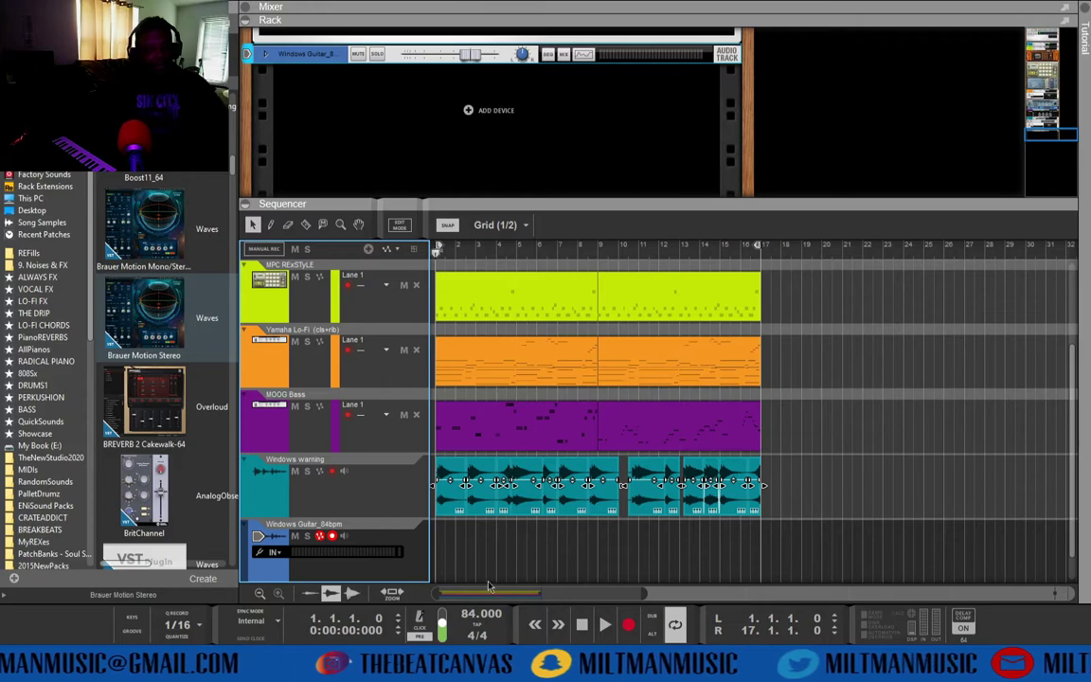
{"action": "left_click", "coordinate": [274, 372]}
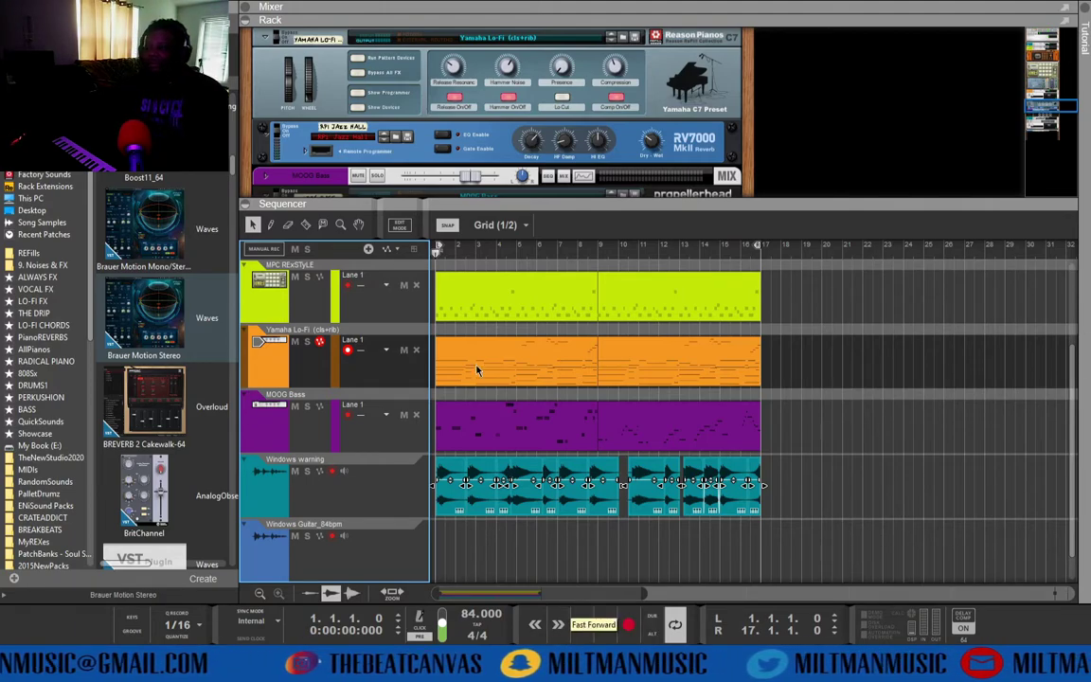
{"action": "scroll", "coordinate": [375, 563], "scroll_direction": "down", "scroll_amount": 1}
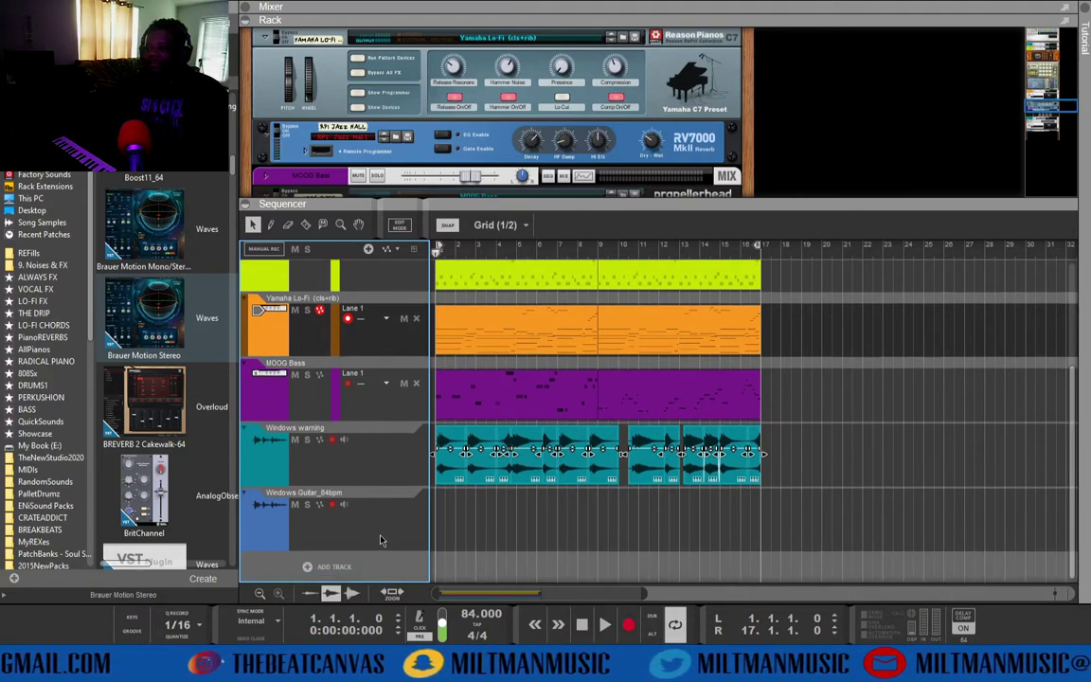
{"action": "scroll", "coordinate": [381, 541], "scroll_direction": "up", "scroll_amount": 2}
{"action": "scroll", "coordinate": [373, 530], "scroll_direction": "down", "scroll_amount": 2}
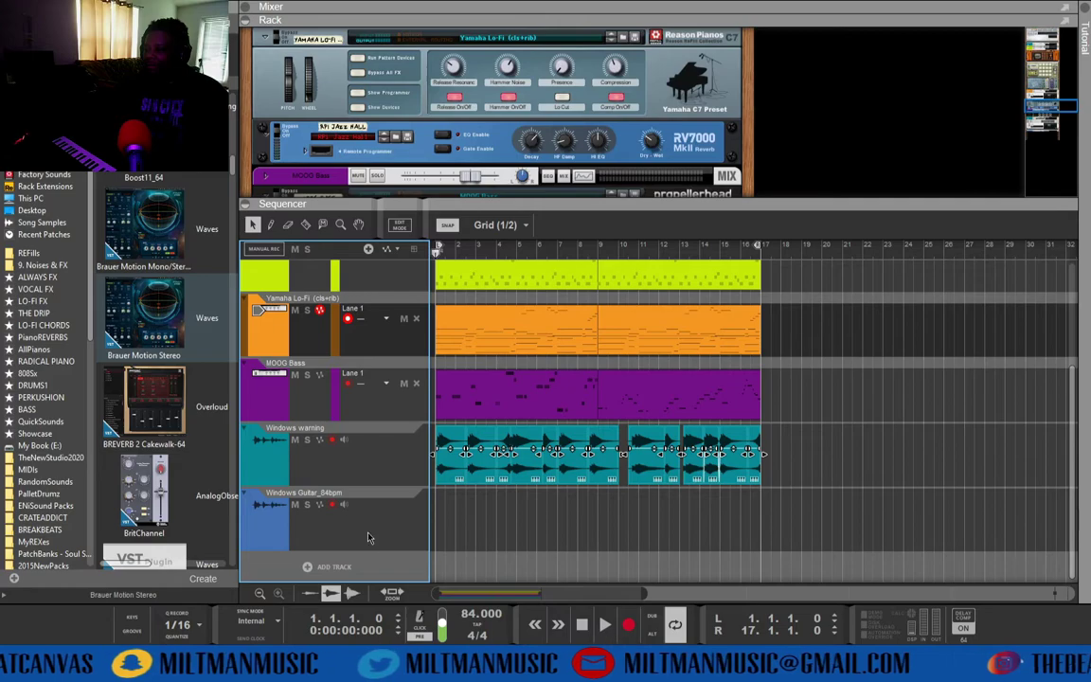
{"action": "scroll", "coordinate": [367, 123], "scroll_direction": "down", "scroll_amount": 3}
{"action": "left_click", "coordinate": [280, 455]}
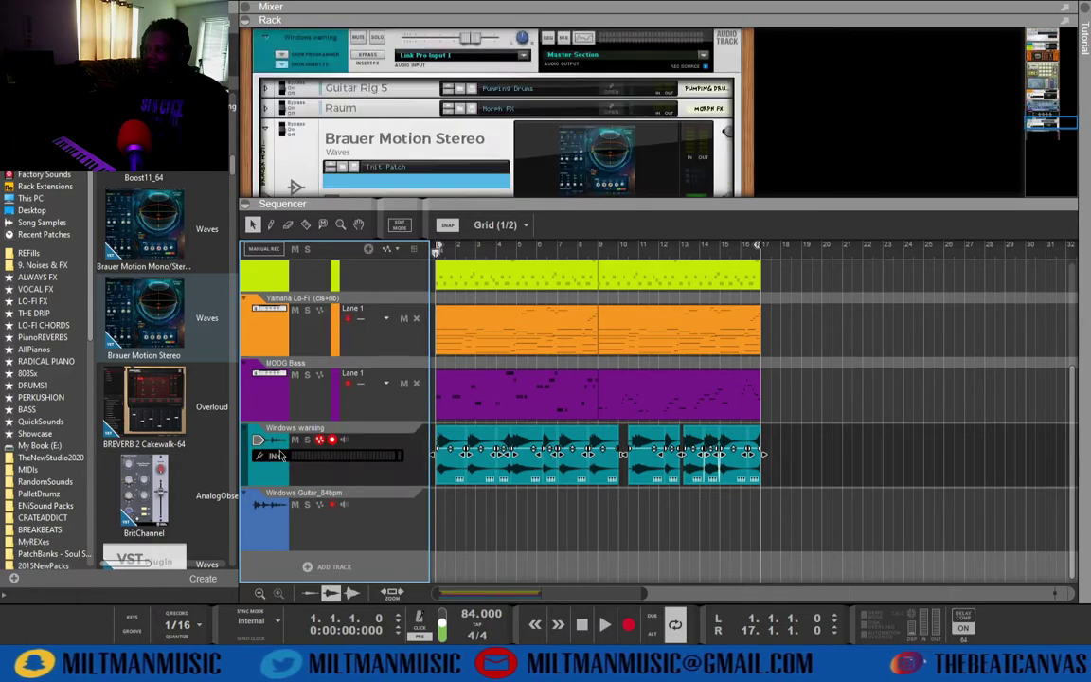
Arm the Windows Guitar_84bpm audio track and start recording on it from bar 1
{"action": "left_click", "coordinate": [292, 531]}
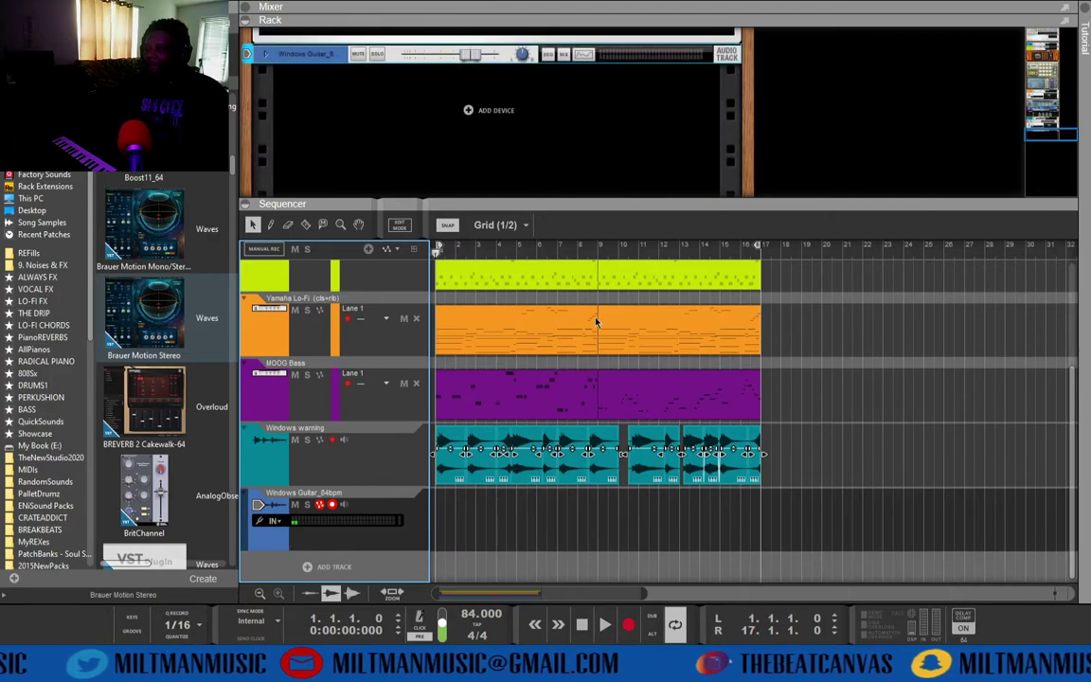
{"action": "left_click", "coordinate": [294, 520]}
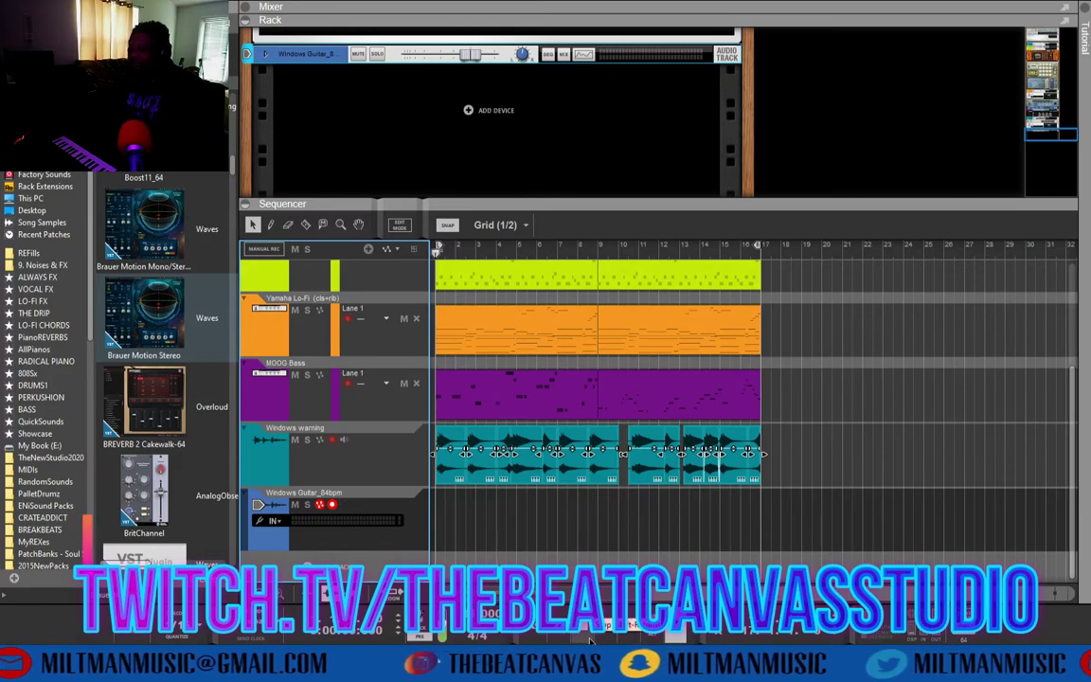
{"action": "scroll", "coordinate": [307, 456], "scroll_direction": "up", "scroll_amount": 2}
{"action": "scroll", "coordinate": [307, 456], "scroll_direction": "down", "scroll_amount": 2}
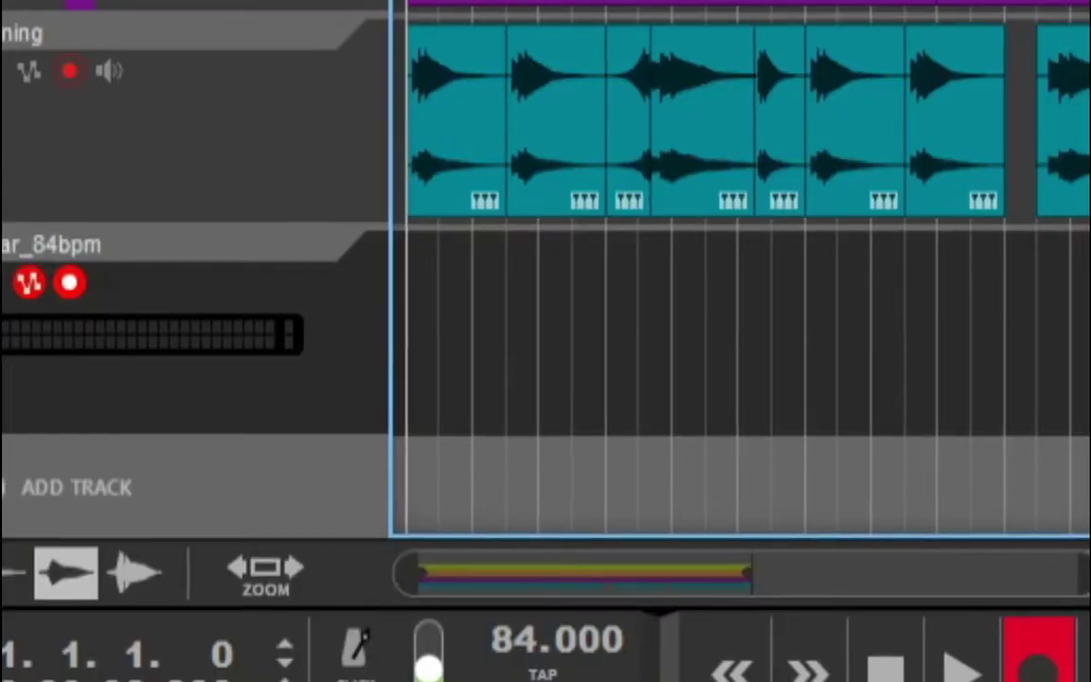
{"action": "key", "text": "r"}
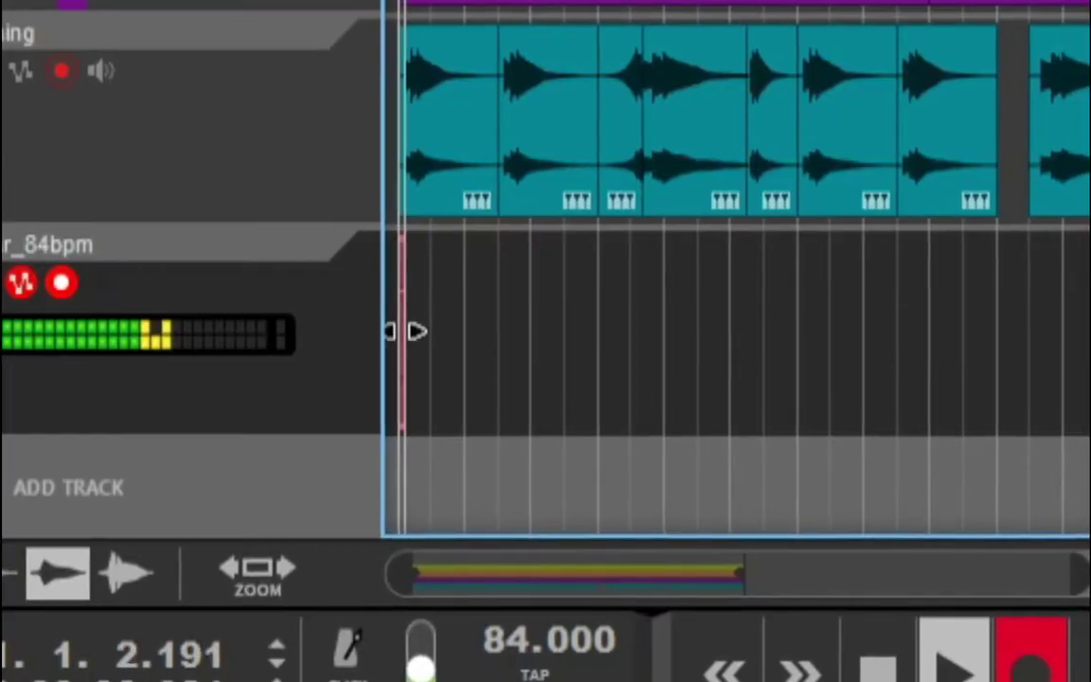